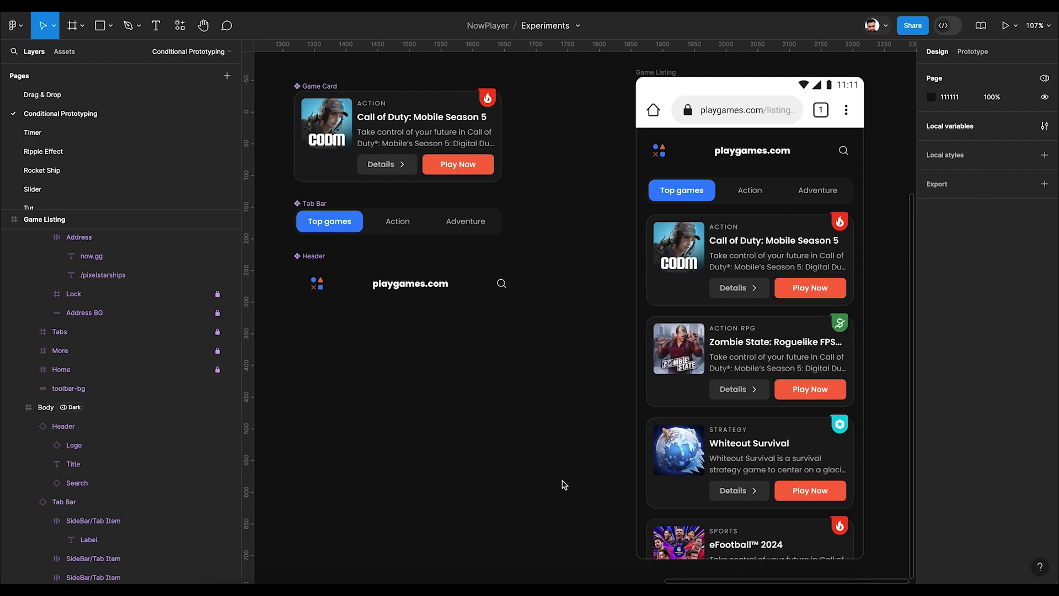
Switch the Body frame's Collection 2 mode through Light, Purple and Dark, ending on Light
click(686, 447)
click(1009, 401)
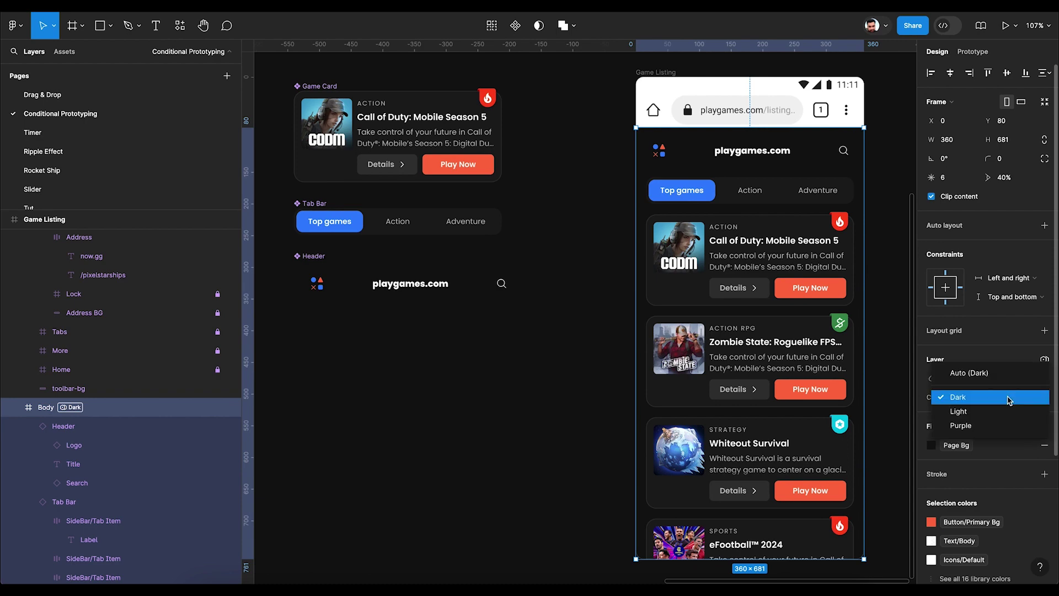
click(1006, 411)
click(1008, 400)
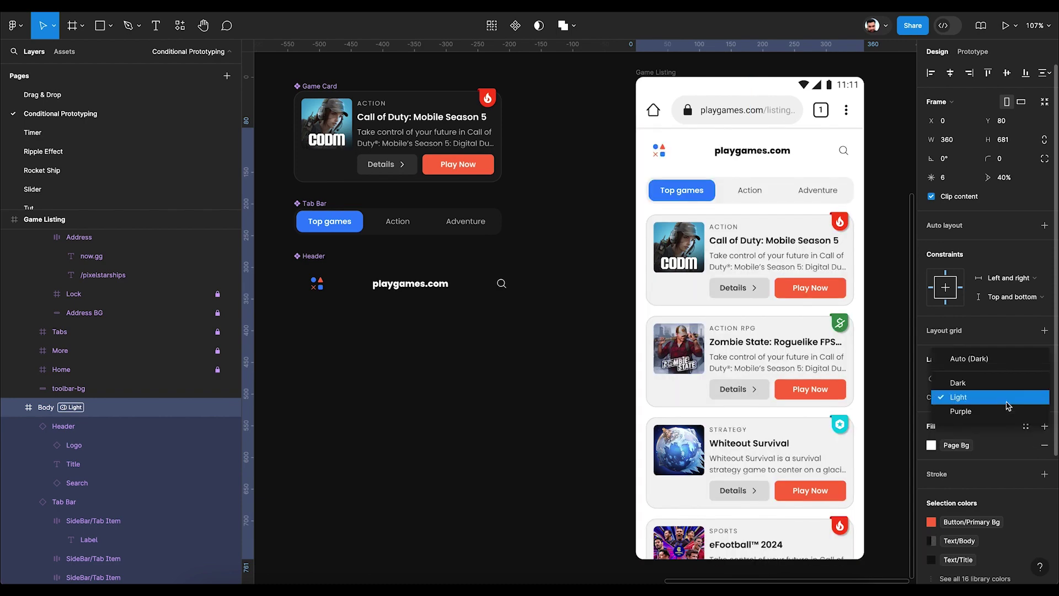
click(1005, 409)
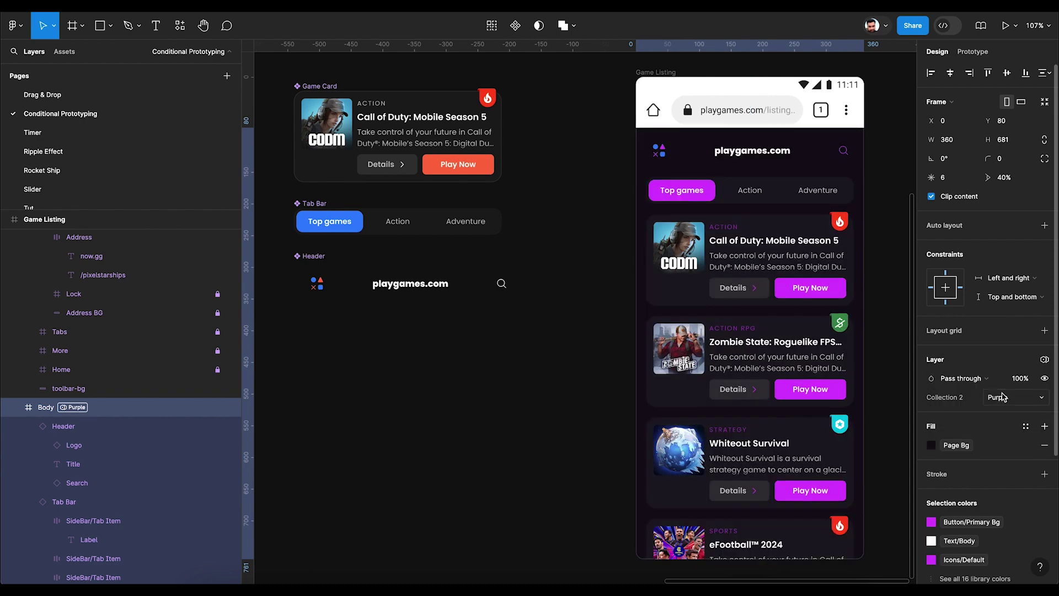
click(1003, 400)
click(999, 376)
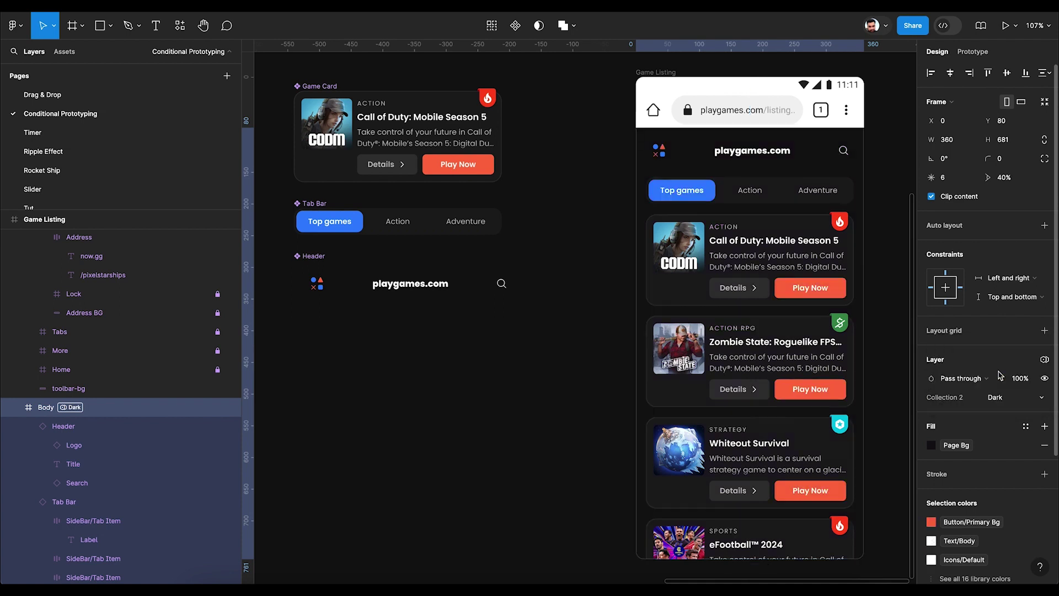
click(1007, 406)
click(1009, 411)
click(1009, 403)
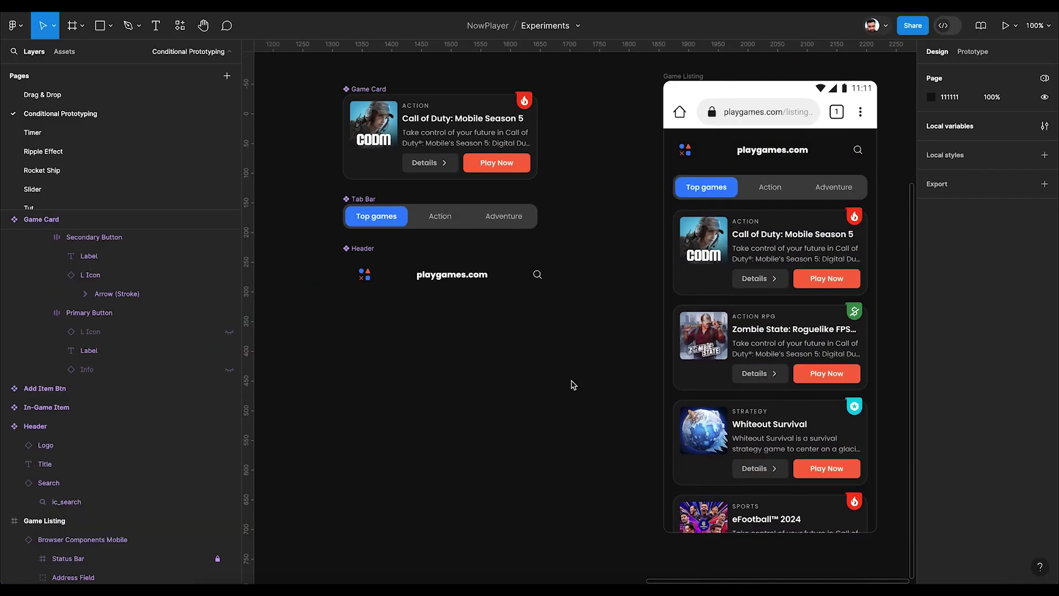
scroll(573, 383, right, 5)
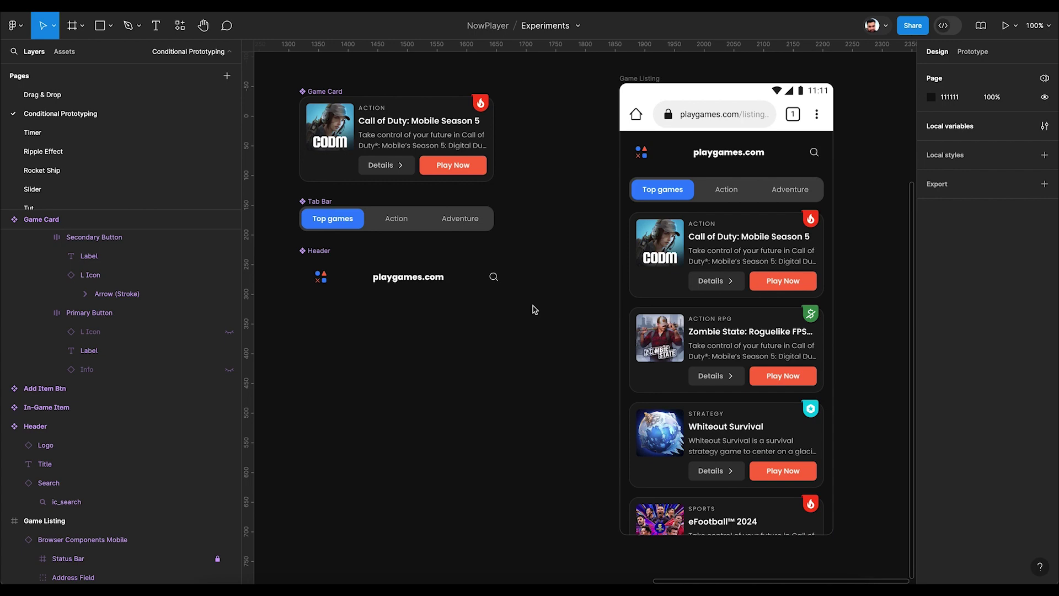
scroll(533, 309, left, 2)
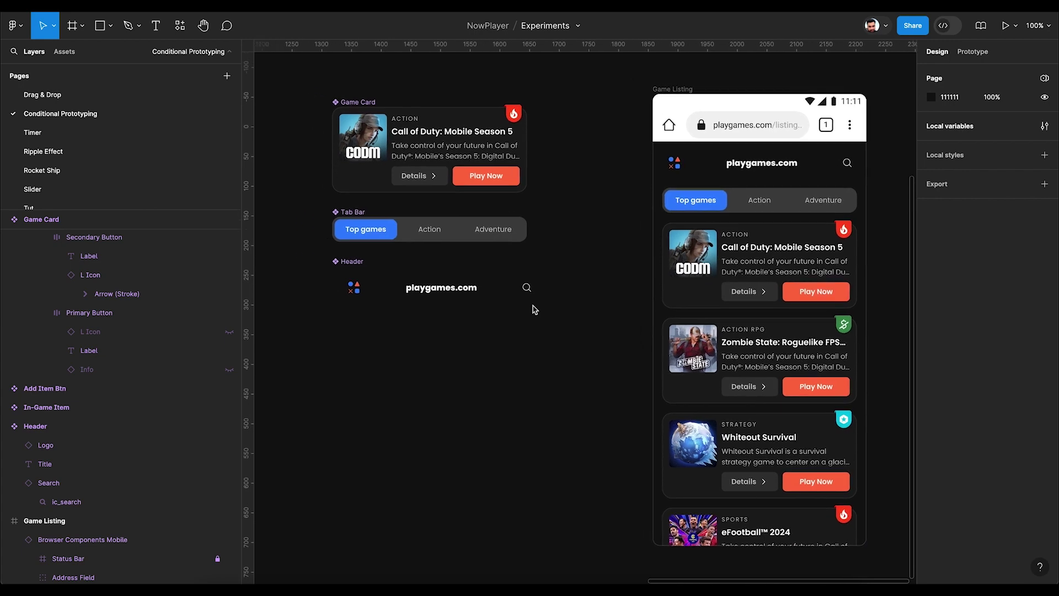
scroll(428, 142, up, 3)
scroll(431, 110, up, 3)
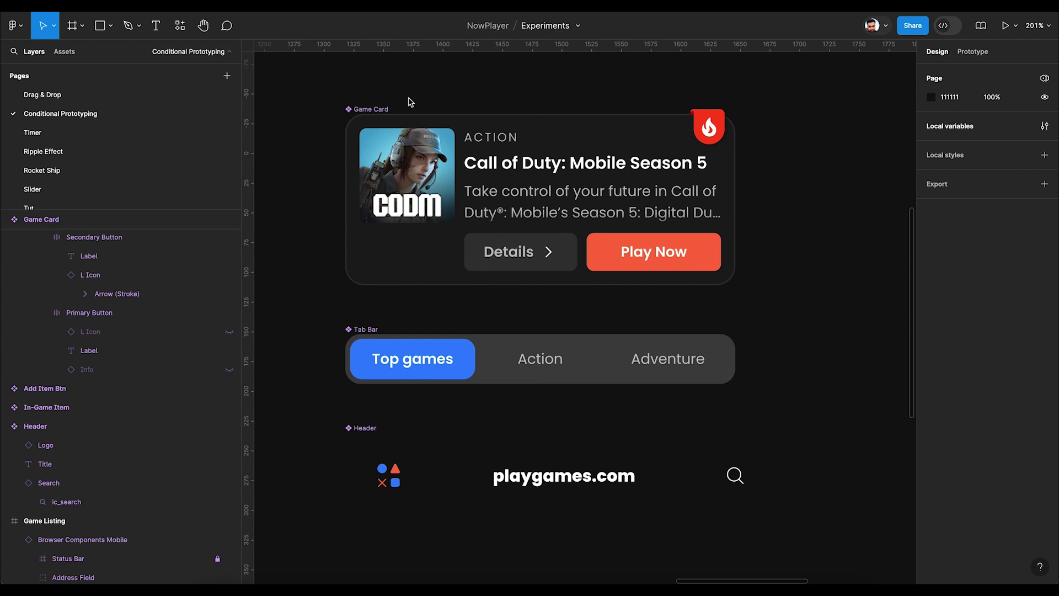
click(379, 109)
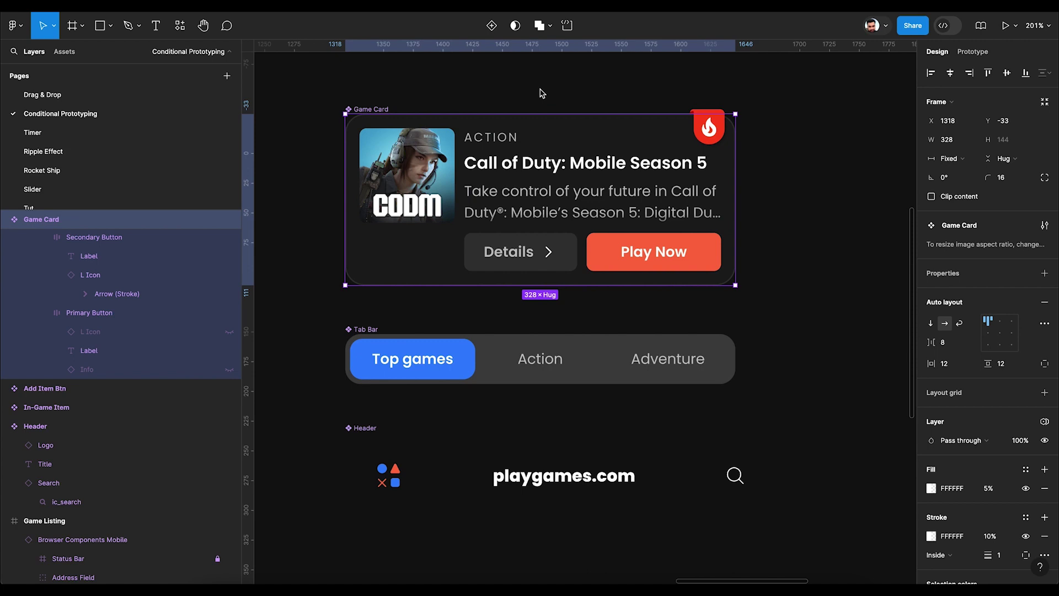
key(Escape)
scroll(828, 178, up, 2)
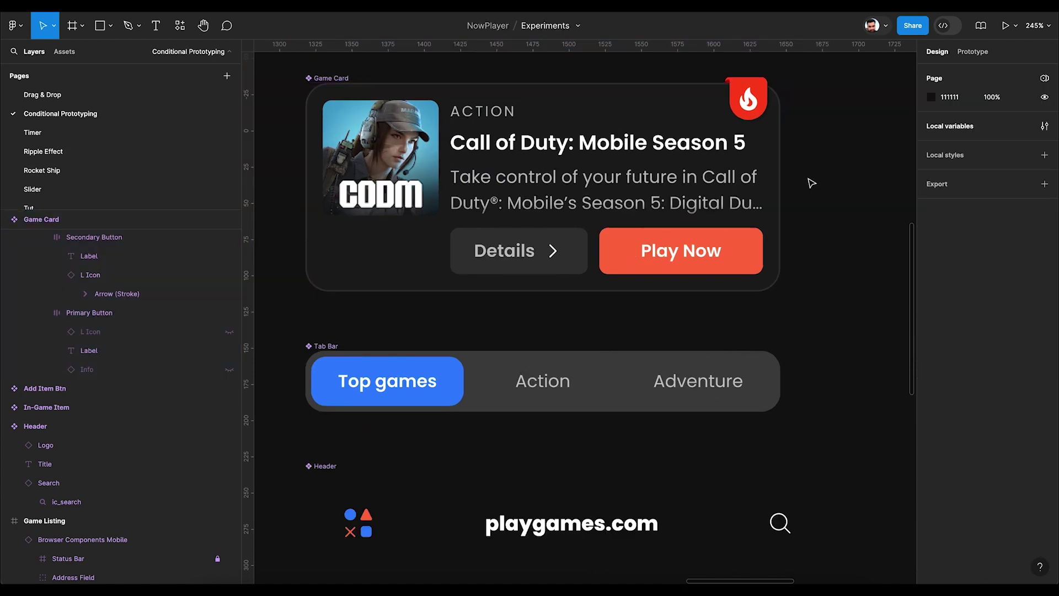
click(515, 151)
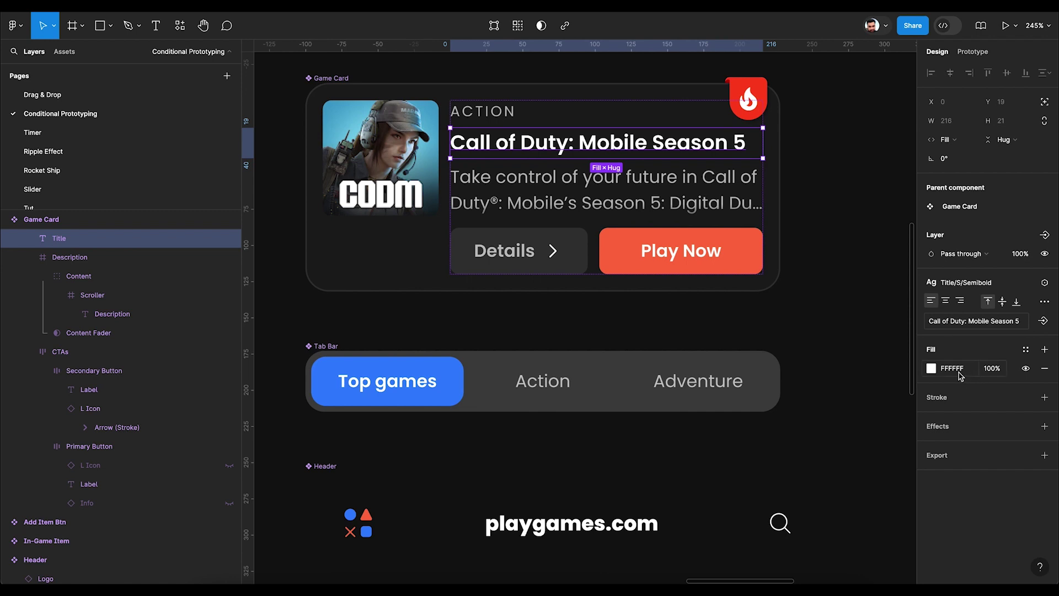
click(631, 192)
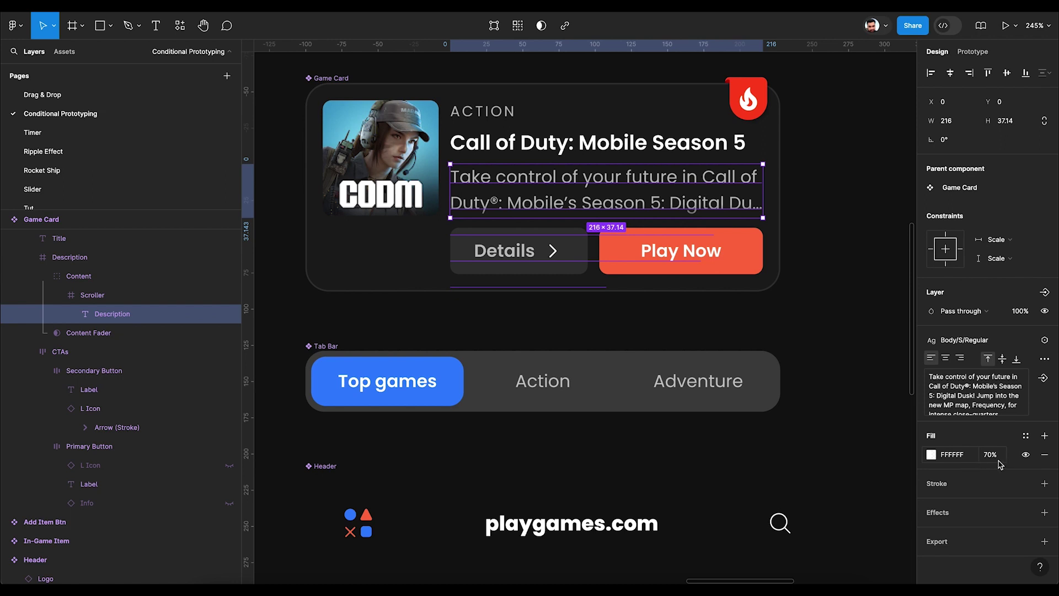
double_click(743, 268)
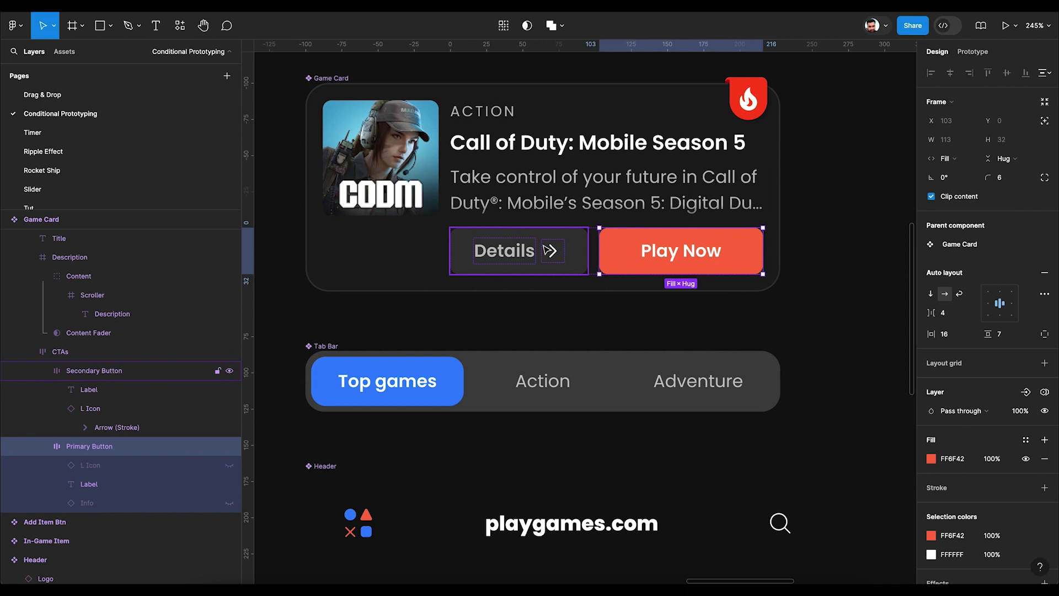
click(549, 250)
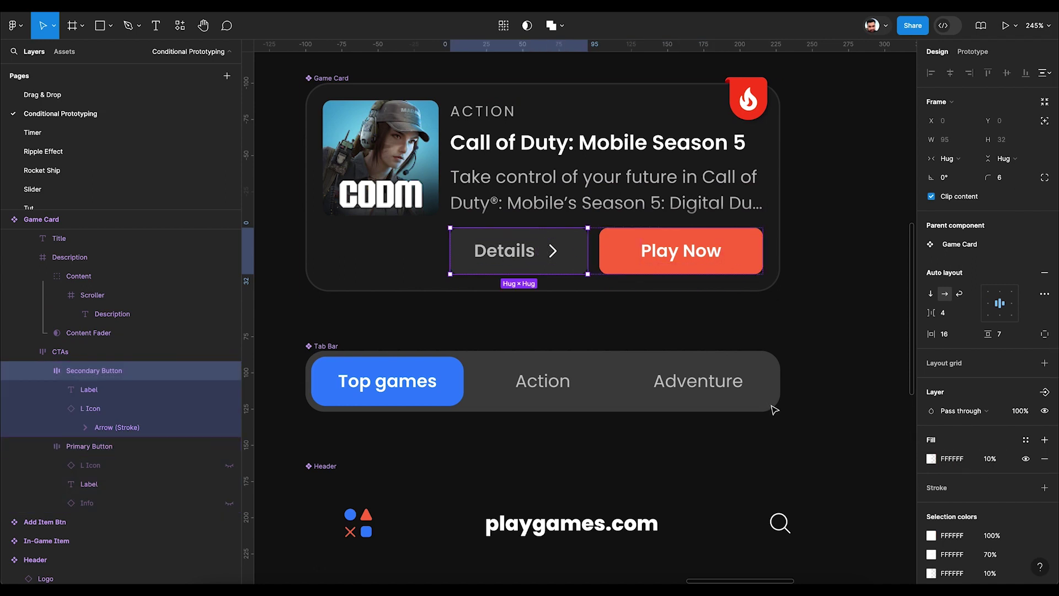
click(476, 120)
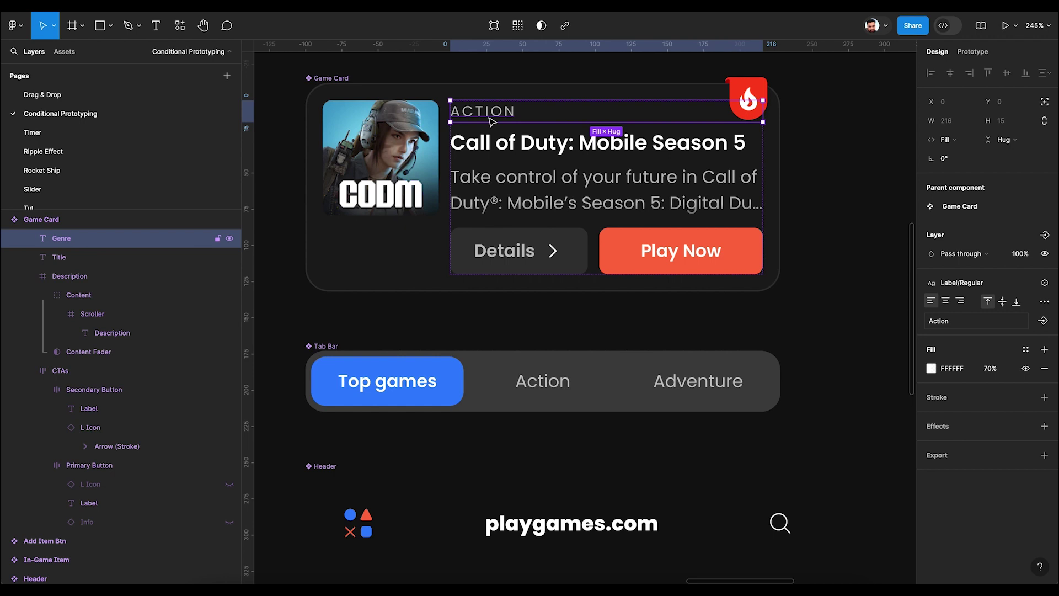
scroll(466, 346, down, 2)
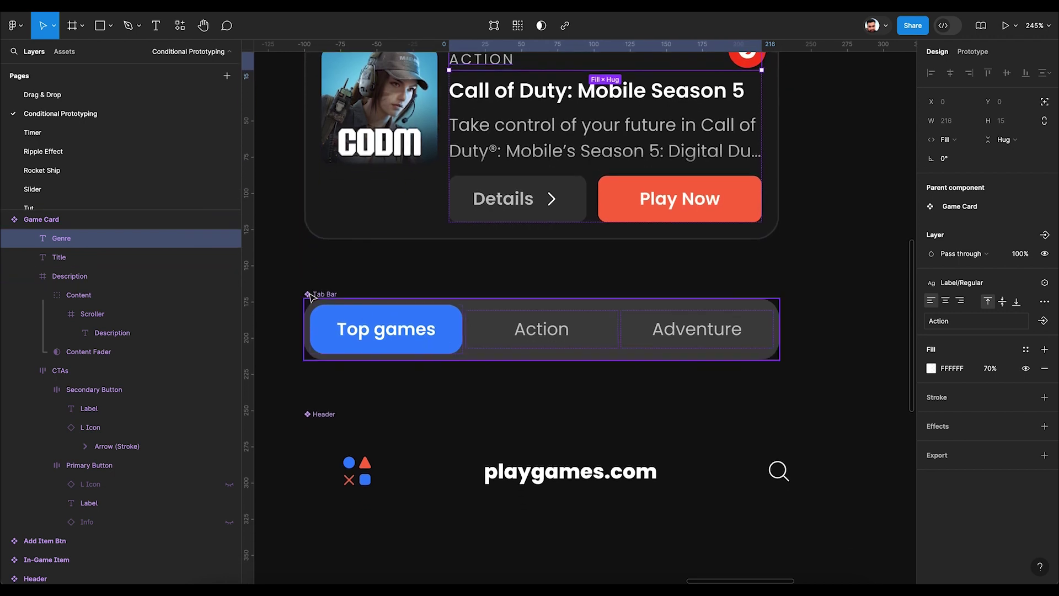
click(323, 294)
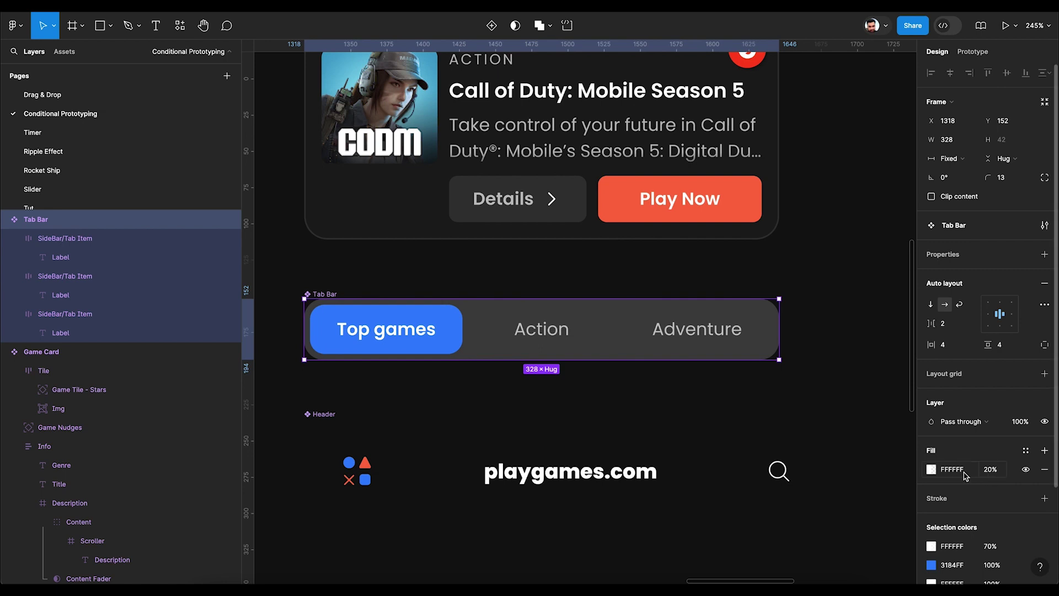
scroll(643, 429, down, 1)
scroll(643, 430, left, 1)
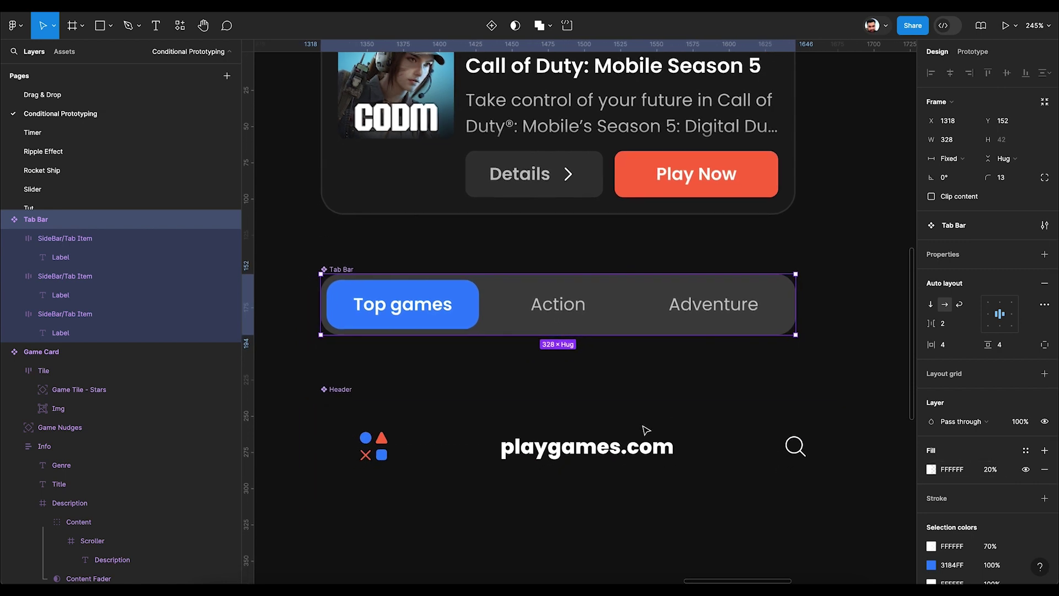
click(425, 307)
click(554, 321)
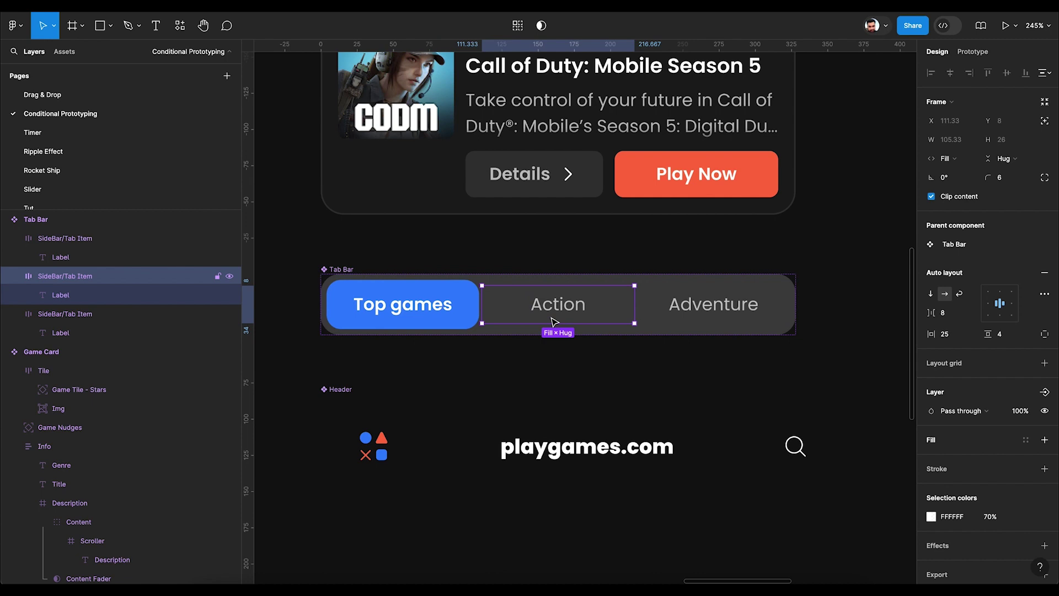
click(445, 321)
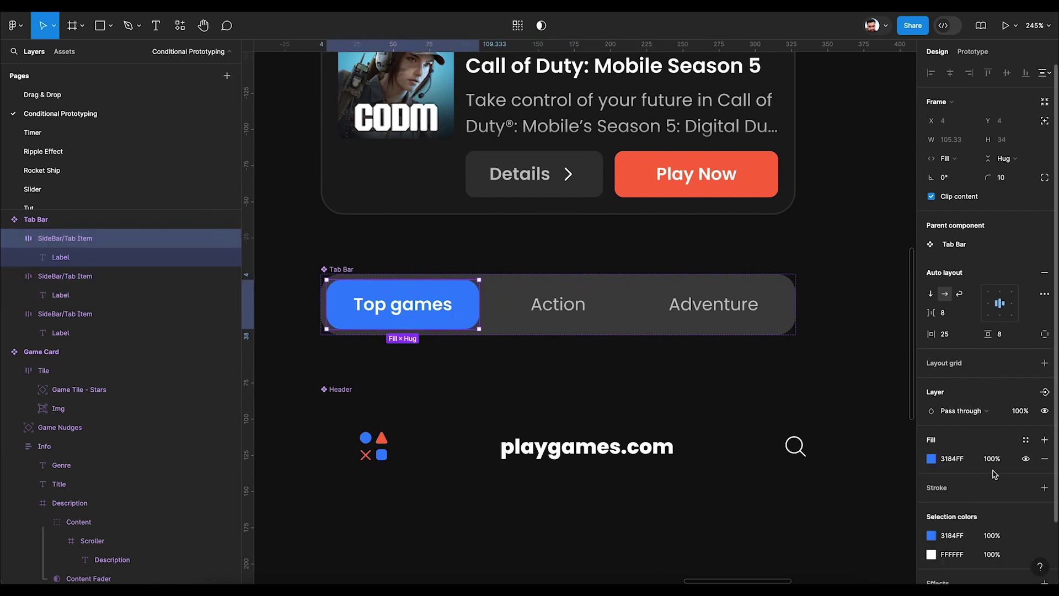
double_click(708, 307)
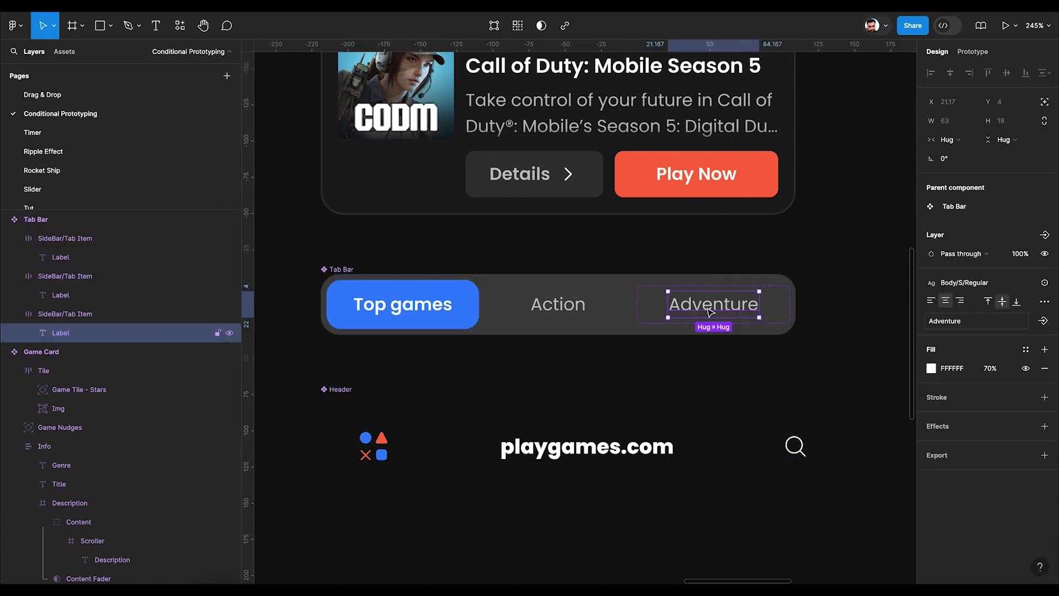
shift+click(568, 313)
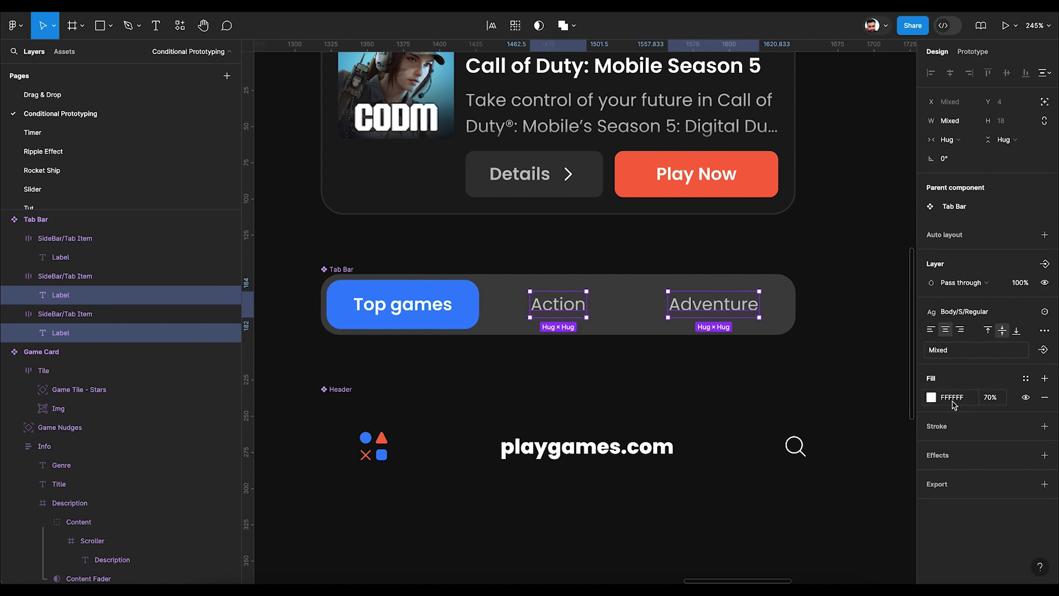
click(600, 445)
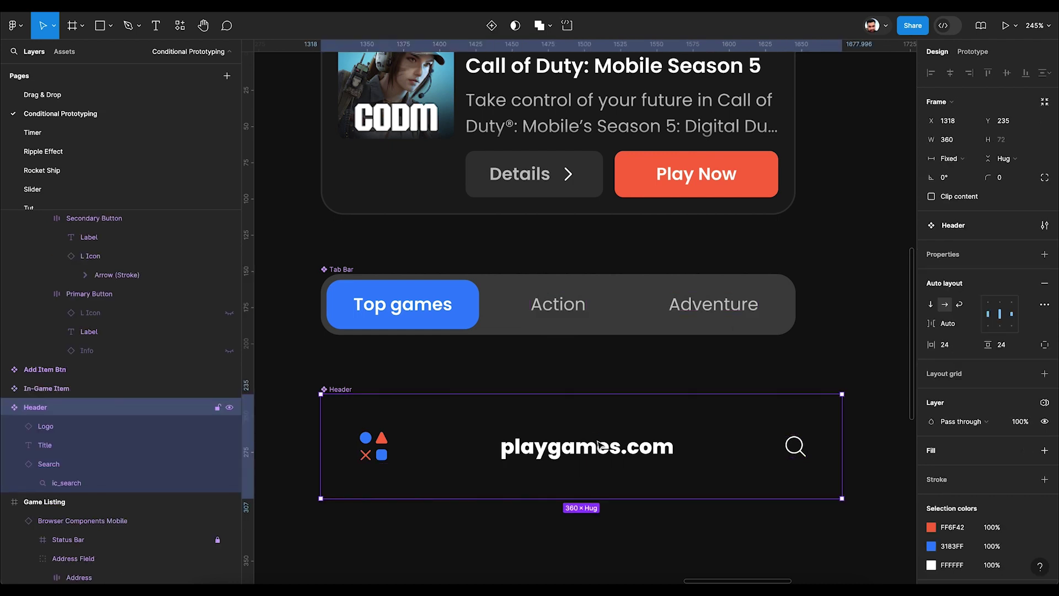
click(801, 453)
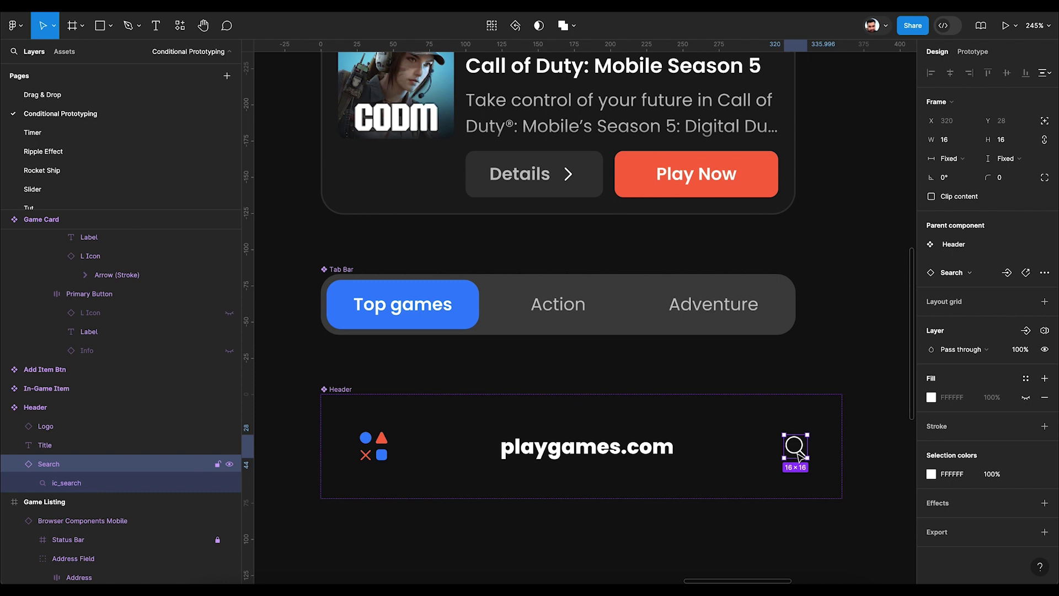
click(574, 184)
click(574, 184)
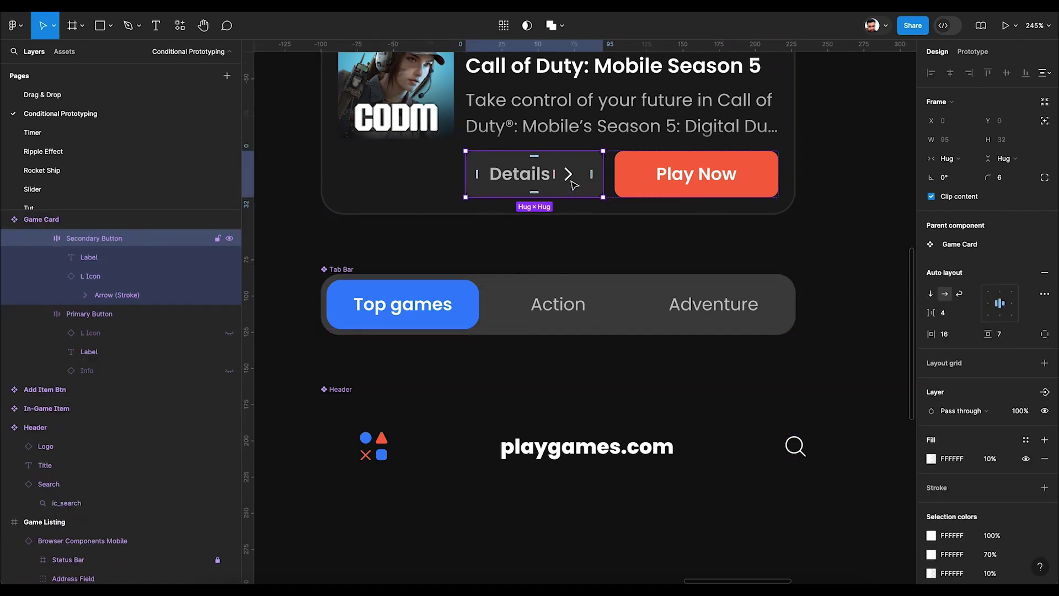
click(574, 184)
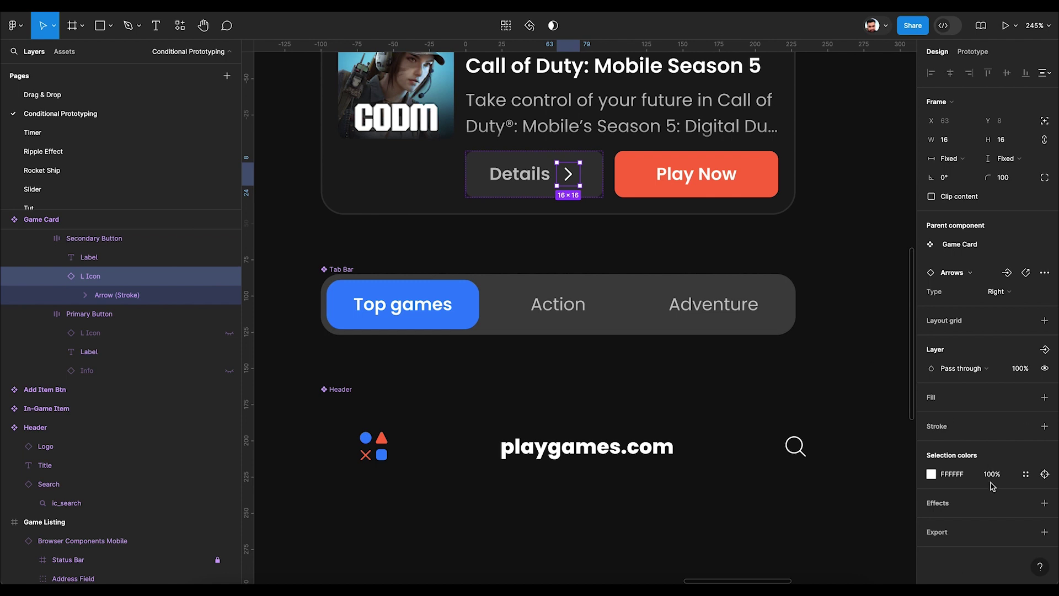
scroll(667, 390, down, 3)
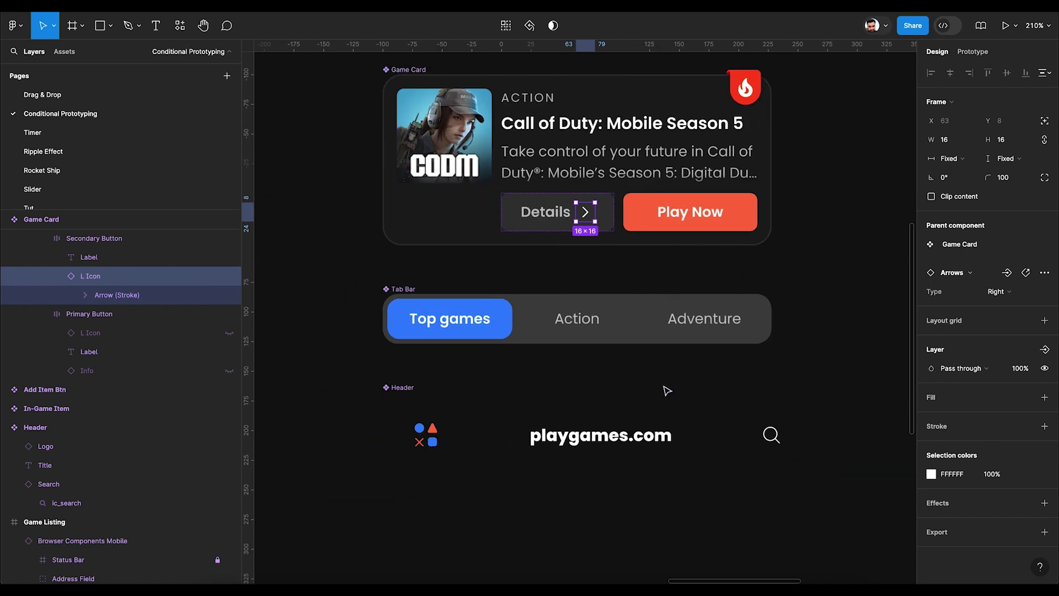
scroll(667, 391, down, 3)
click(785, 303)
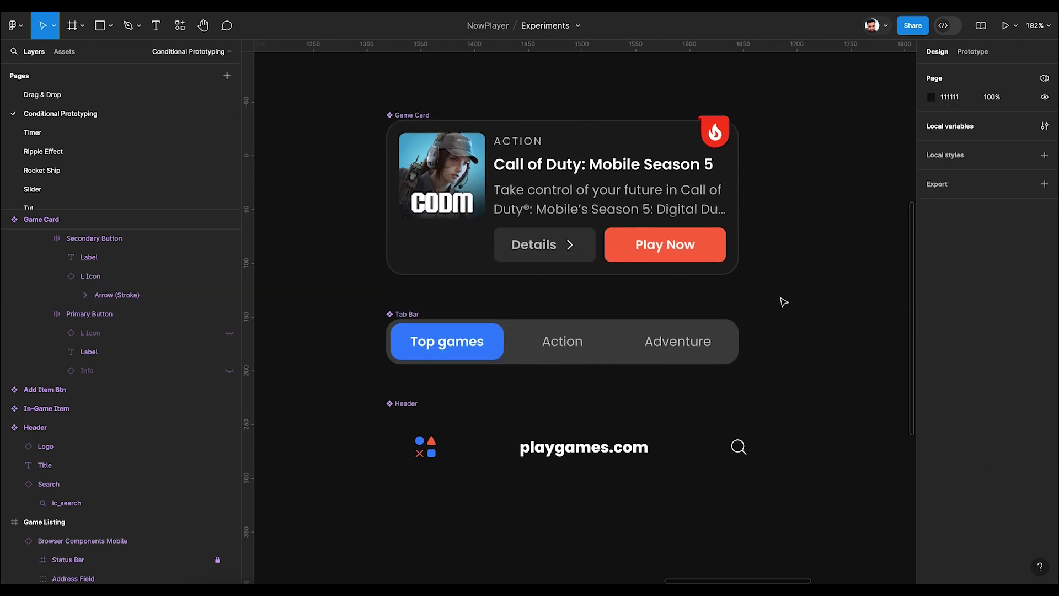
scroll(785, 302, up, 3)
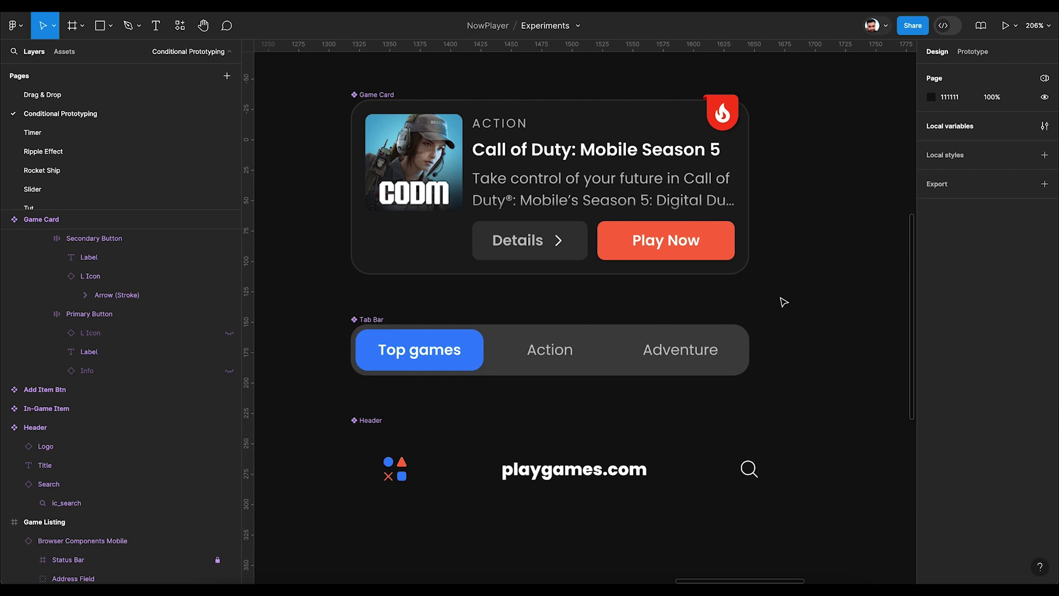
Create an empty variable collection in Local variables, keeping the default name Collection 2
click(1045, 126)
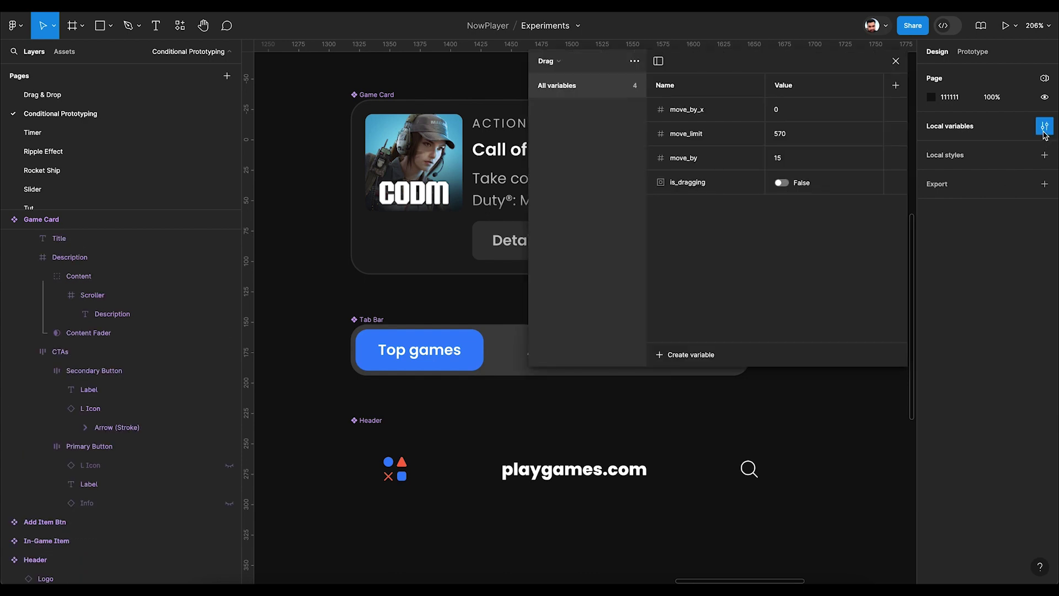
click(567, 63)
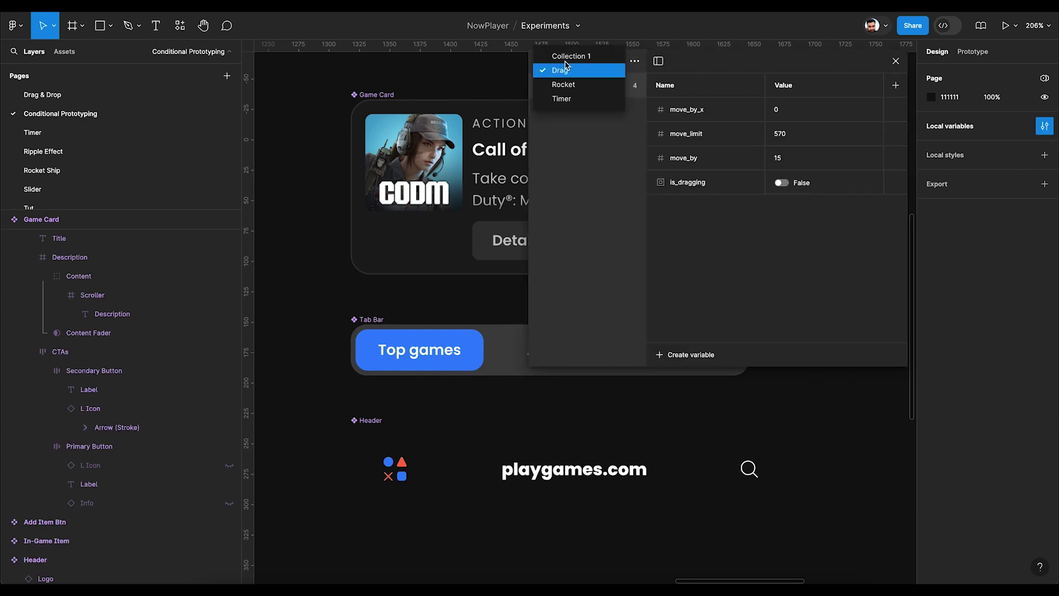
click(593, 189)
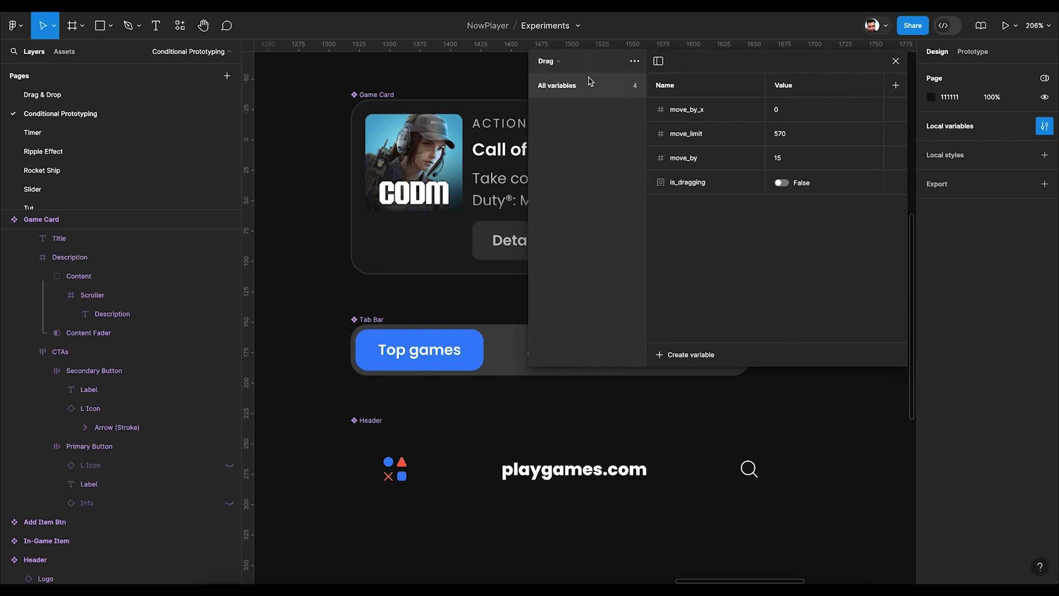
click(635, 61)
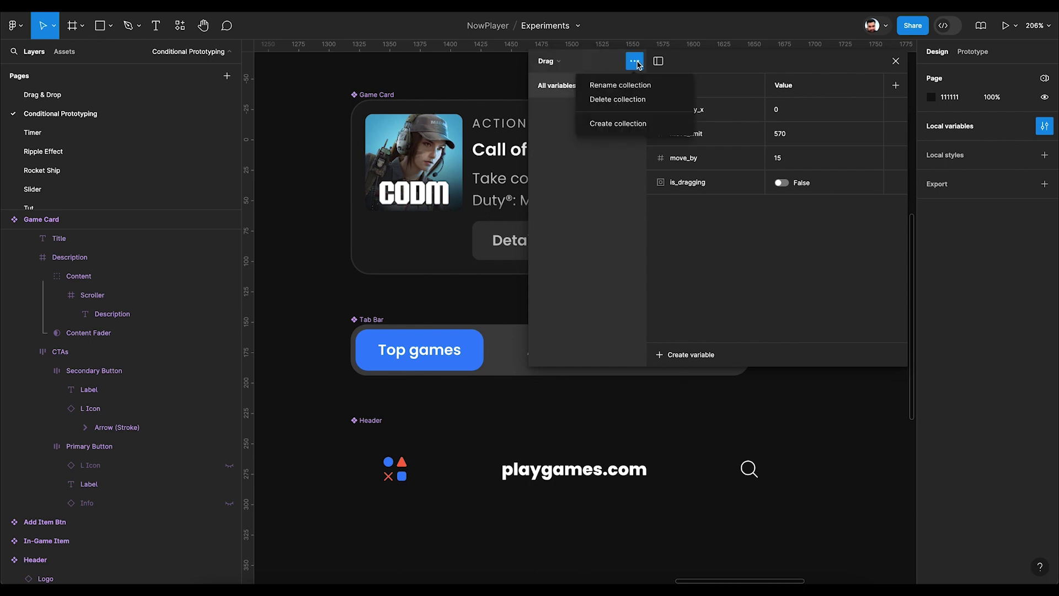
click(635, 124)
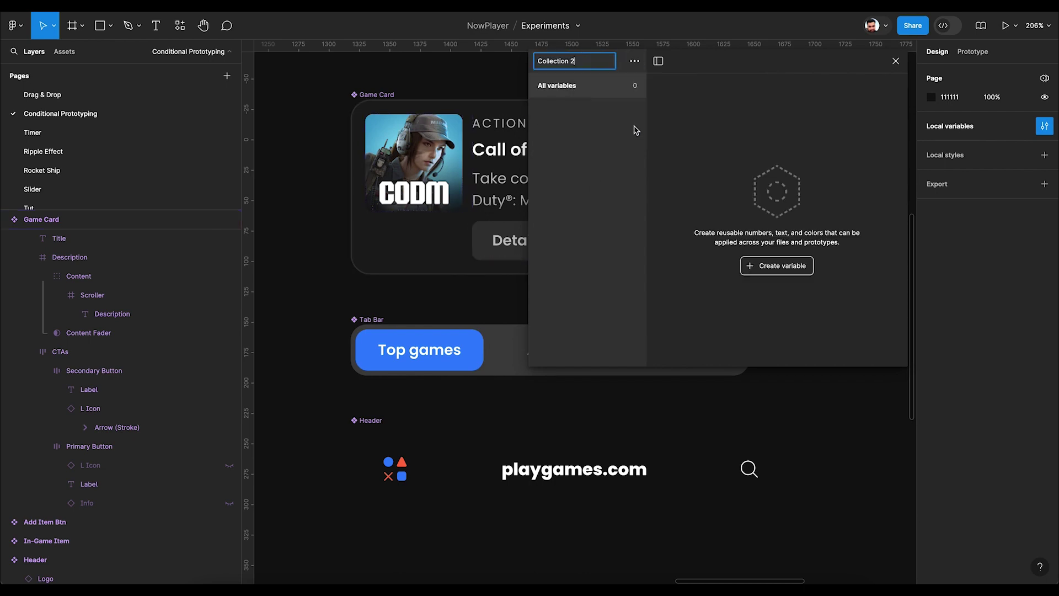
click(596, 151)
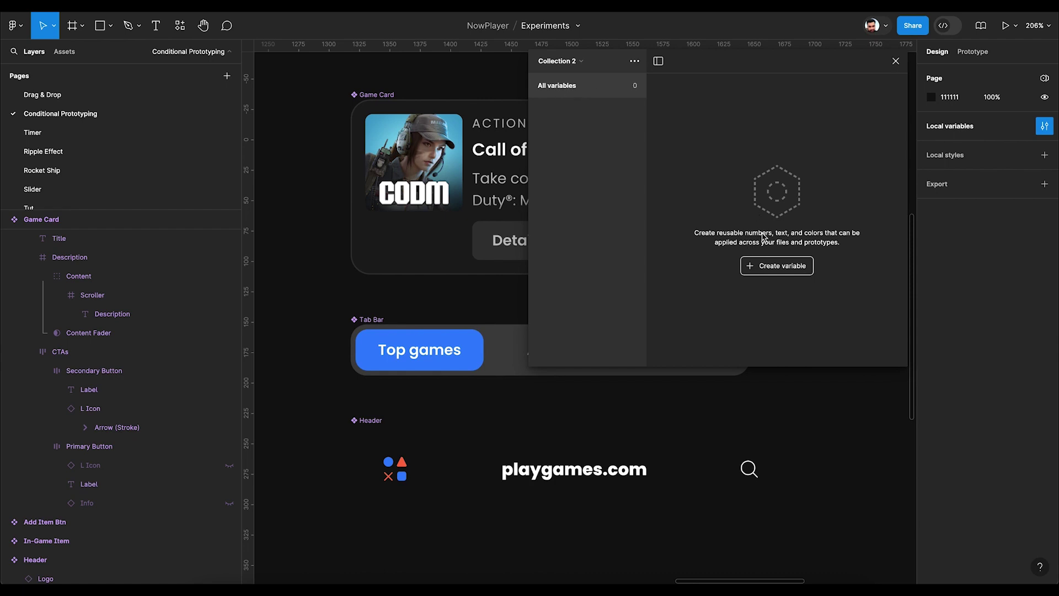
Add a white colour variable named Title to Collection 2
click(773, 267)
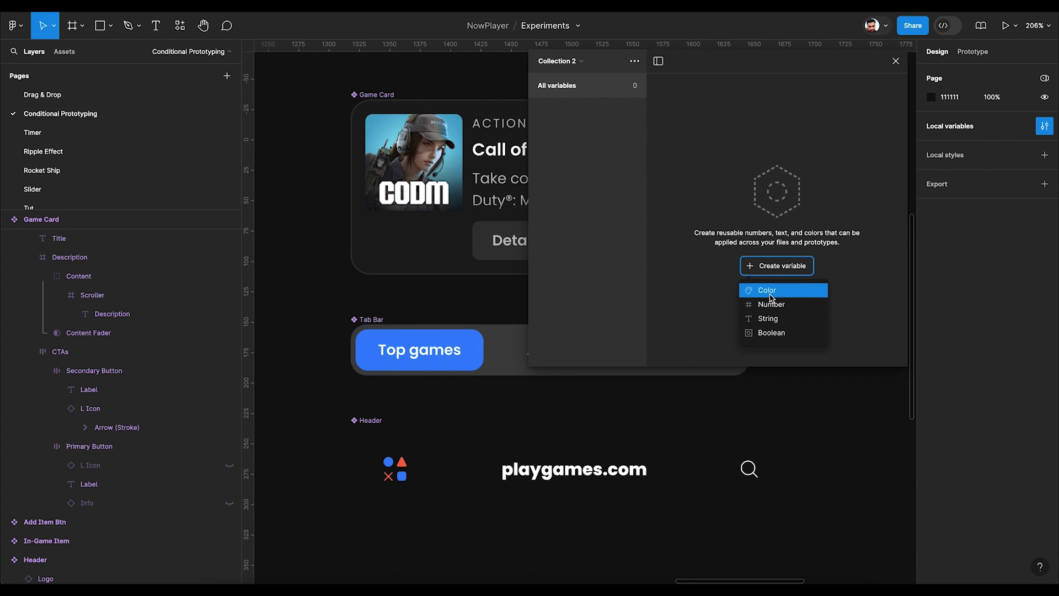
click(770, 296)
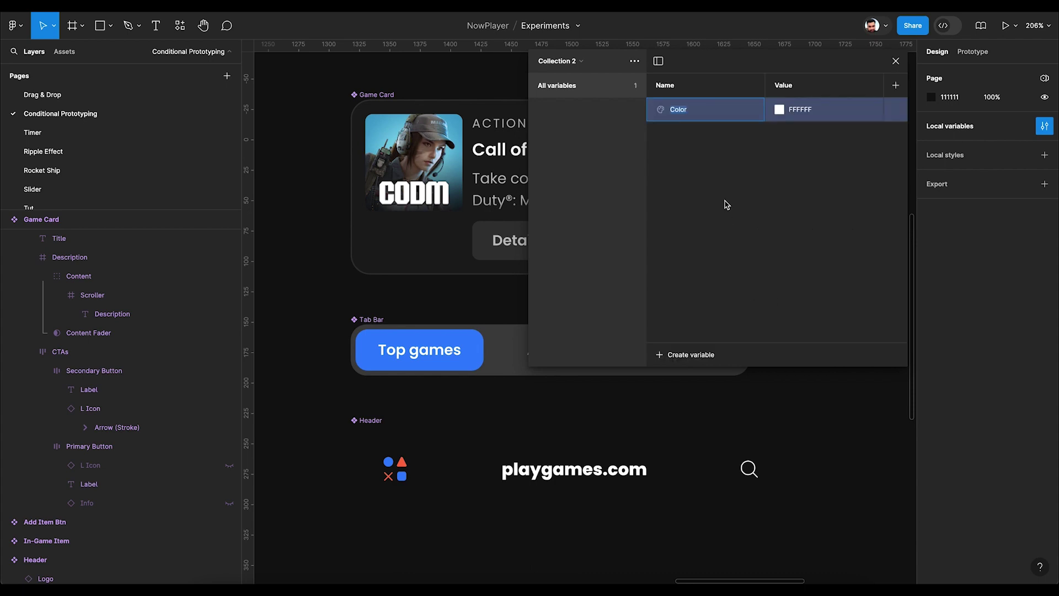
text(Title)
key(Return)
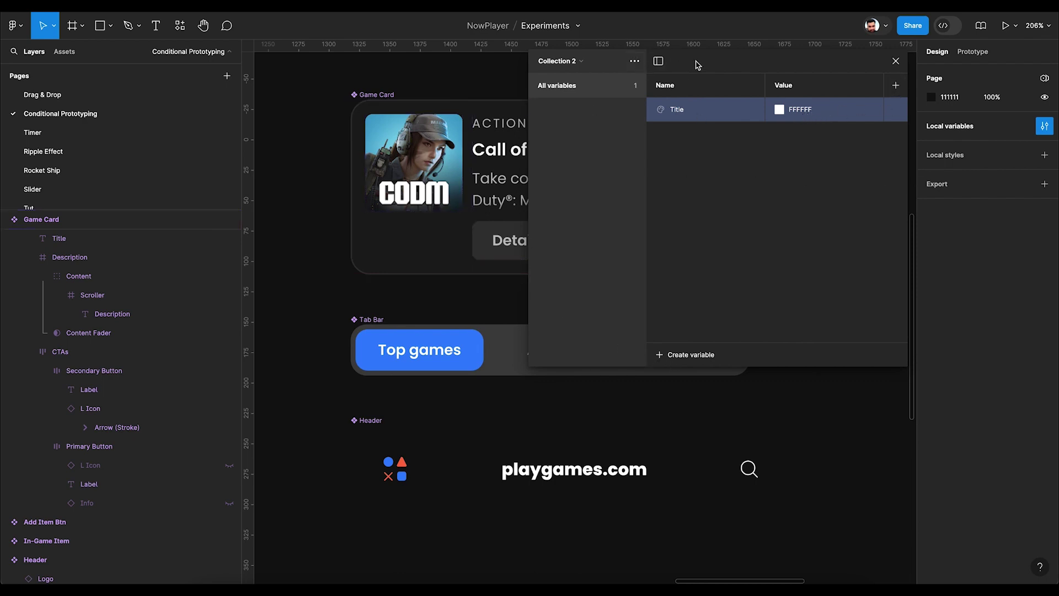
drag(695, 62, 900, 101)
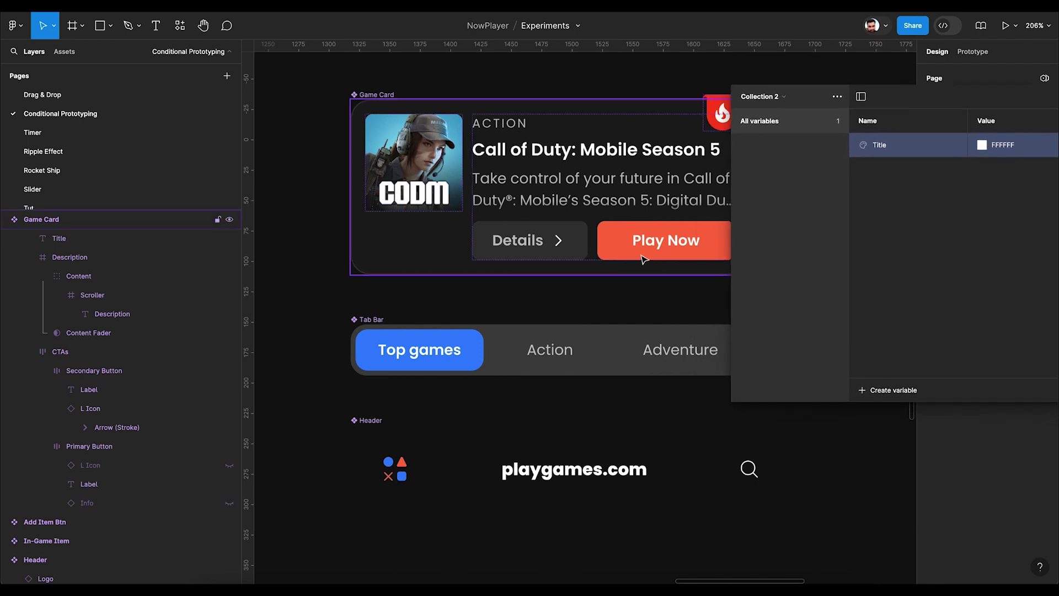
scroll(644, 255, right, 4)
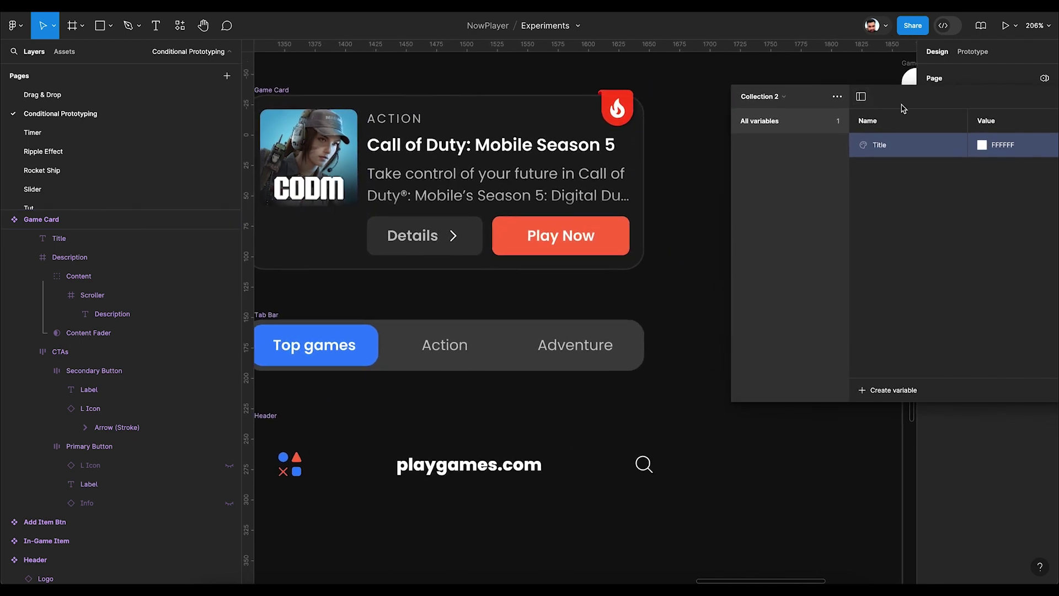
drag(902, 105, 849, 107)
click(520, 188)
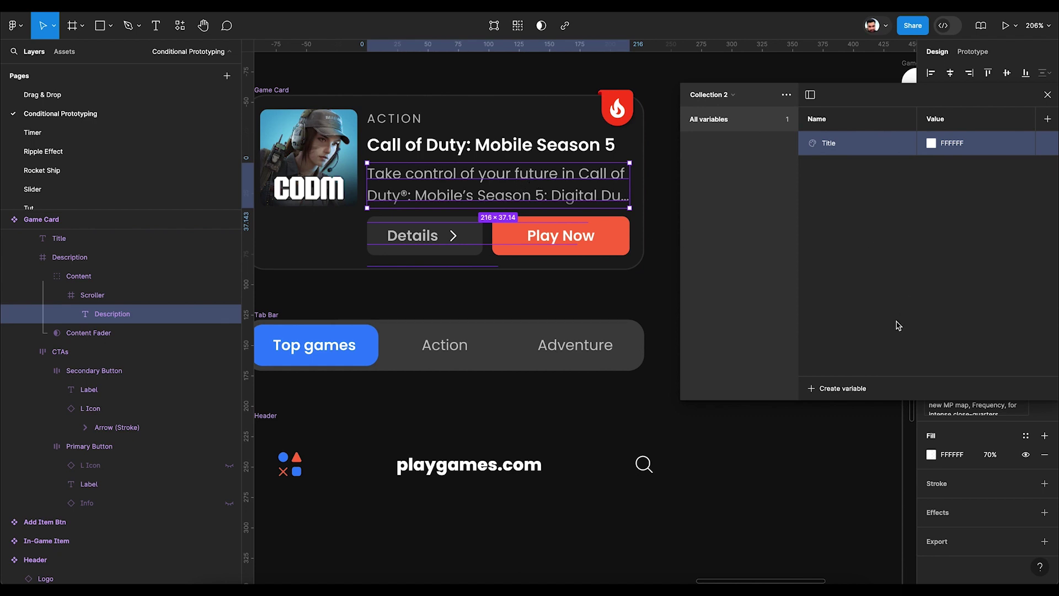
Add white colour variables Body 70%, Genre 70%, Card Bg 5% and Card Border 10%
click(853, 389)
click(840, 411)
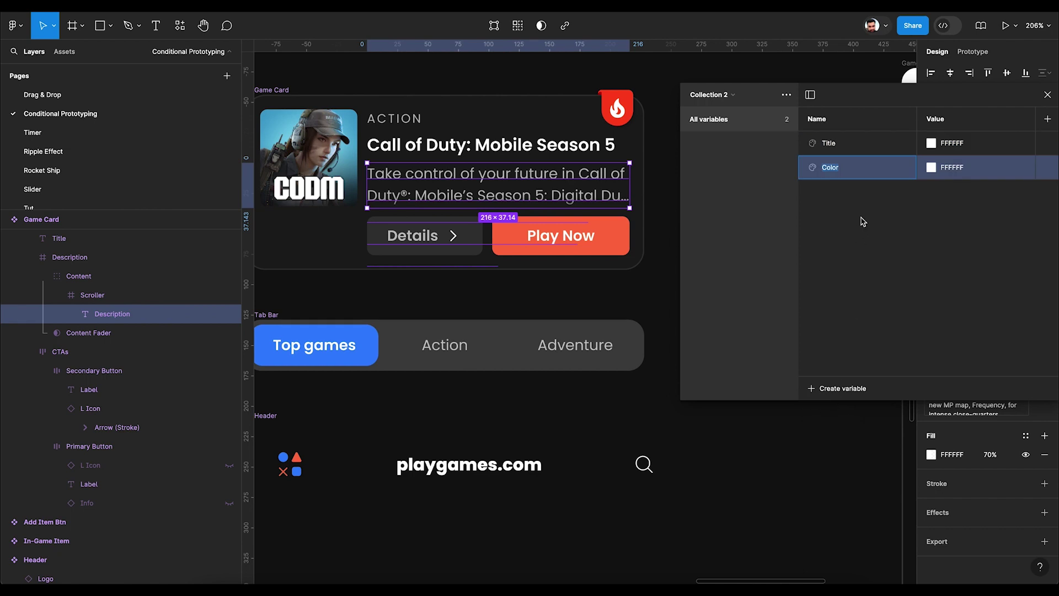
click(976, 167)
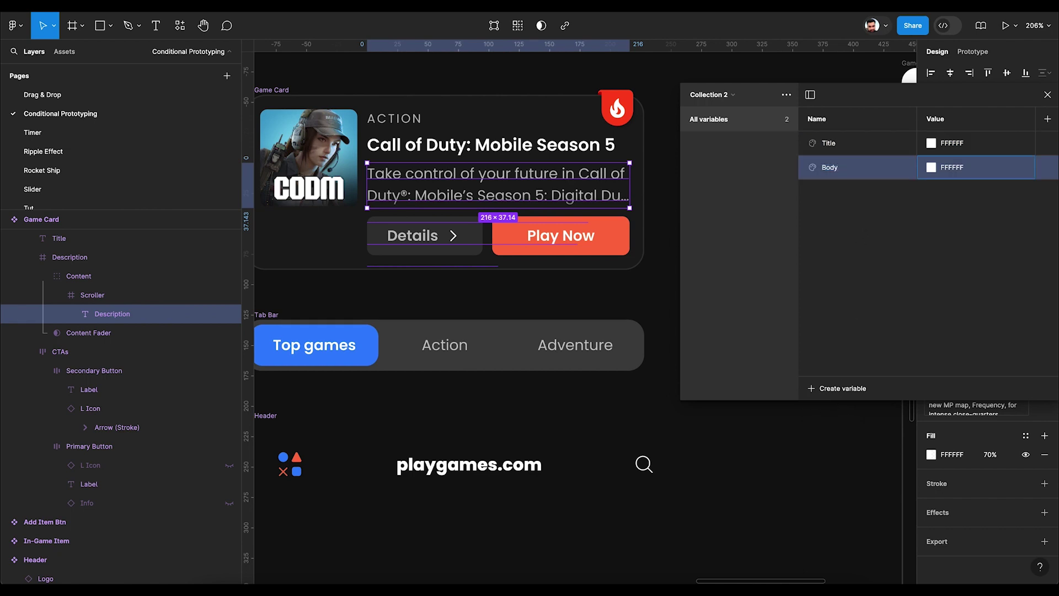
click(938, 168)
click(932, 169)
click(1037, 389)
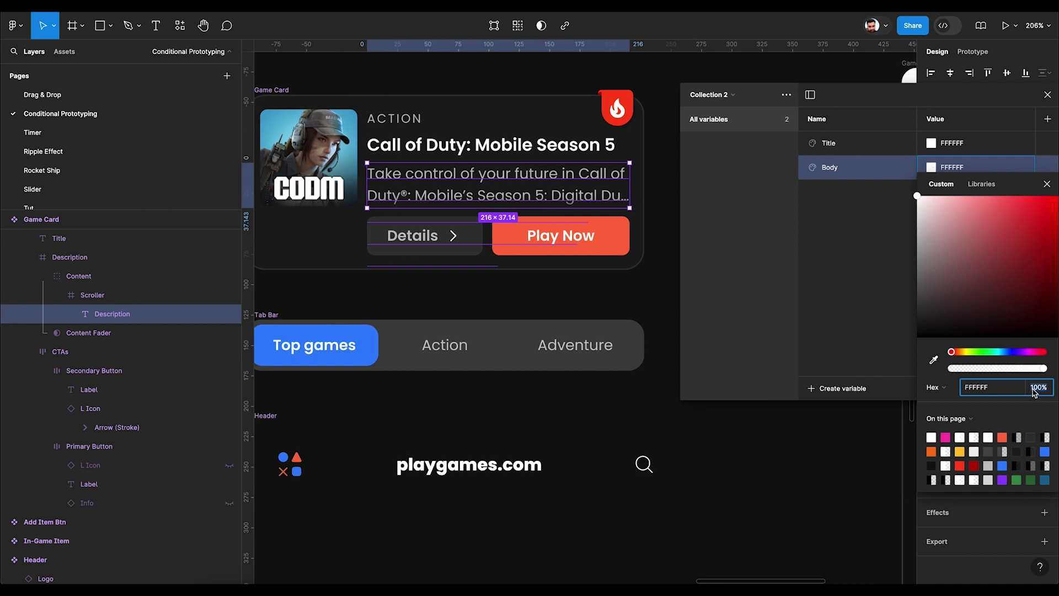
text(70)
key(Return)
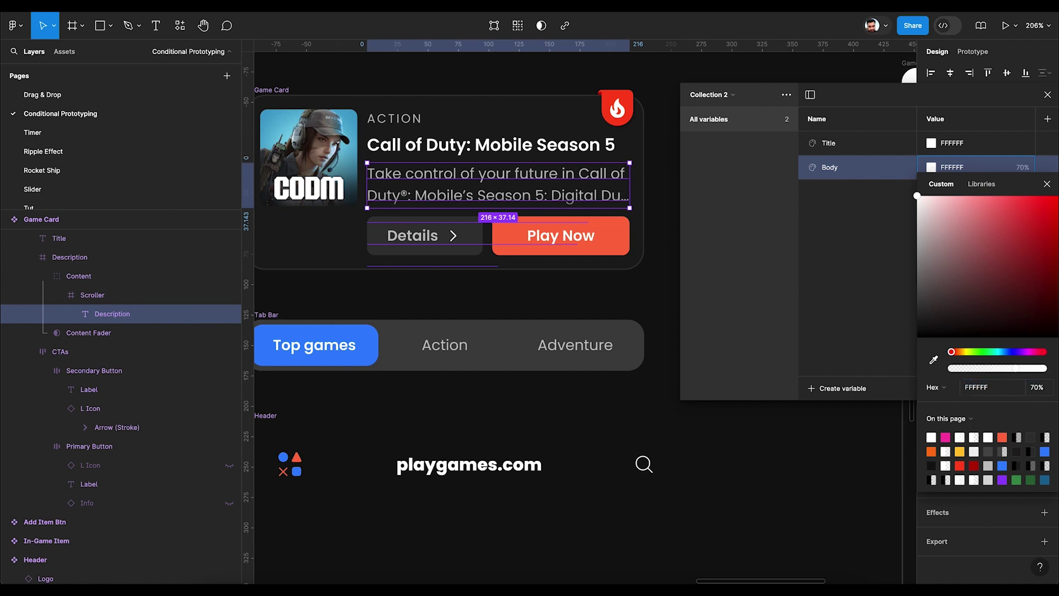
click(893, 203)
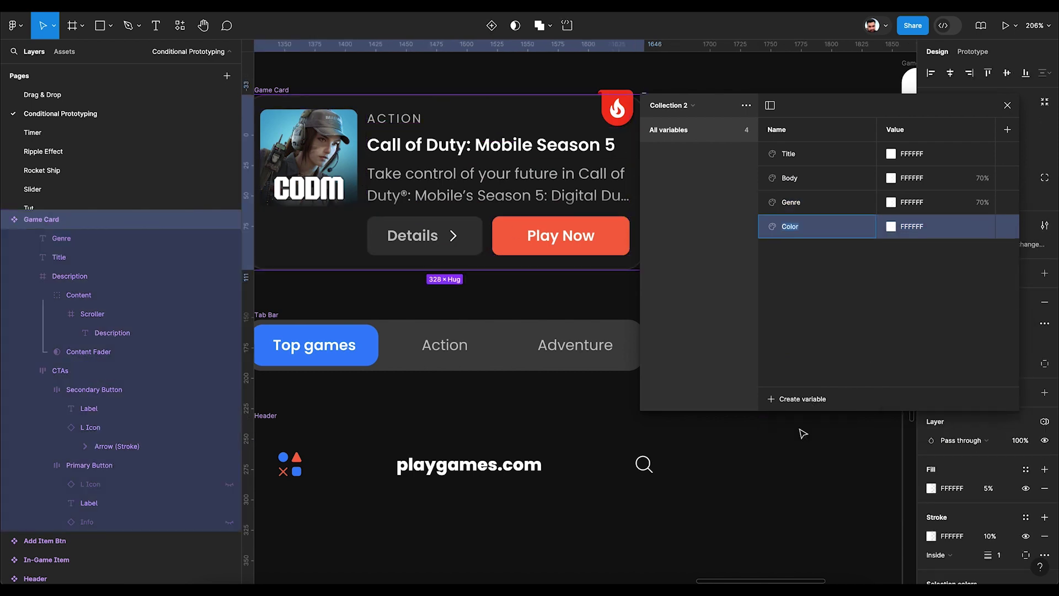
click(891, 226)
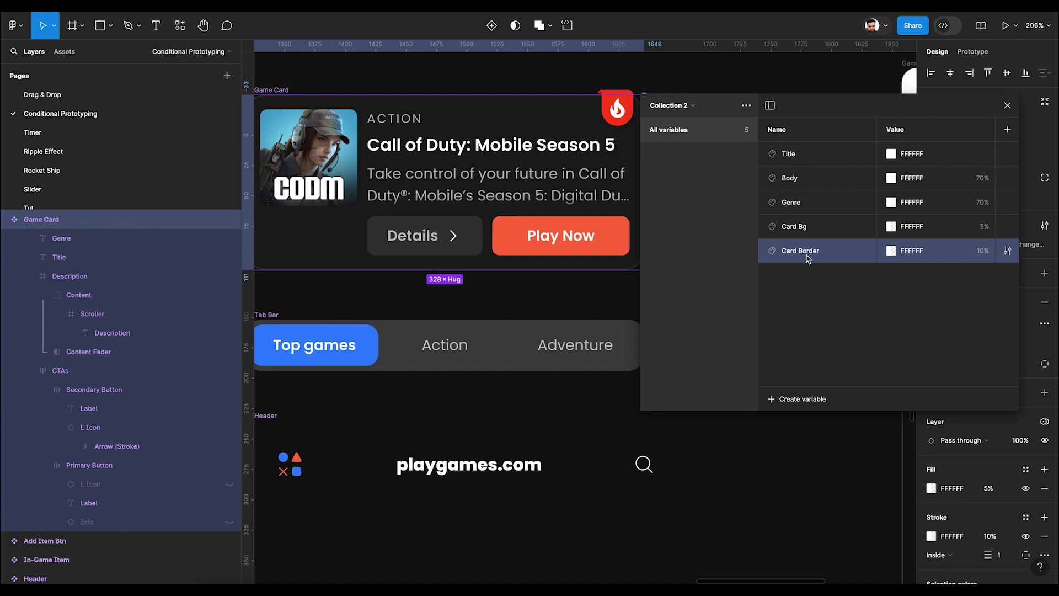
Rename Title to Text/Title, creating a Text group that holds Title
click(781, 153)
double_click(784, 155)
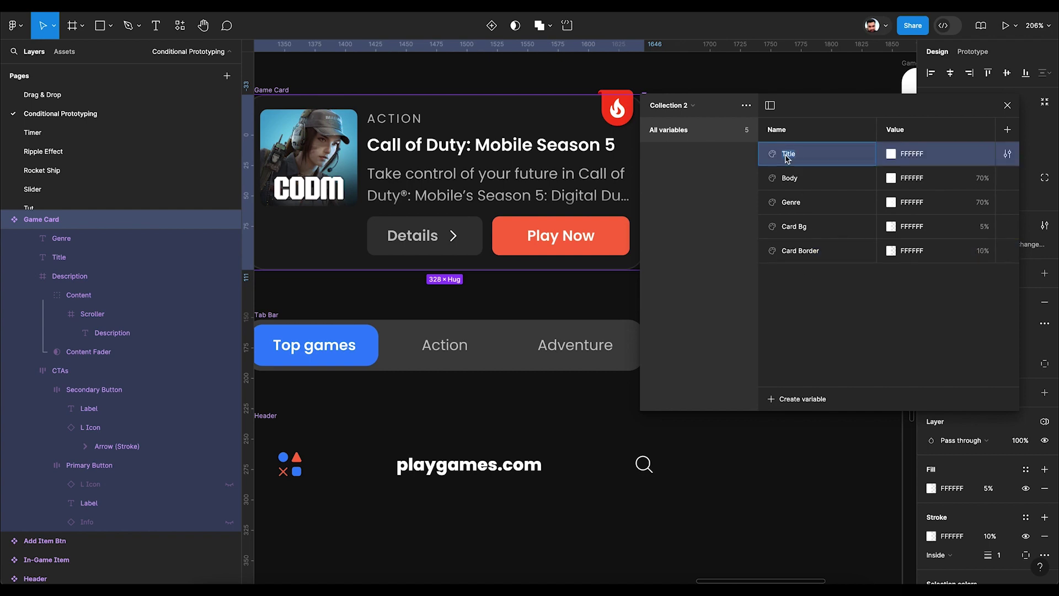
key(Left)
text(Te)
key(Return)
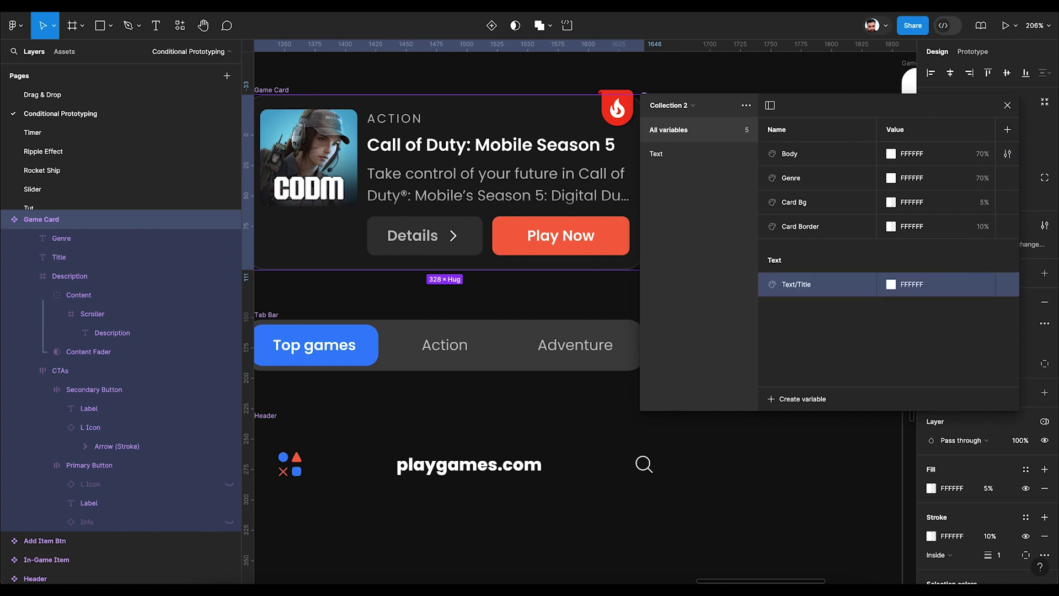
double_click(800, 290)
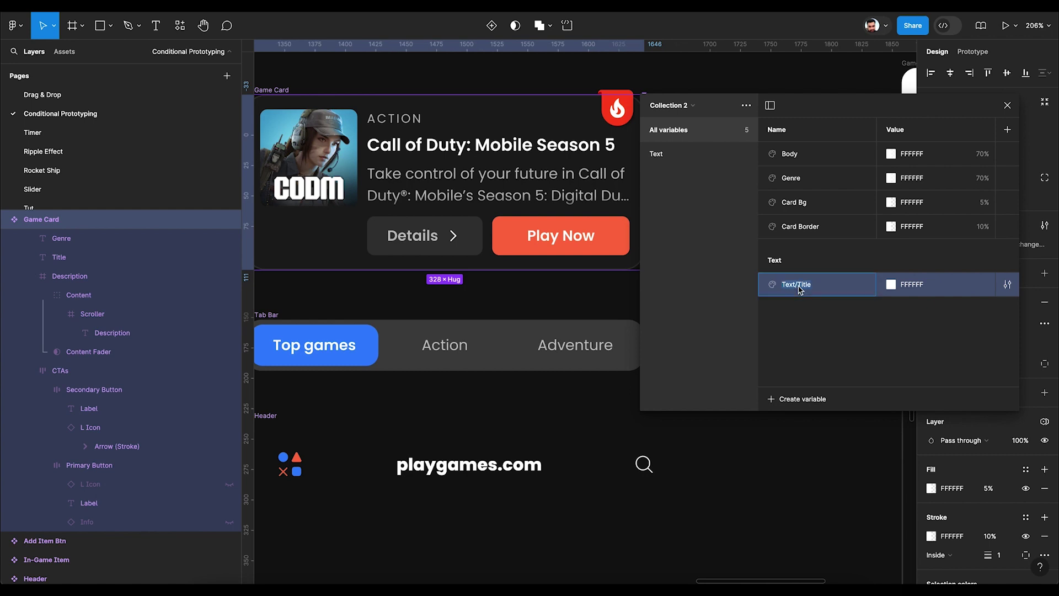
click(799, 287)
key(BackSpace)
key(BackSpace)
key(BackSpace)
key(BackSpace)
key(BackSpace)
key(Return)
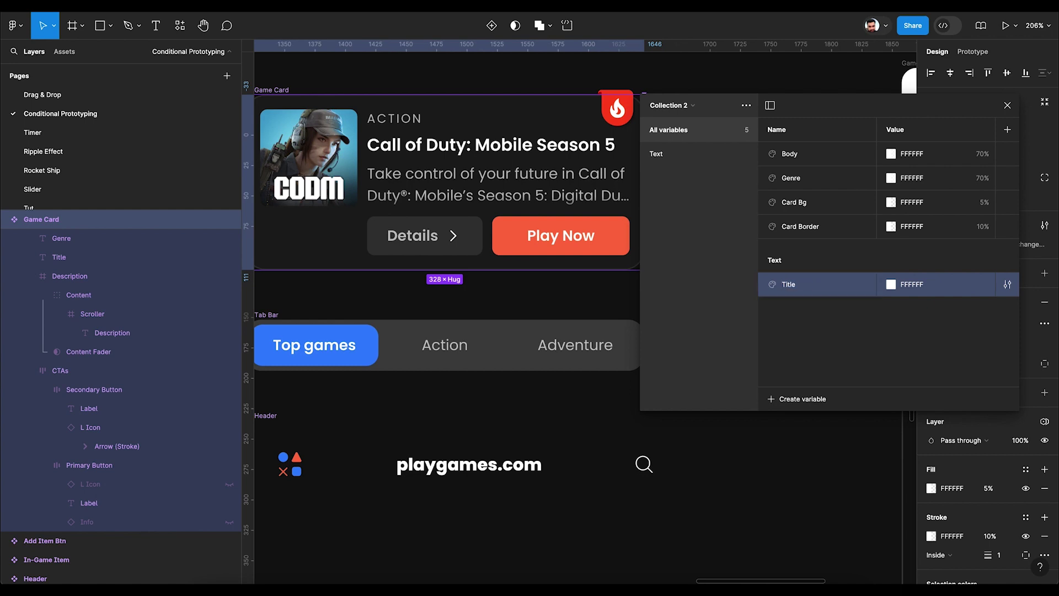
Move the Body variable into the Text group as Text/Body
double_click(793, 158)
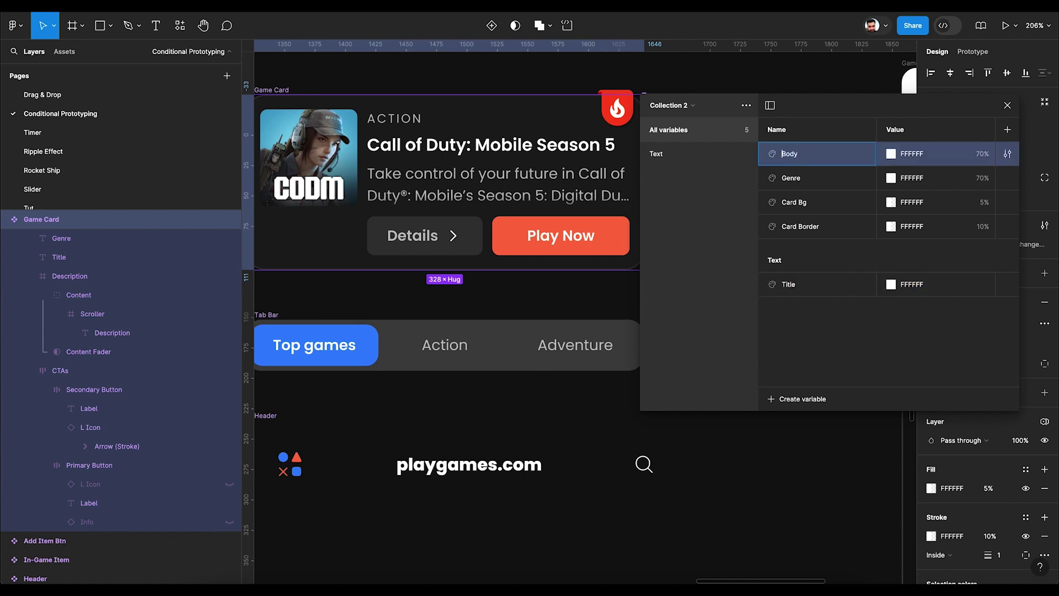
text(Text /)
key(Return)
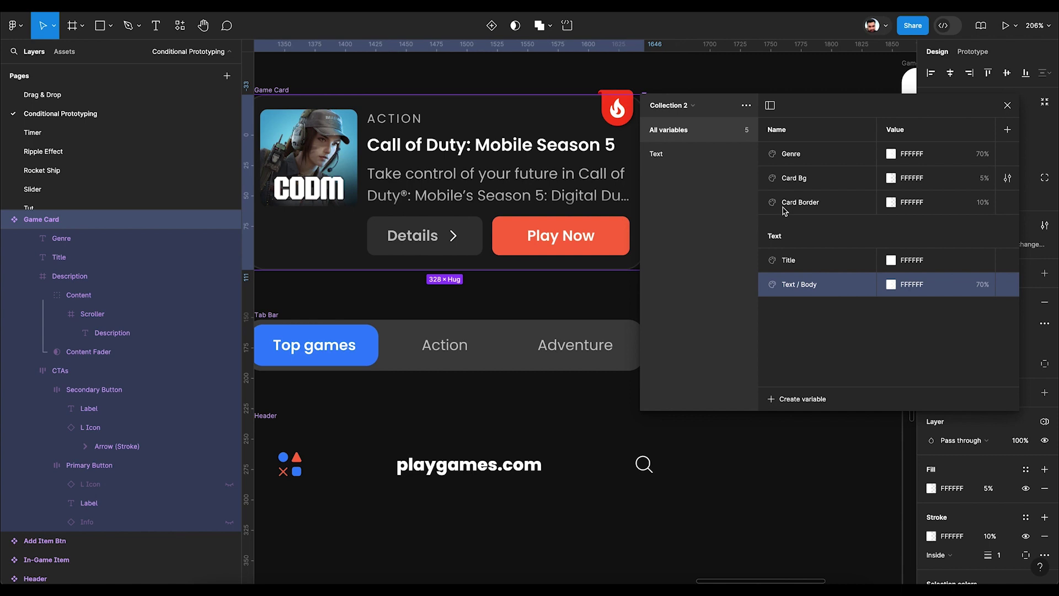
double_click(799, 284)
click(803, 286)
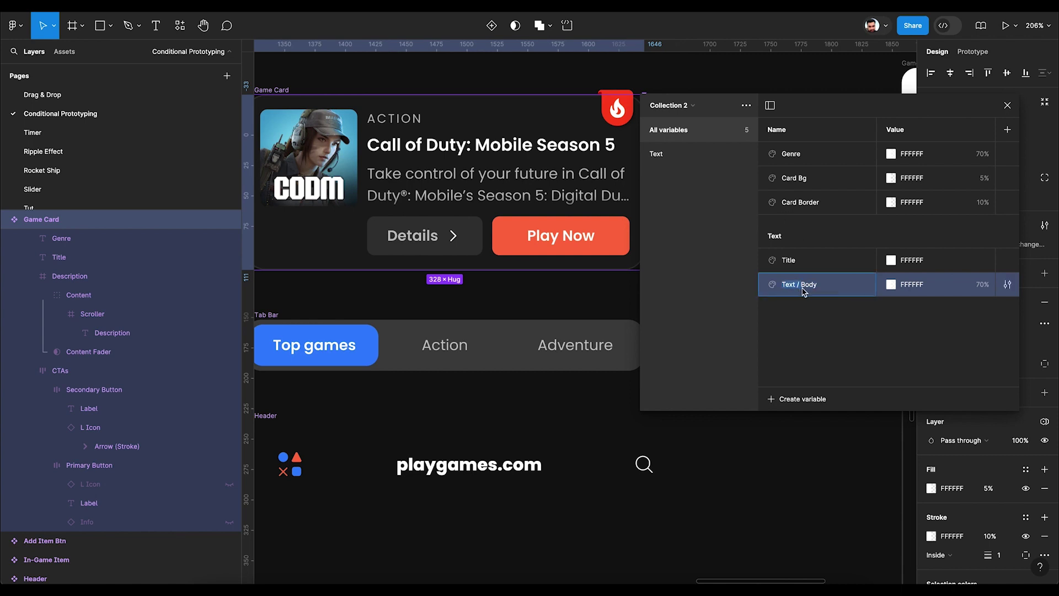
key(BackSpace)
key(Return)
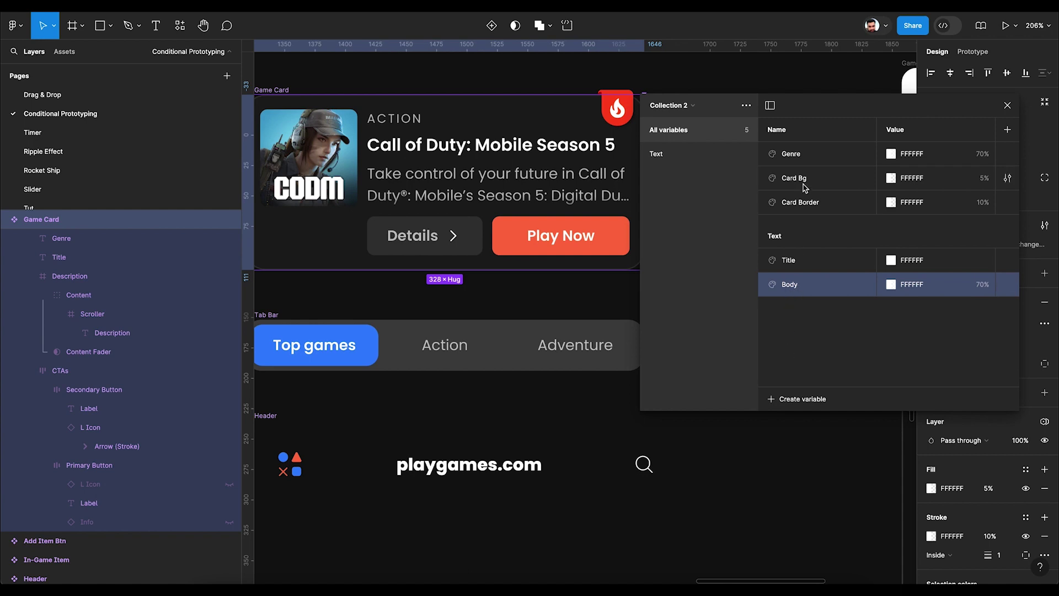
Rename Genre to Text/Genre and put Card Bg and Card Border into a Card group
double_click(791, 157)
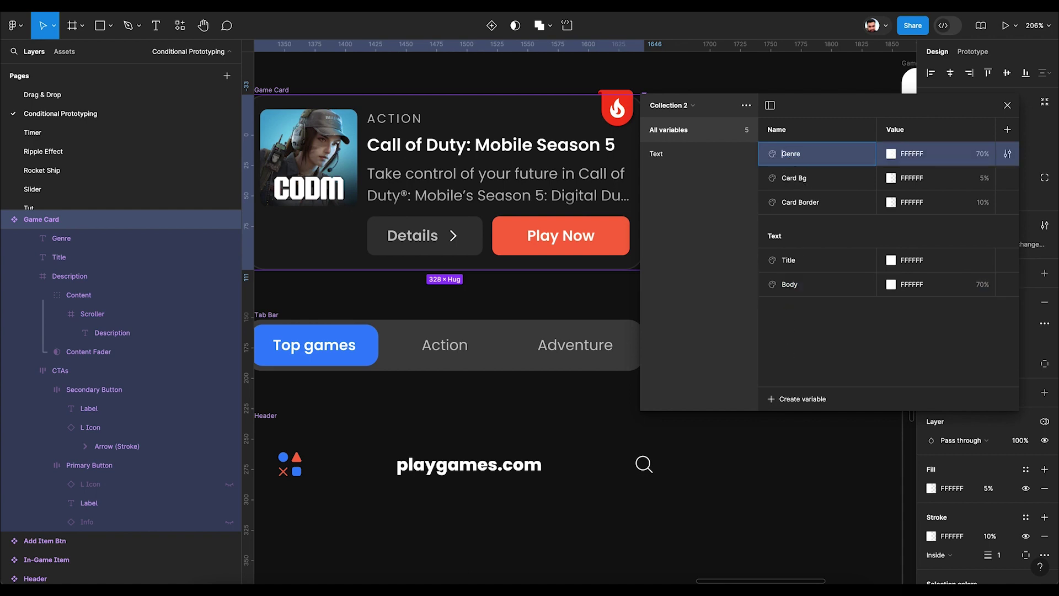
text(Text/)
key(Return)
double_click(795, 154)
text(/)
key(Return)
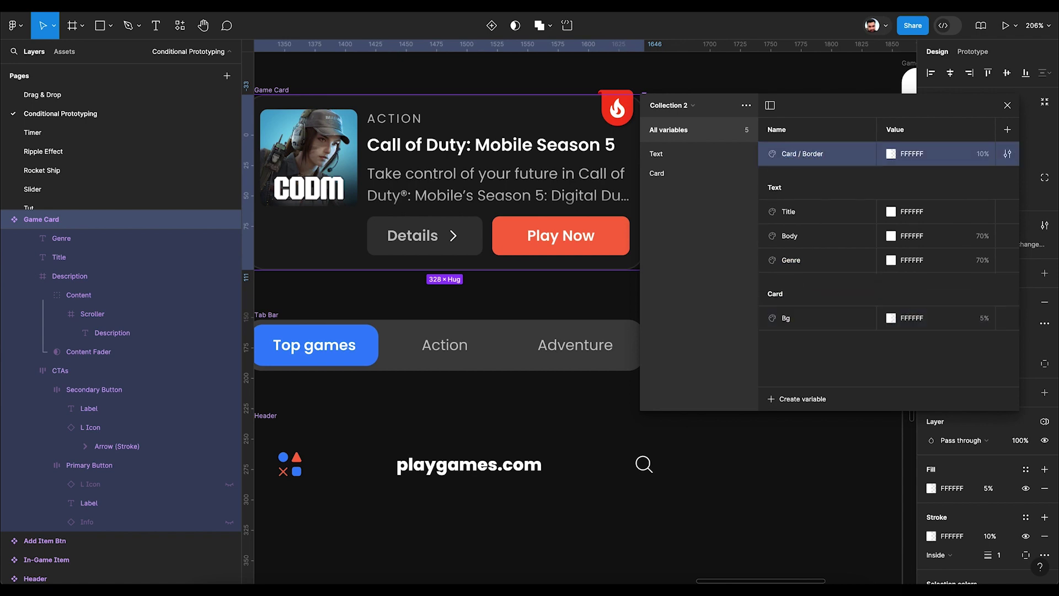
double_click(795, 153)
text(/)
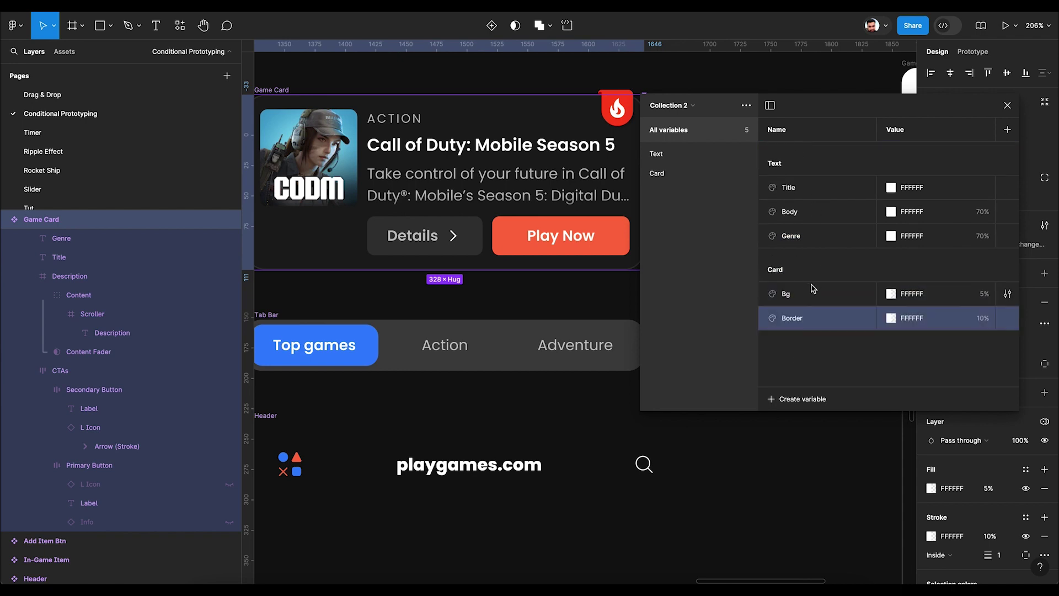
Create a Button group variable Primary Bg with colour FF6F42
ctrl+click(599, 246)
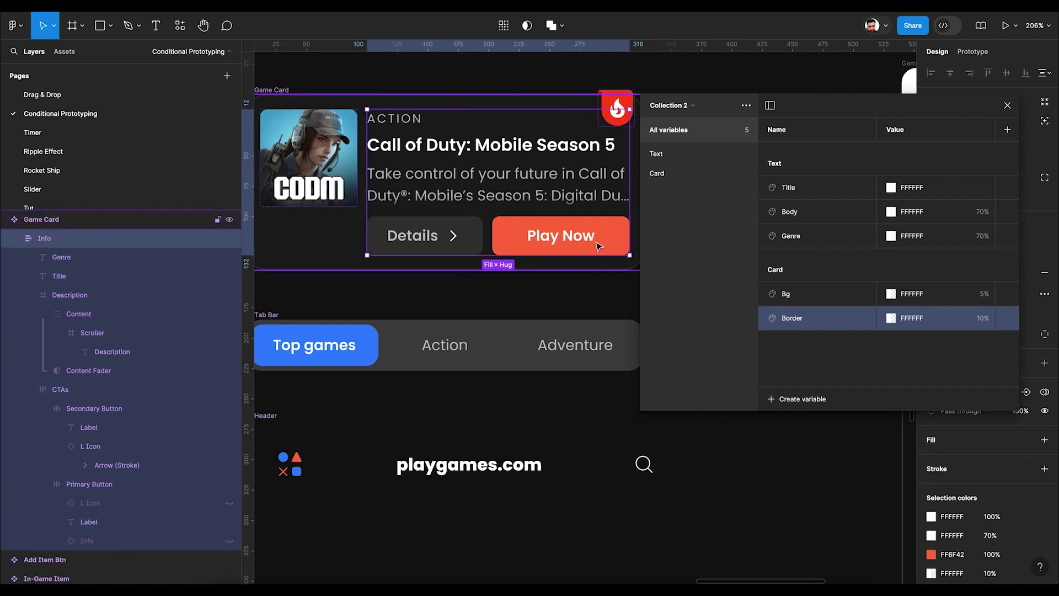
click(801, 399)
click(793, 428)
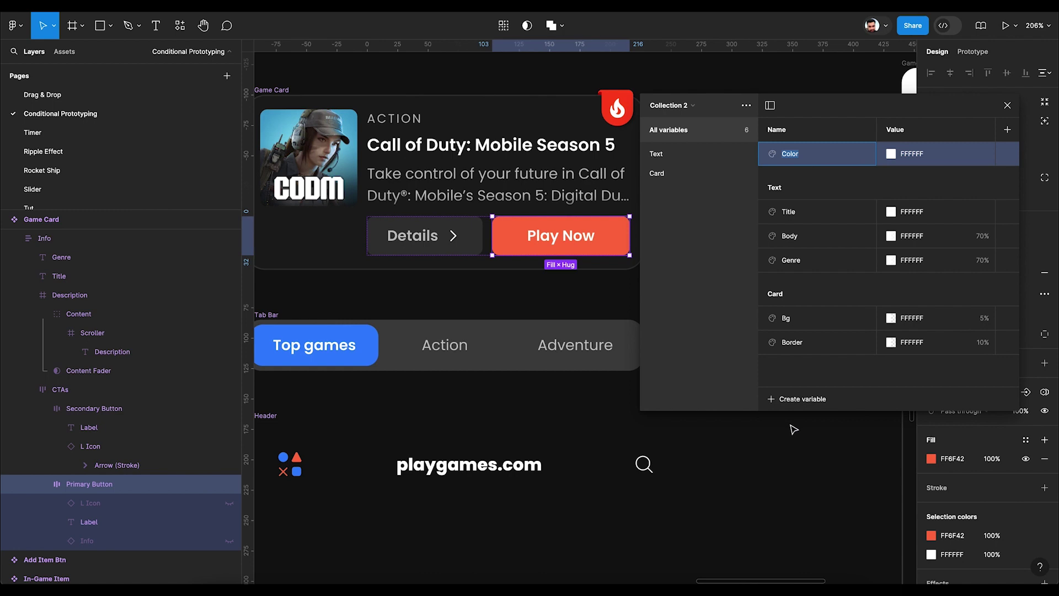
text(Button / Primary)
key(Return)
click(952, 462)
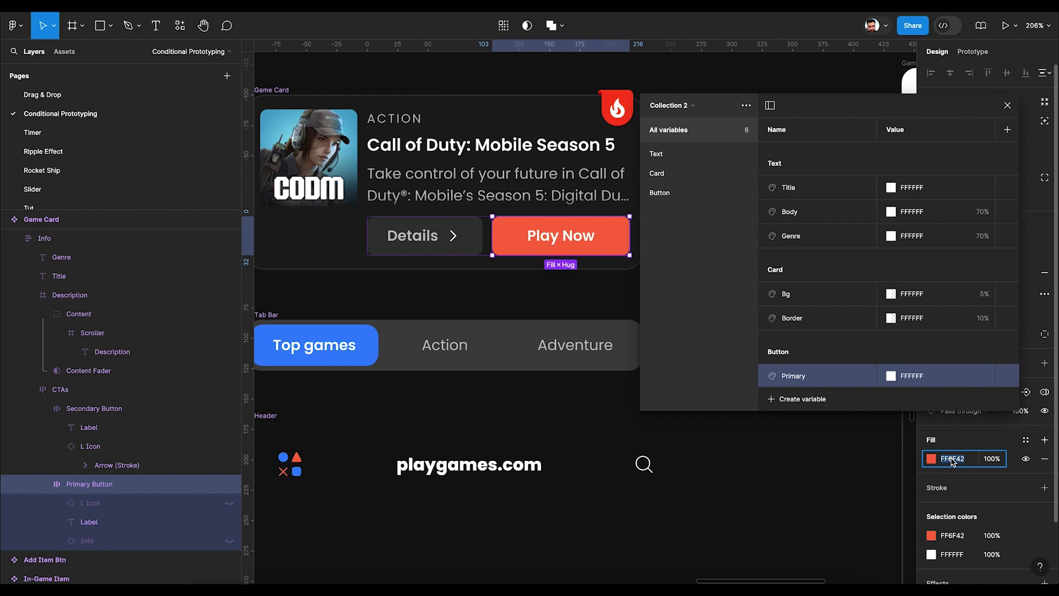
click(912, 378)
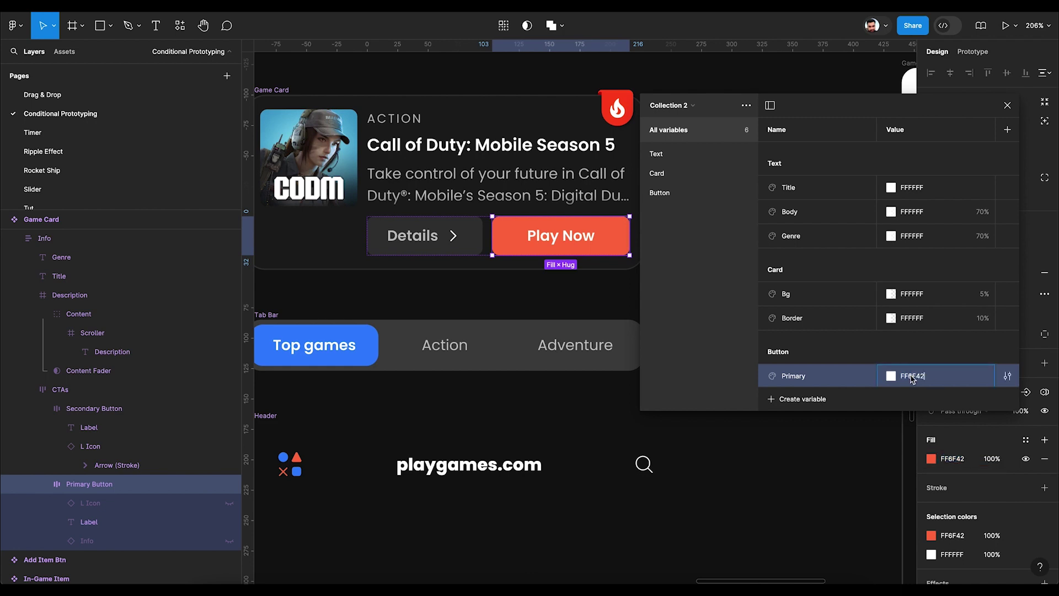
key(Return)
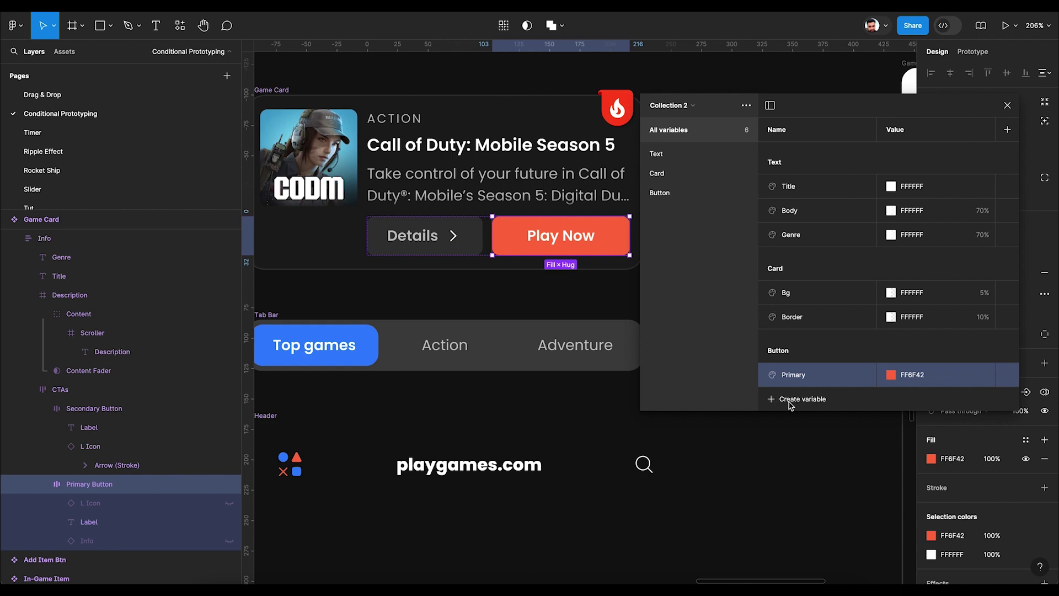
key(shift+Tab)
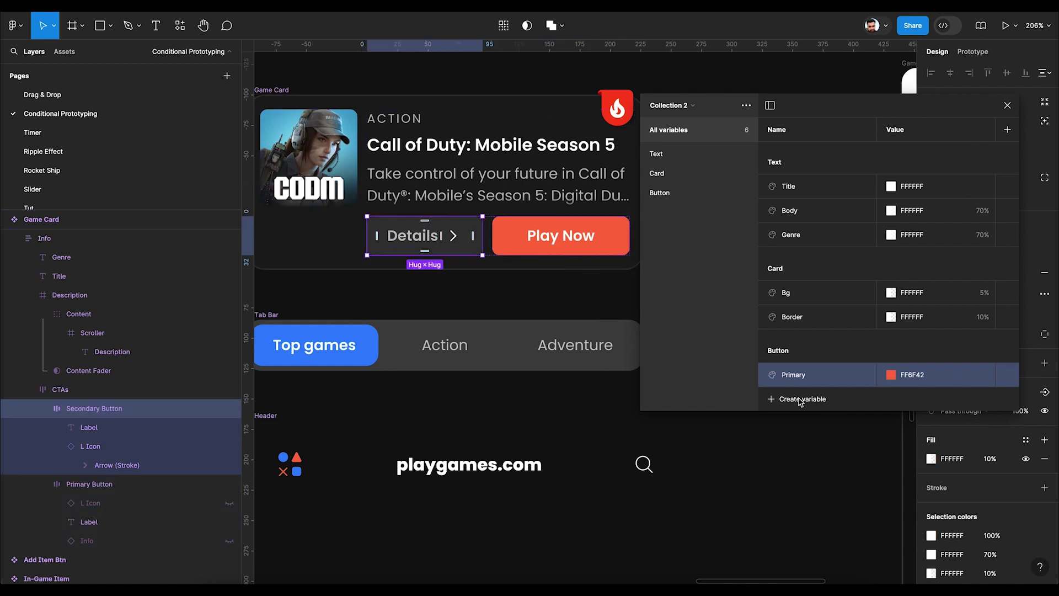
double_click(797, 376)
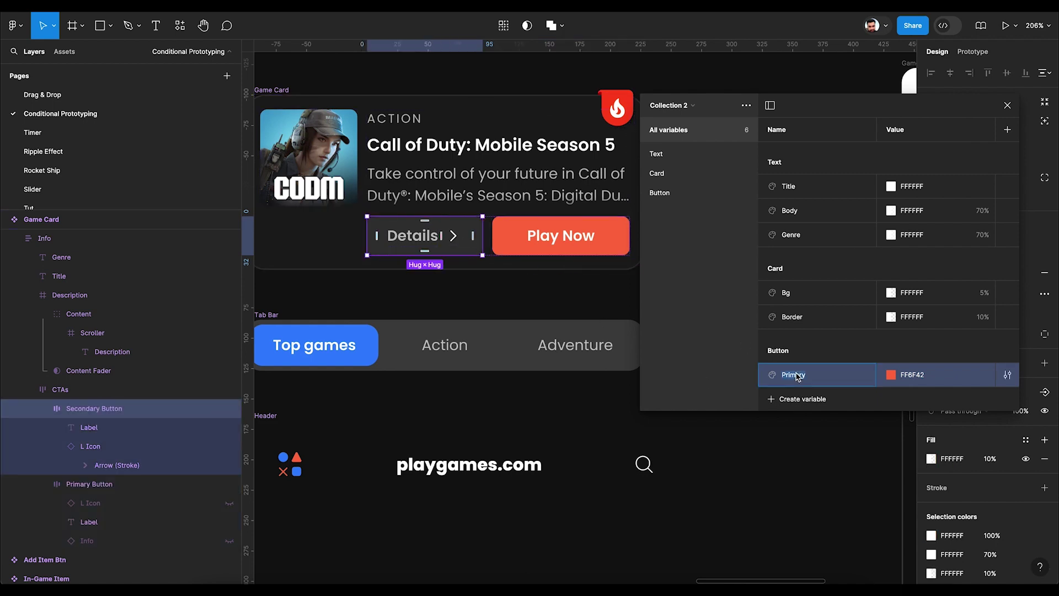
click(820, 380)
key(Return)
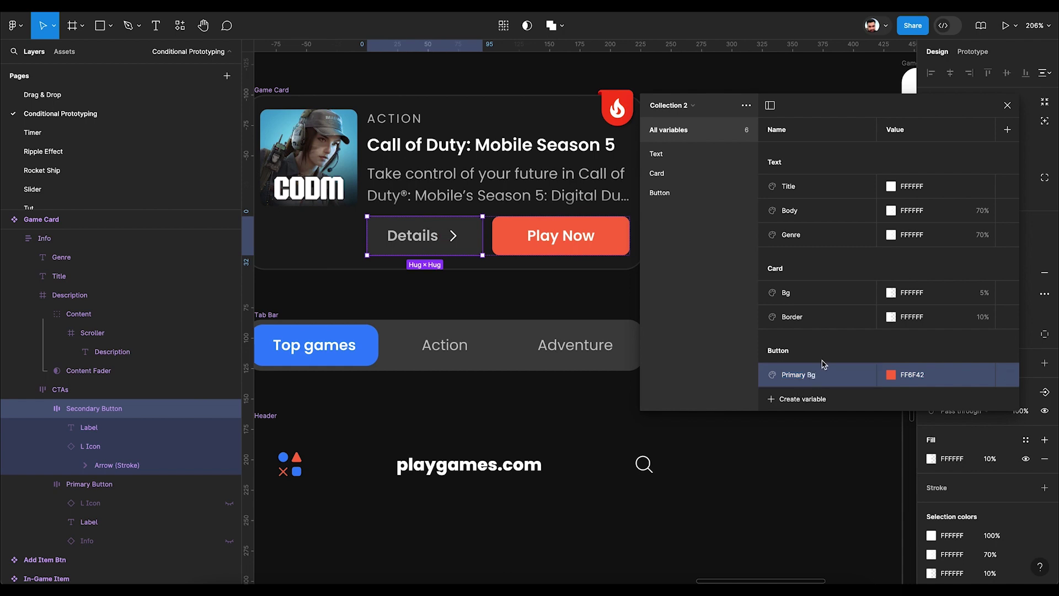
Add Button / Primary Text (white), Button / Secondary Bg (white 10%) and Secondary Text (white 70%)
click(584, 241)
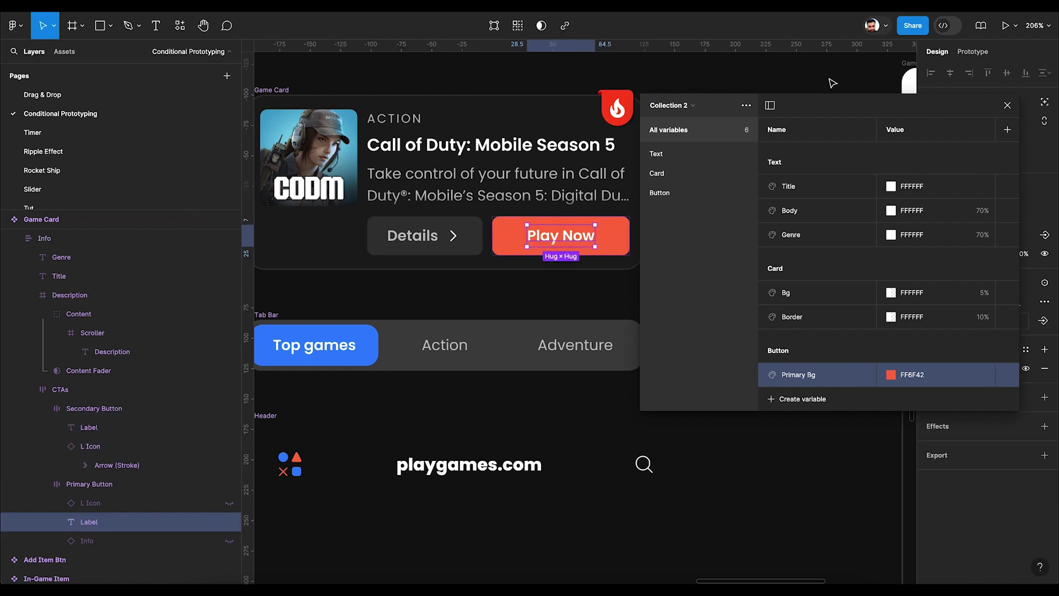
drag(832, 105, 745, 73)
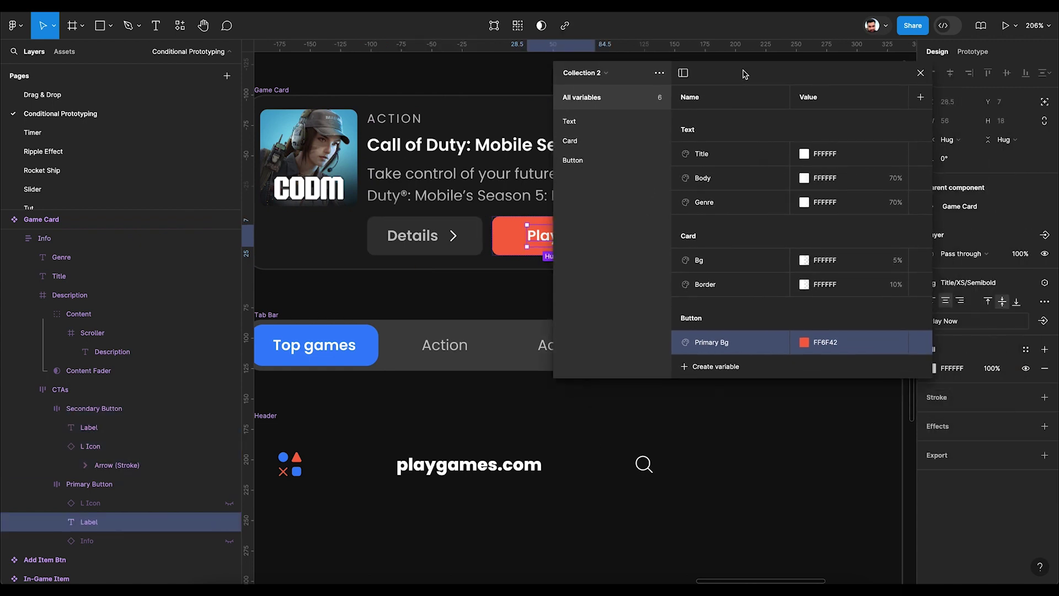
click(711, 368)
click(713, 392)
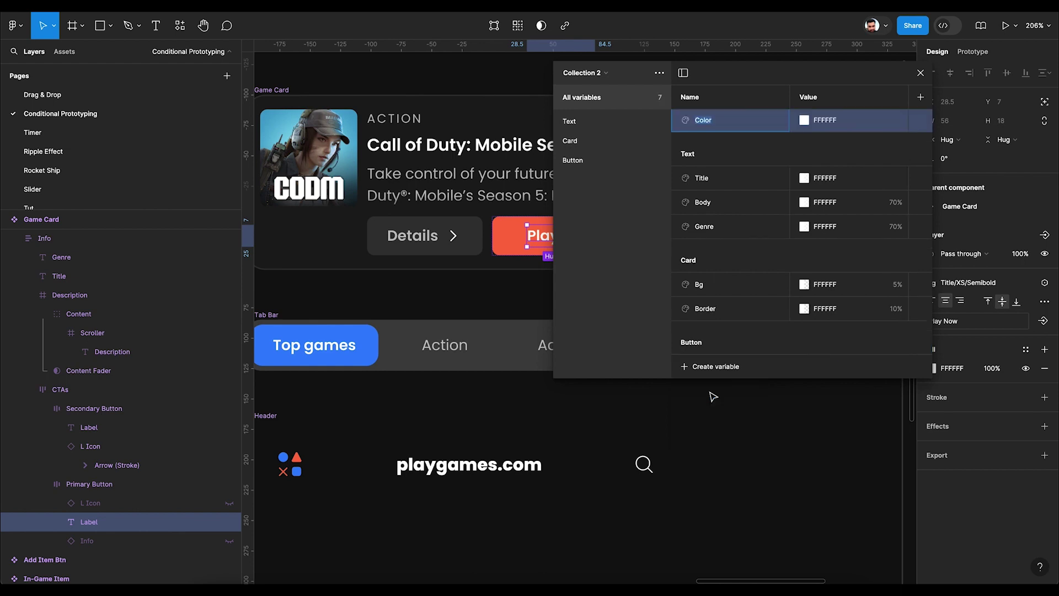
text(Button / Primary Text)
key(Return)
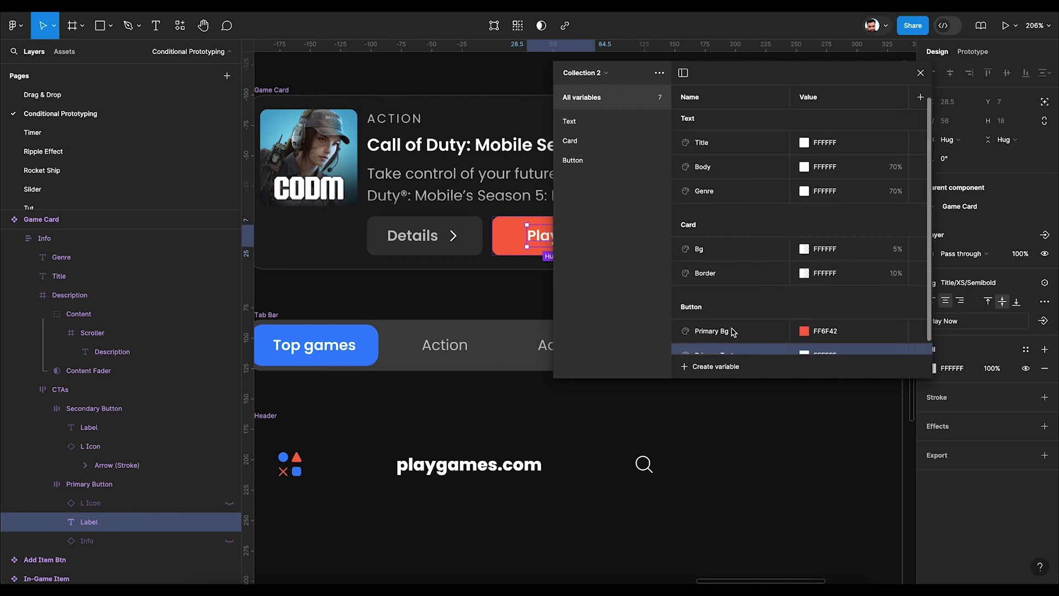
click(754, 345)
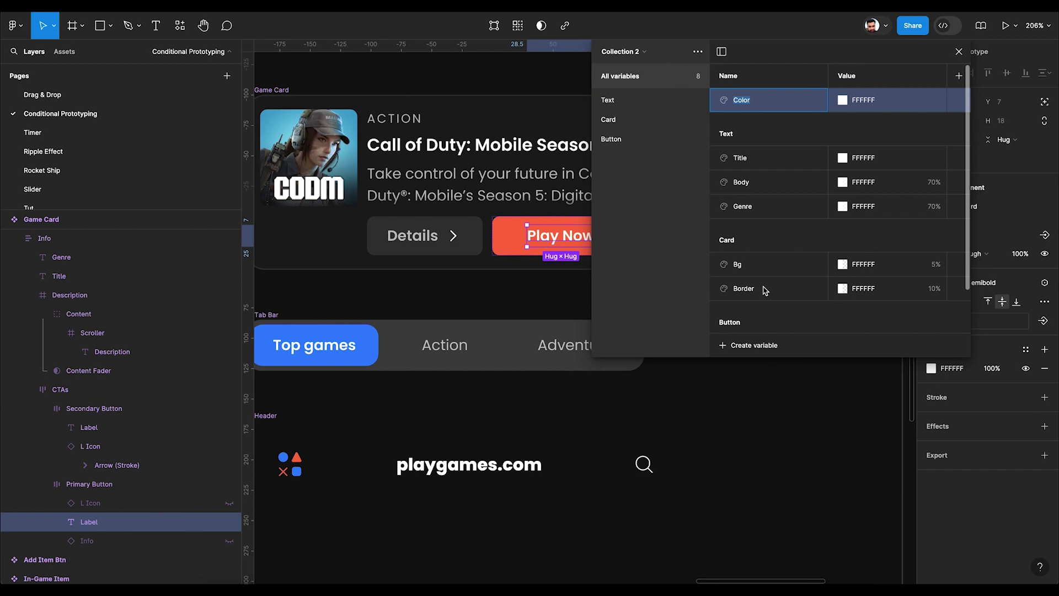
text(Button / Secondary Bg)
click(468, 241)
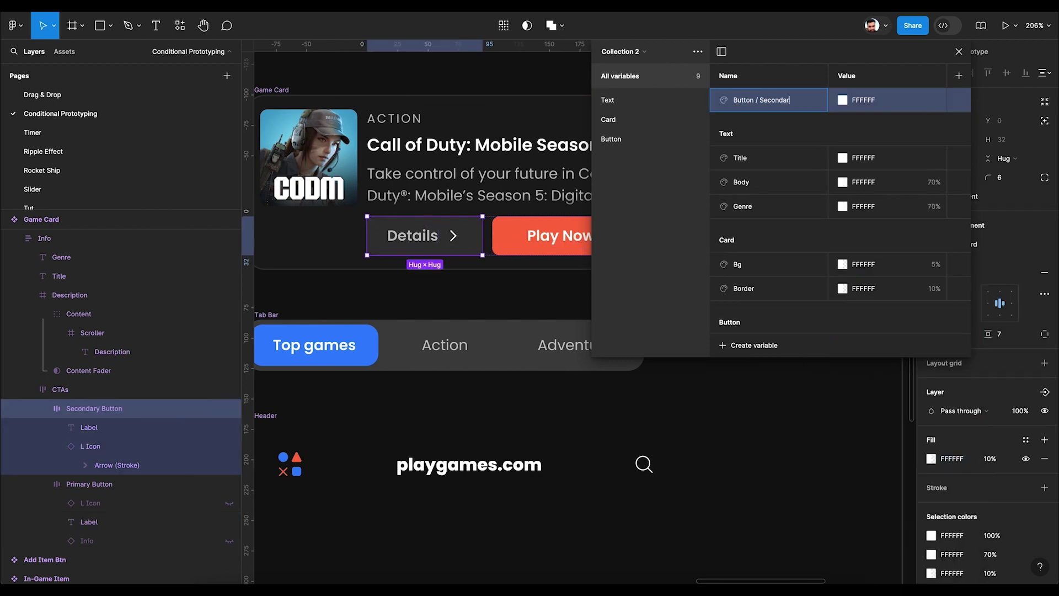
double_click(413, 236)
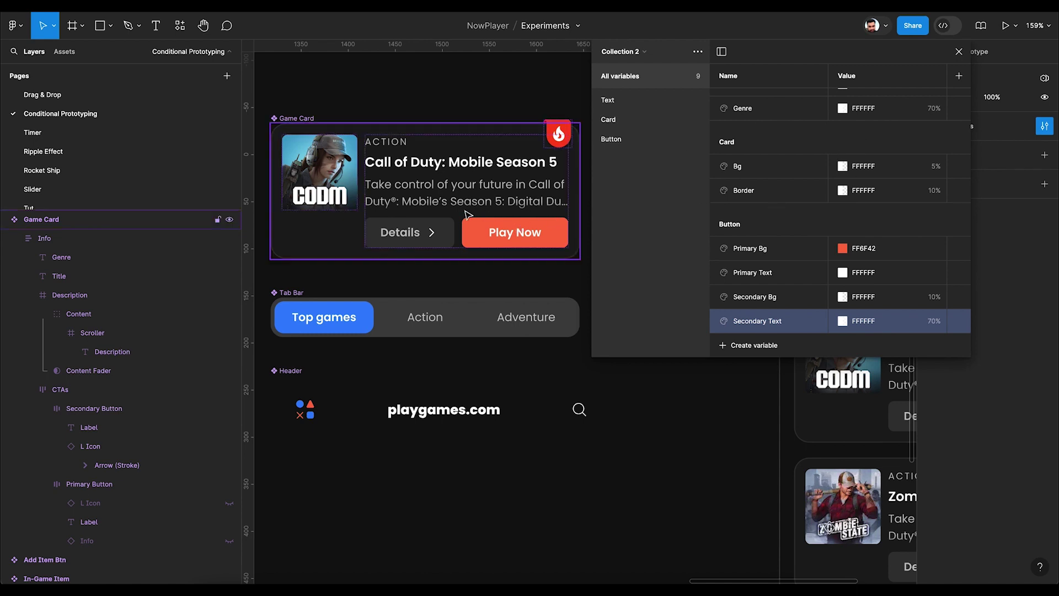
Bind the card title's fill to Text/Title from the Local colours list
click(959, 51)
scroll(465, 164, up, 5)
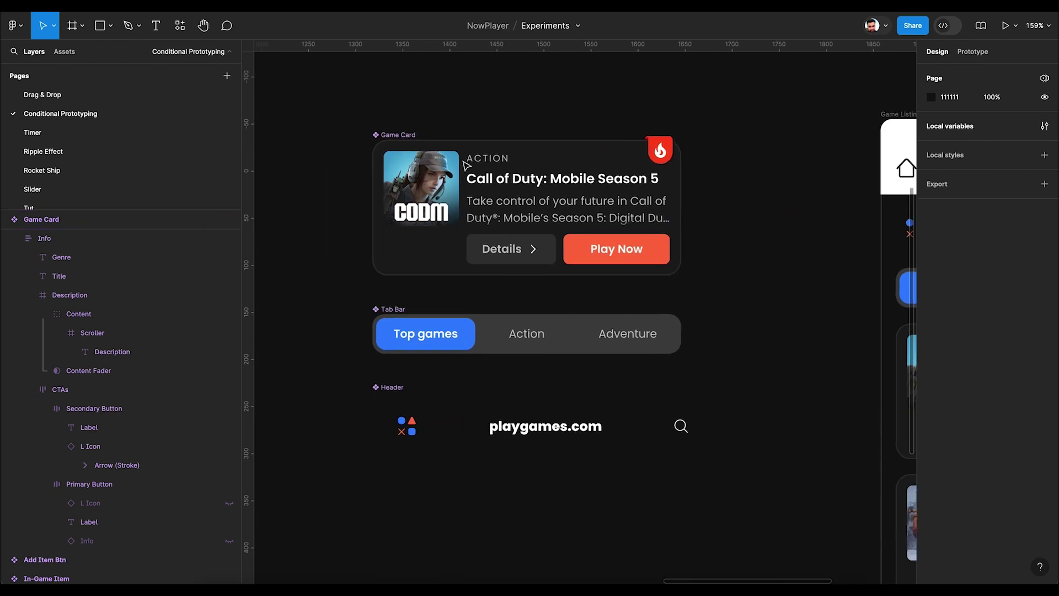
click(544, 188)
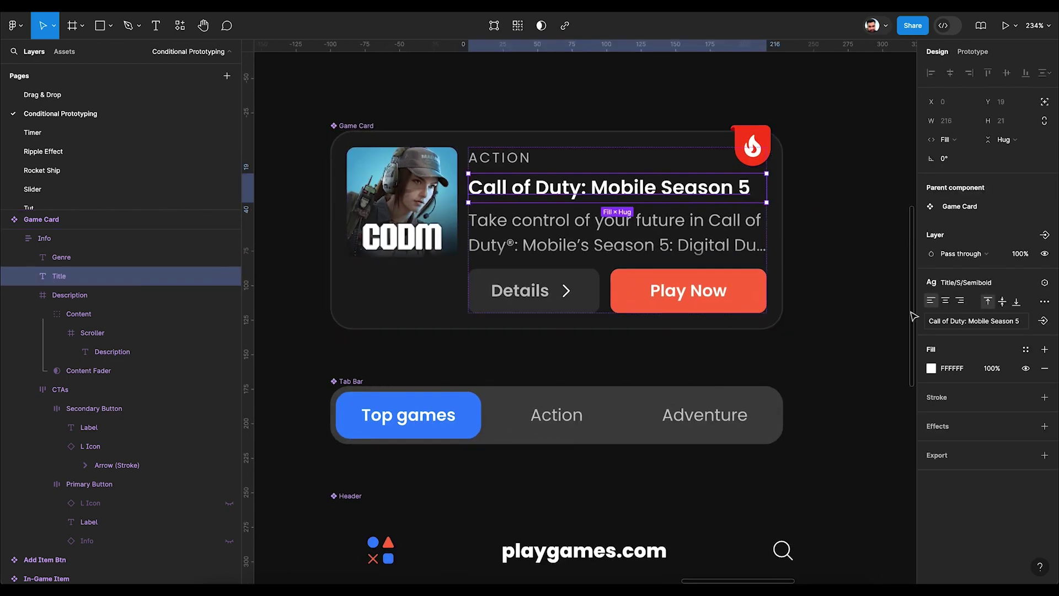
click(1027, 349)
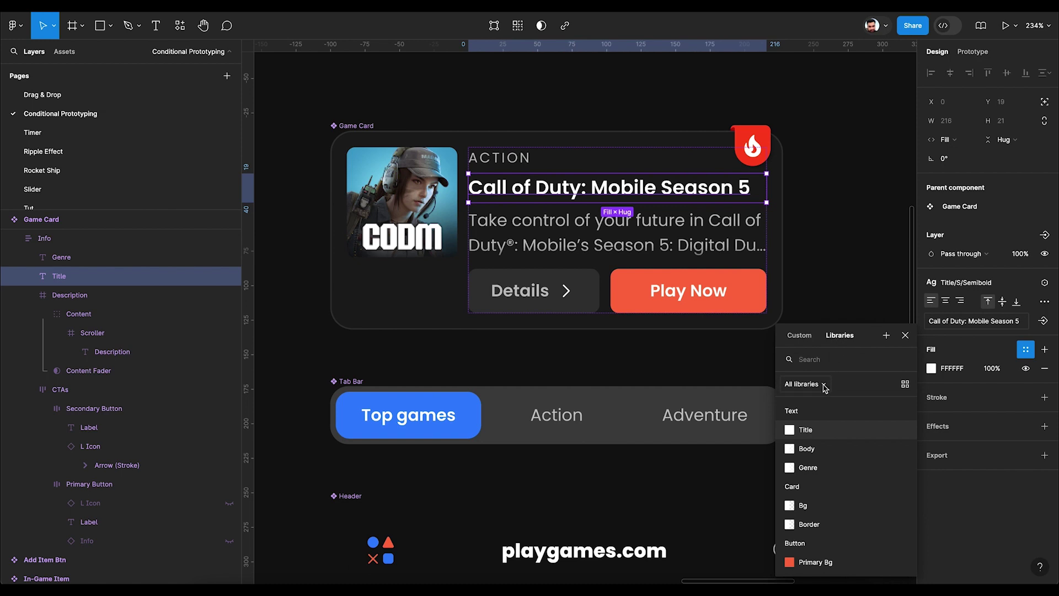
click(823, 385)
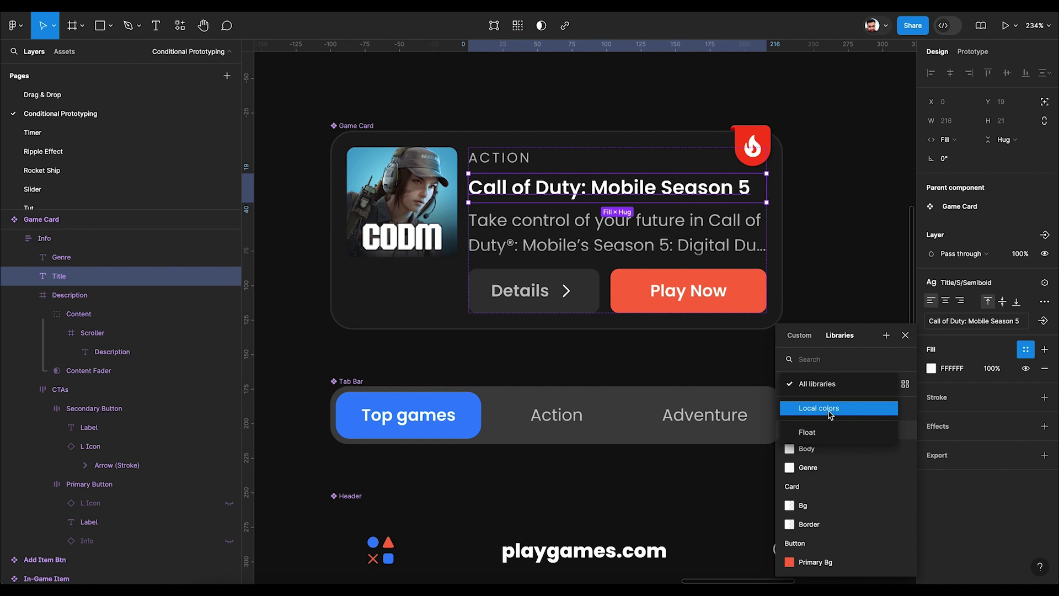
click(830, 414)
scroll(830, 414, down, 5)
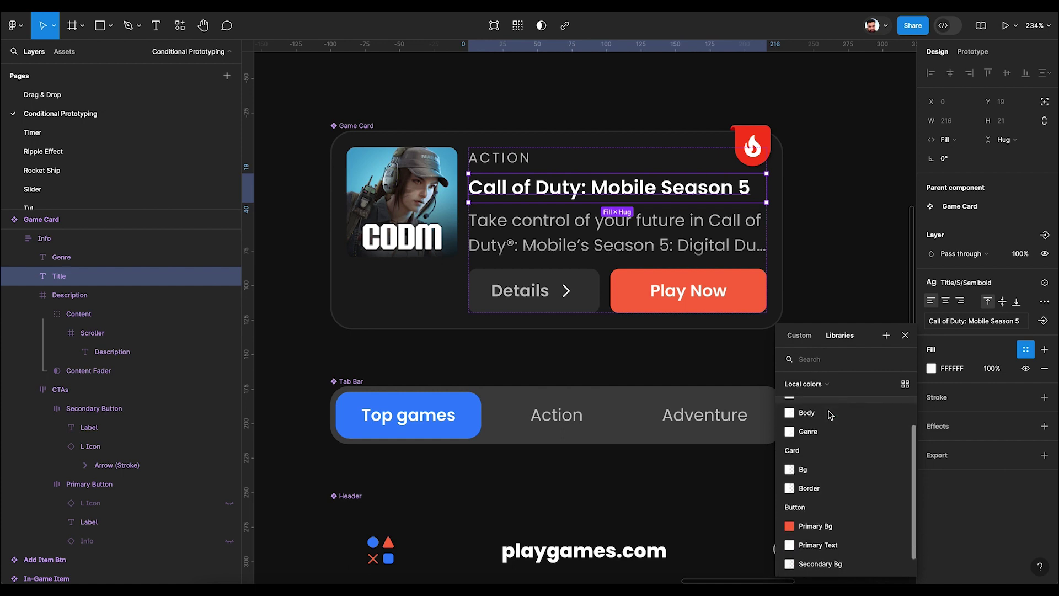
scroll(830, 414, up, 5)
key(Escape)
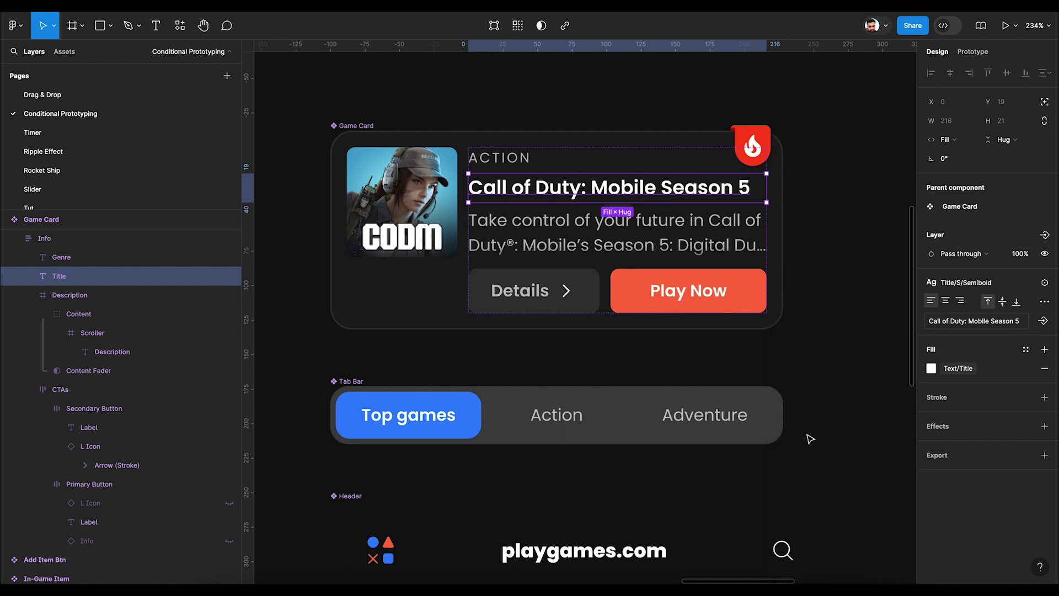
Apply Text/Body to the description and Text/Genre to the ACTION genre text
click(668, 232)
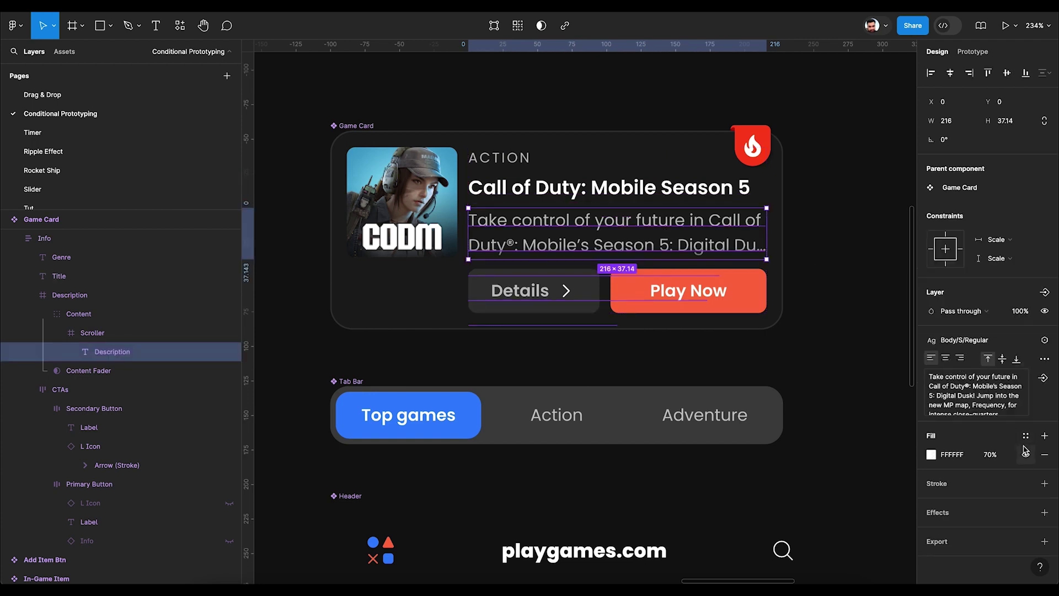
click(1024, 436)
click(833, 450)
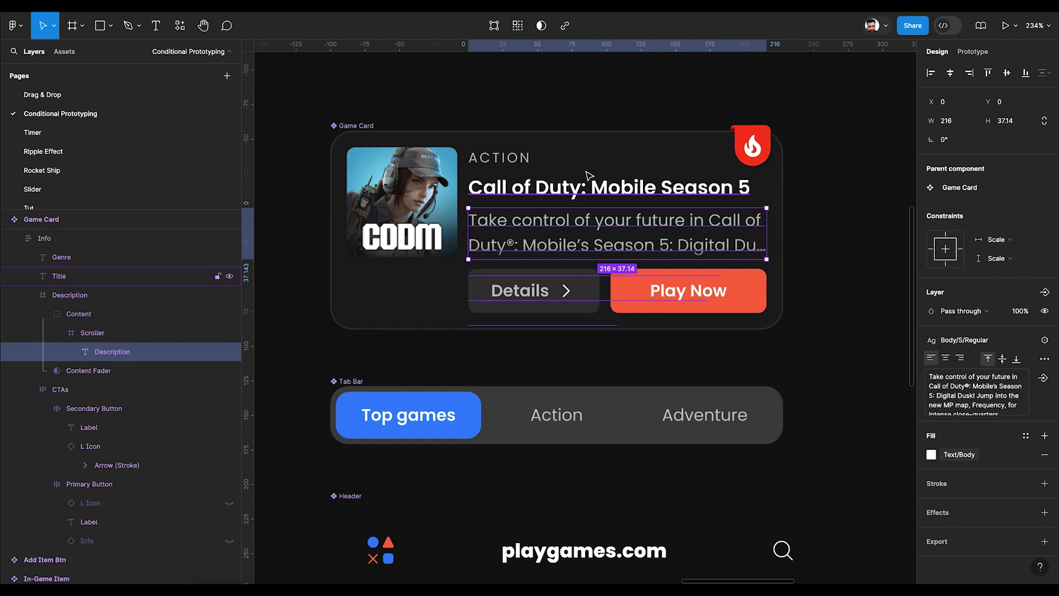
click(514, 166)
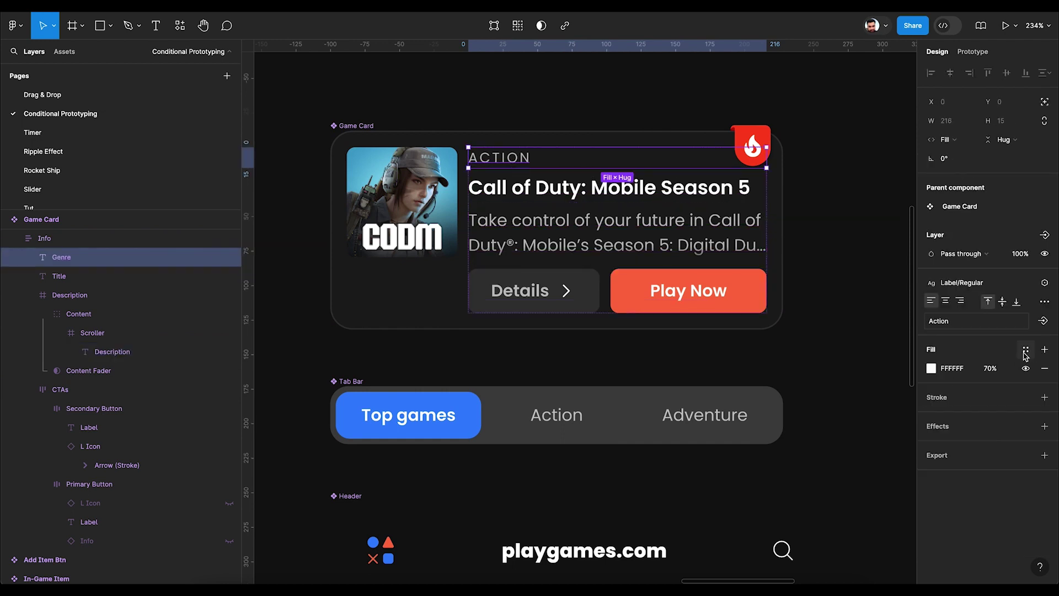
click(1026, 349)
click(810, 469)
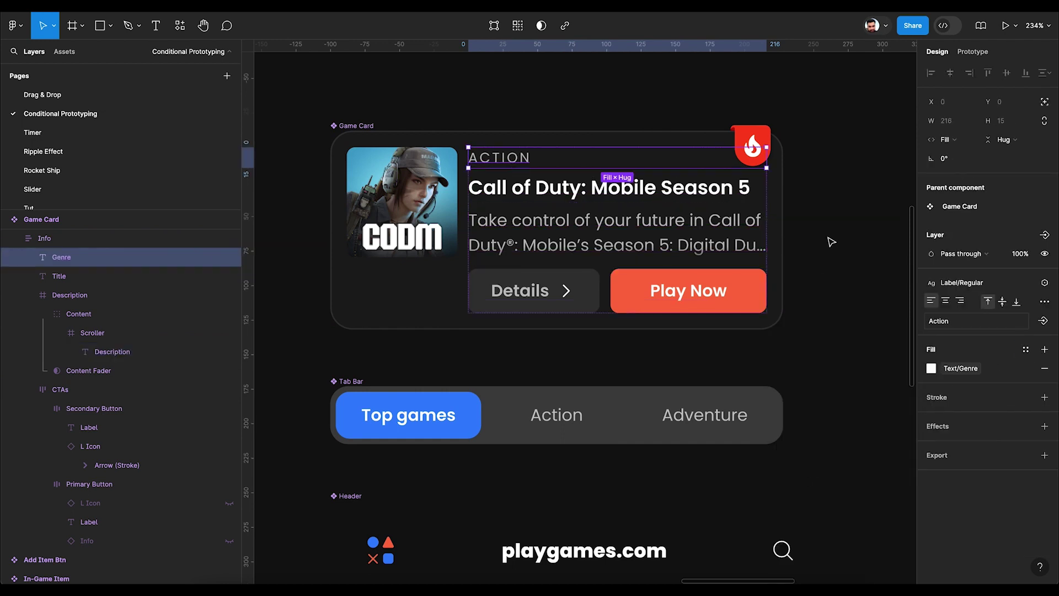
Apply Card/Bg and Card/Border to the Game Card, then pick colours for the Play Now and Details labels
click(831, 242)
click(764, 237)
click(1026, 518)
scroll(368, 284, down, 3)
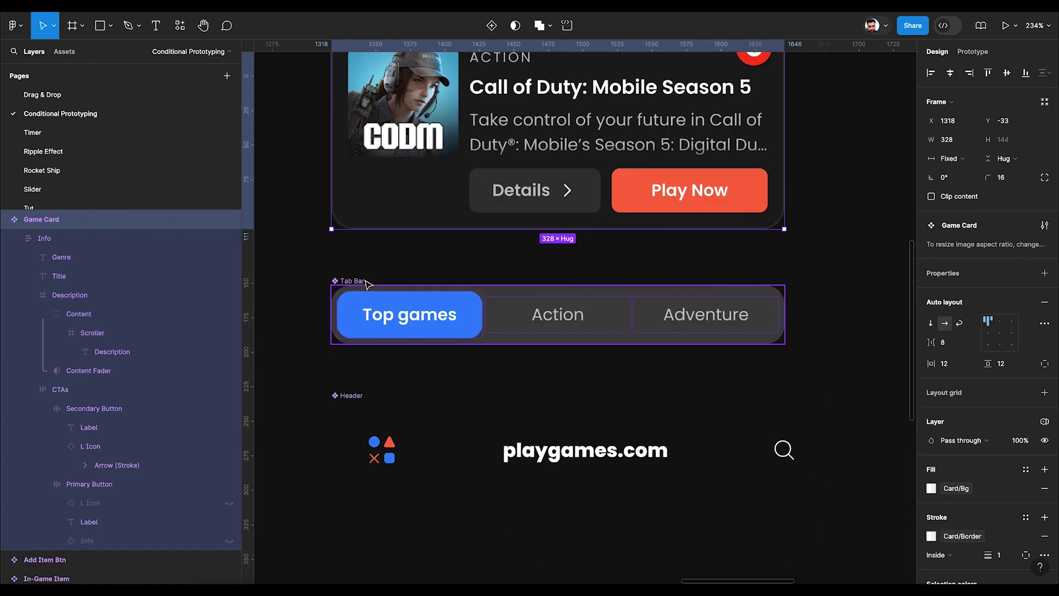
scroll(368, 285, up, 2)
click(88, 522)
click(1026, 349)
click(89, 427)
click(1025, 350)
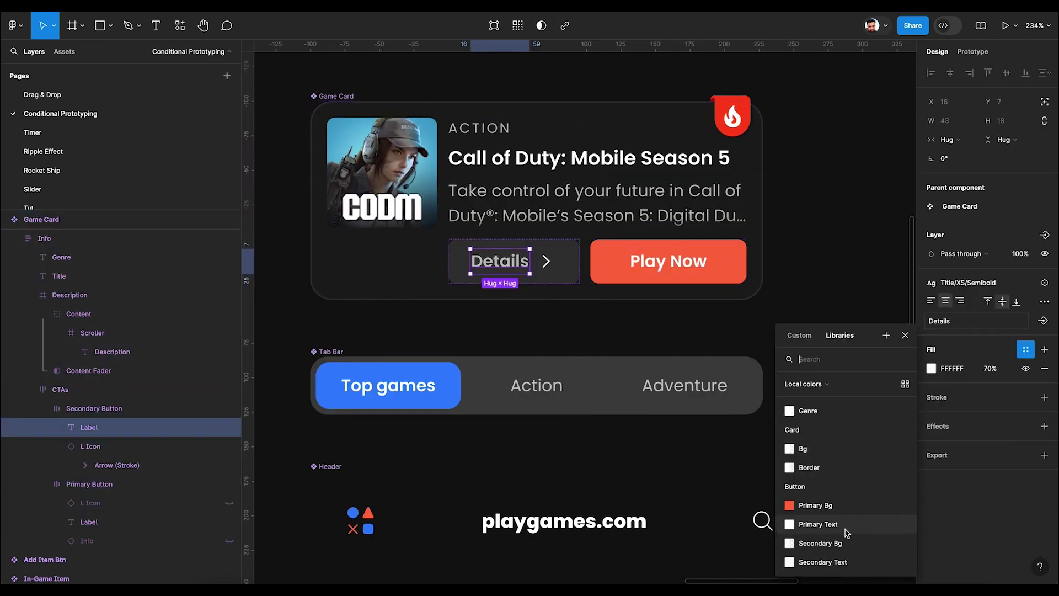
Add a white colour variable named Icons / Default to Collection 2
click(809, 298)
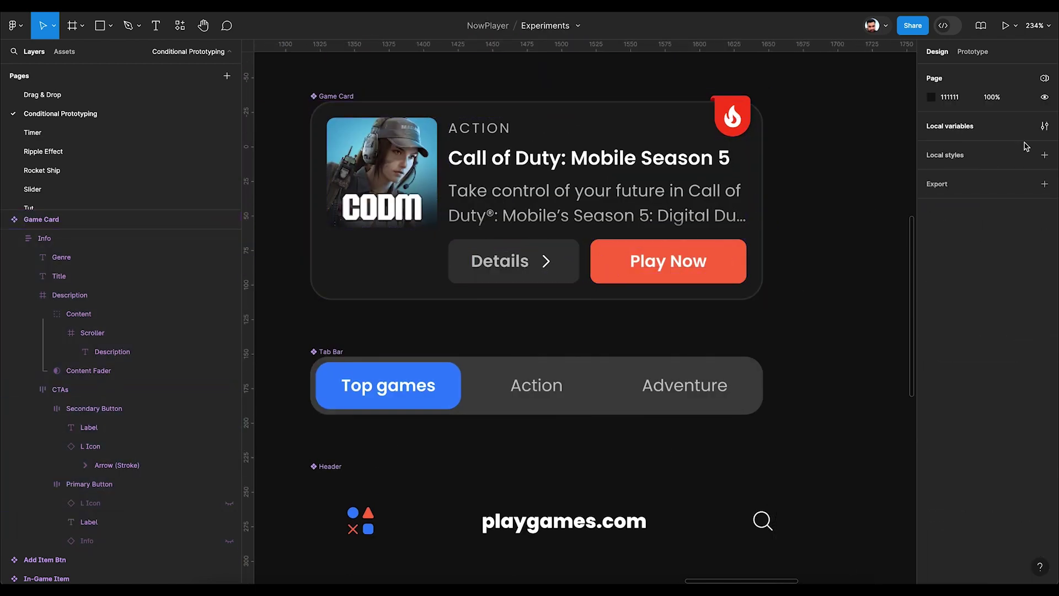
click(1044, 133)
scroll(805, 263, down, 5)
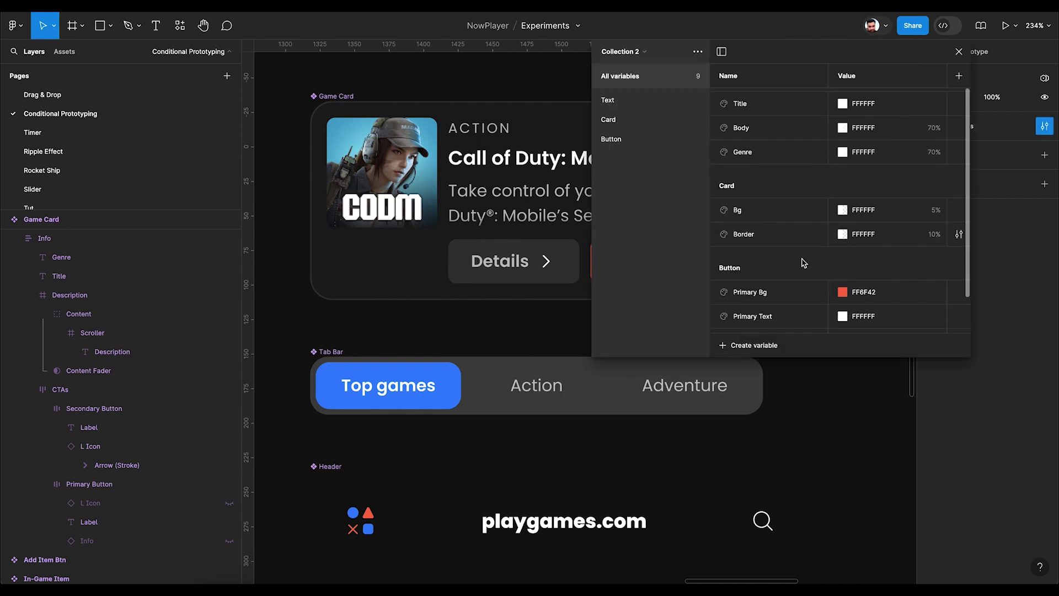
click(758, 346)
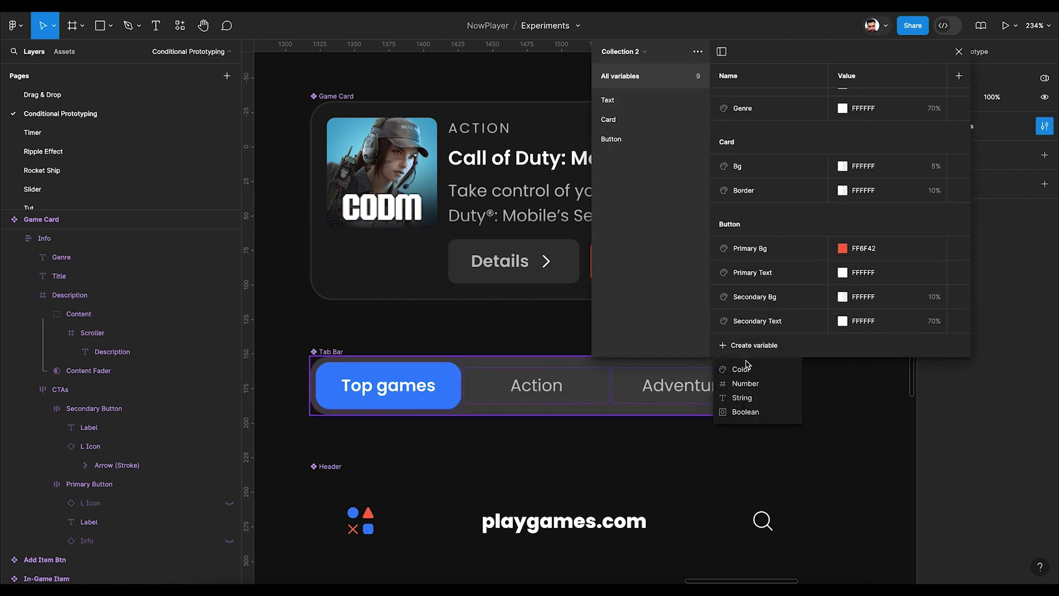
click(747, 369)
scroll(839, 215, up, 2)
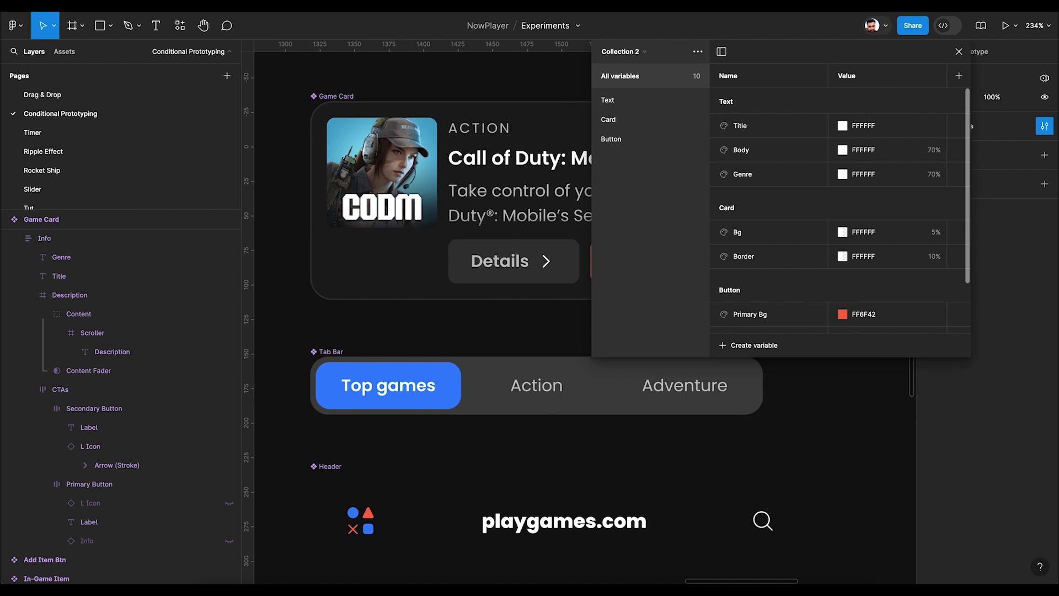
scroll(776, 232, up, 1)
text(Icons)
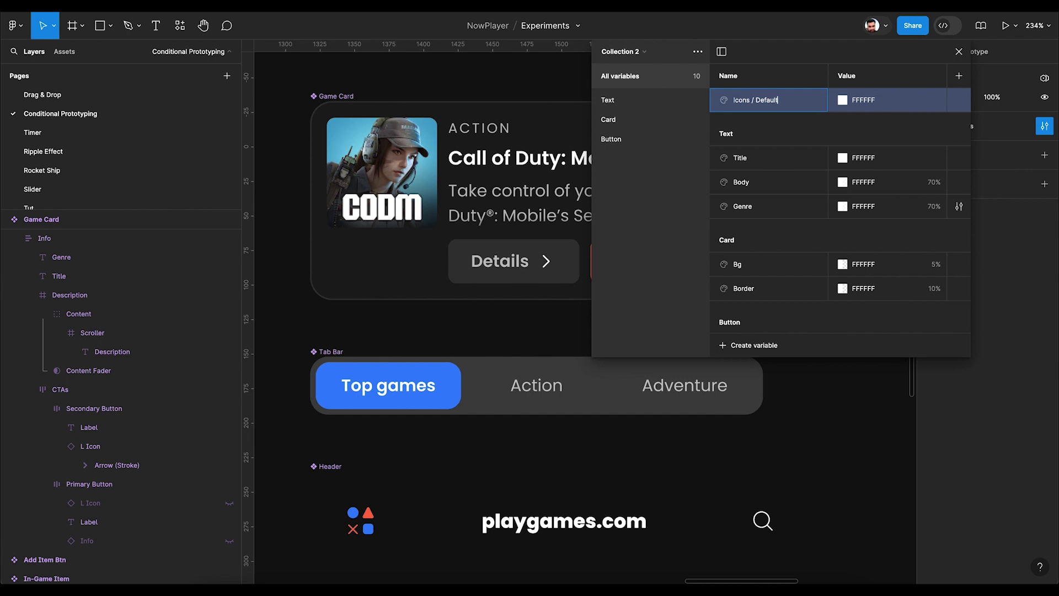
text( / Default)
key(Return)
scroll(862, 346, down, 3)
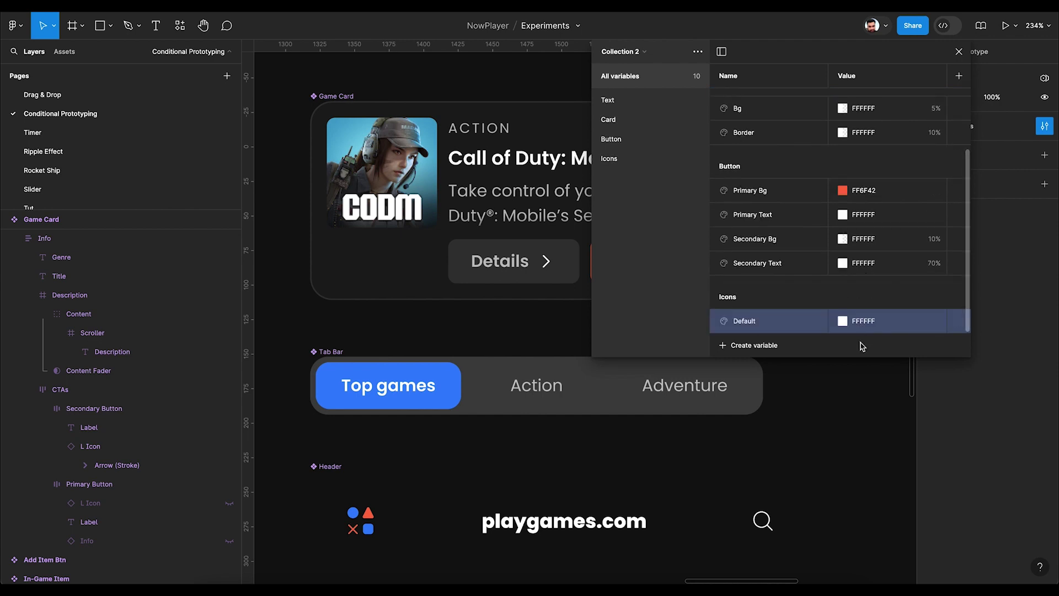
Apply Icons/Default to the Details button's arrow icon
click(959, 52)
click(549, 265)
double_click(549, 264)
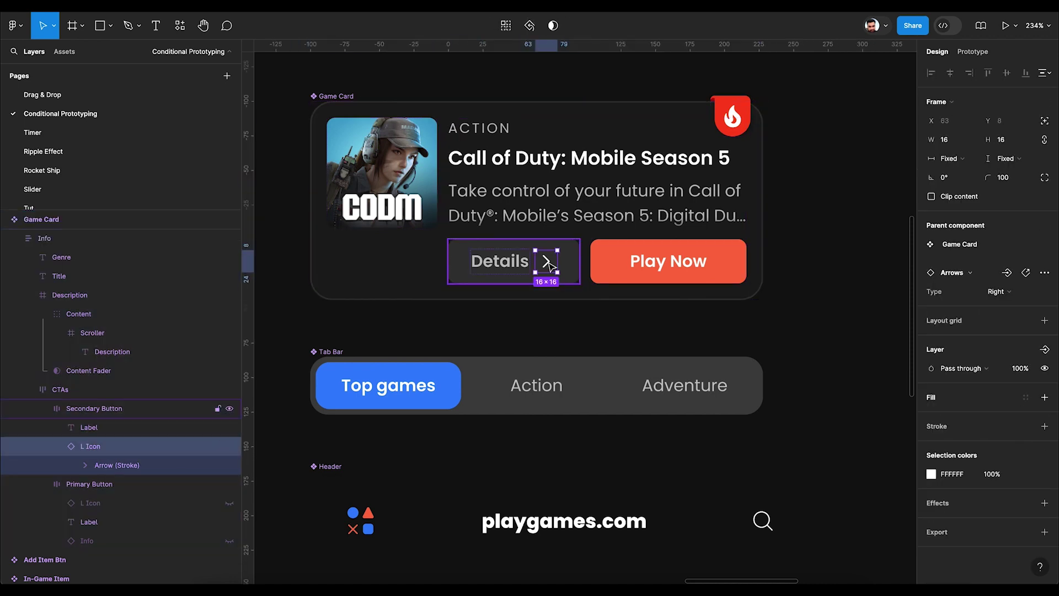
click(1026, 474)
scroll(874, 466, down, 4)
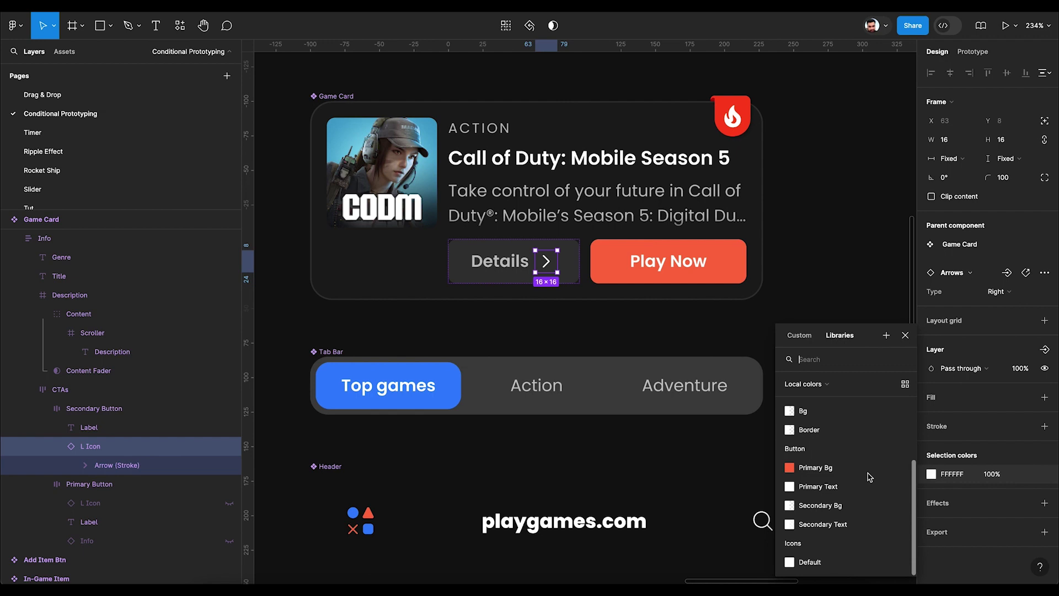
click(816, 563)
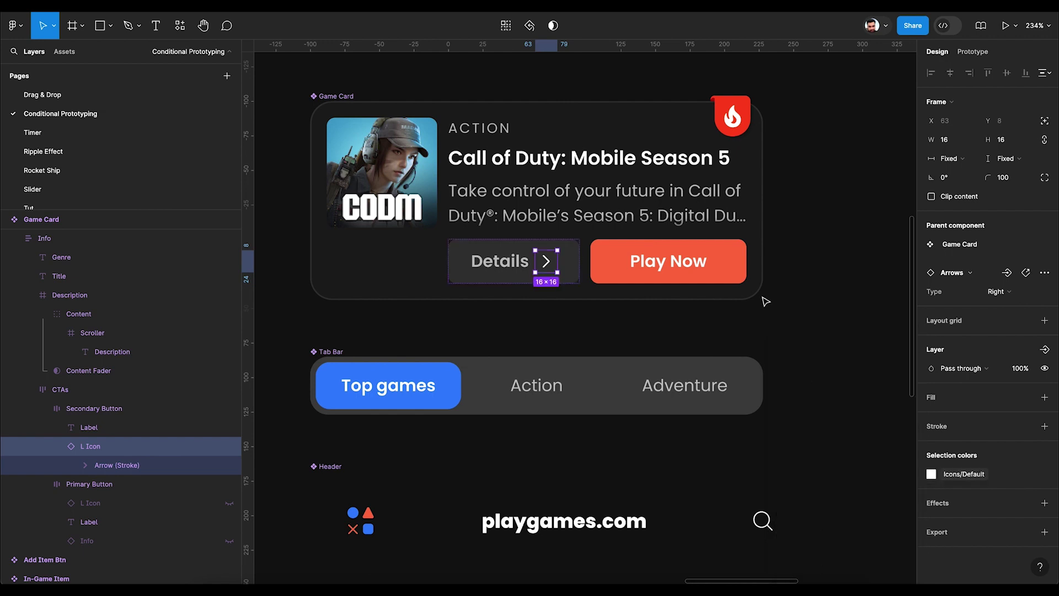
Add a second mode named Light to Collection 2
click(826, 231)
scroll(826, 230, down, 5)
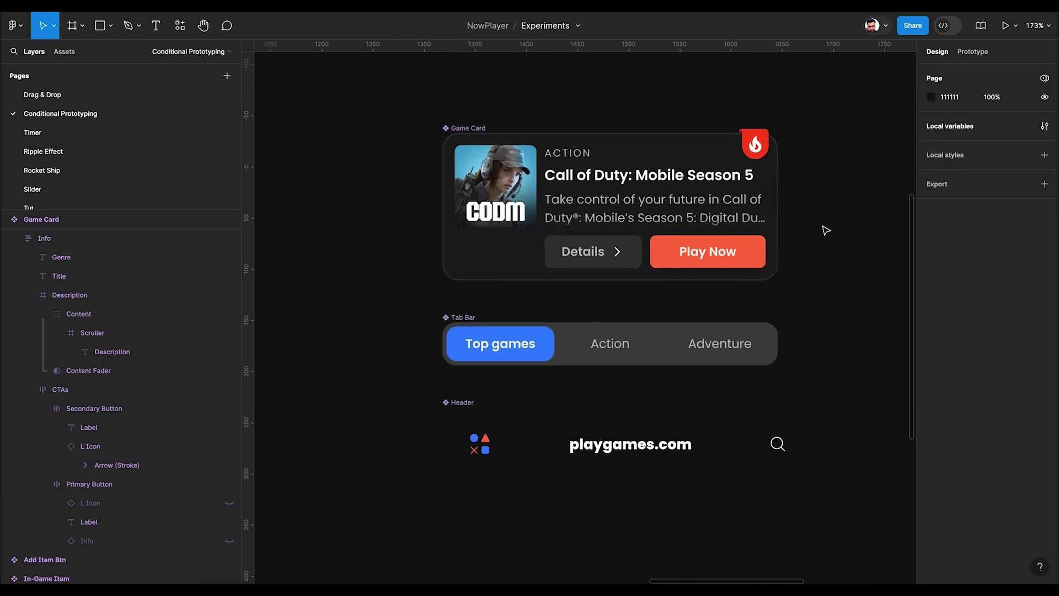
scroll(826, 231, right, 3)
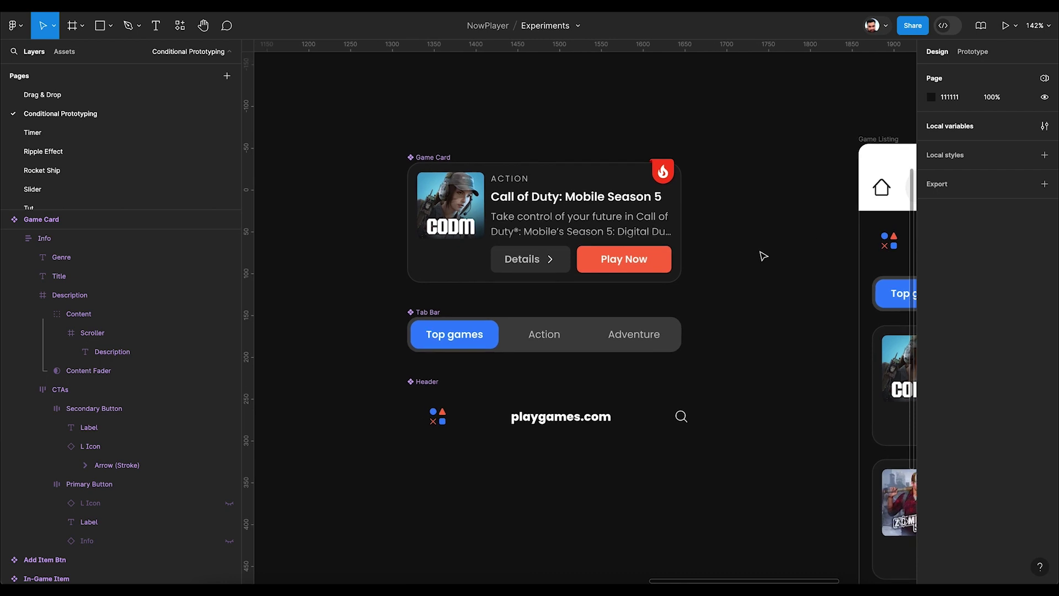
click(1046, 127)
drag(801, 56, 617, 73)
drag(811, 201, 928, 215)
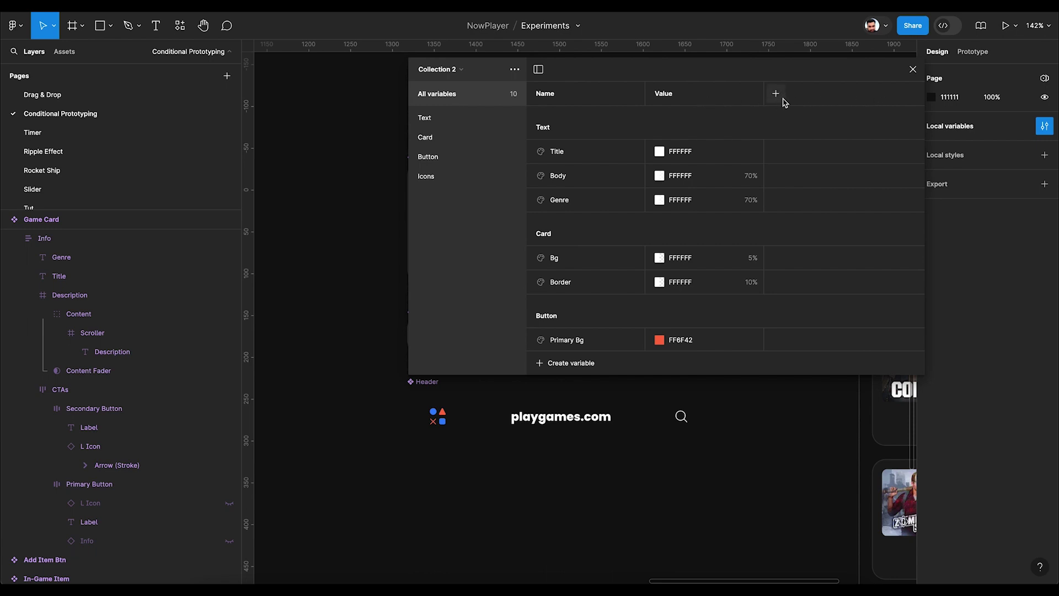
click(777, 95)
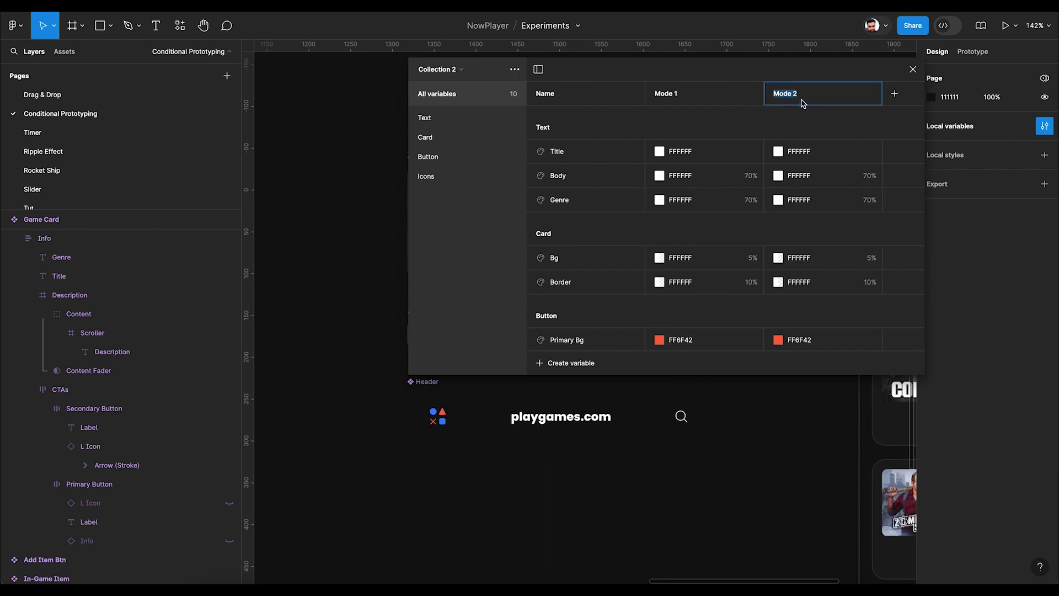
text(Light)
key(Return)
Rename the original Mode 1 to Dark
double_click(678, 95)
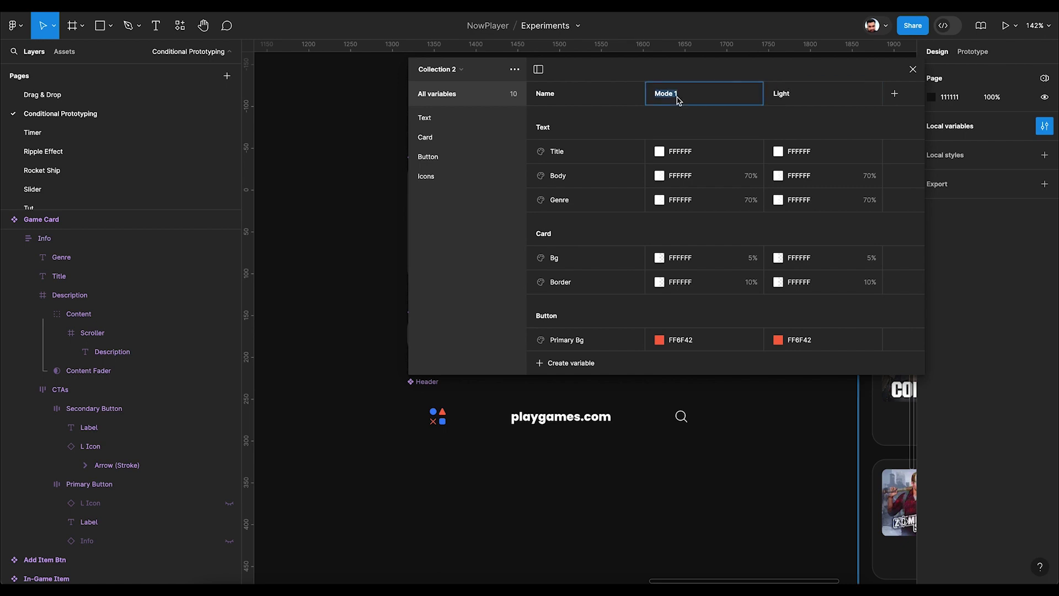
text(Dark)
key(Return)
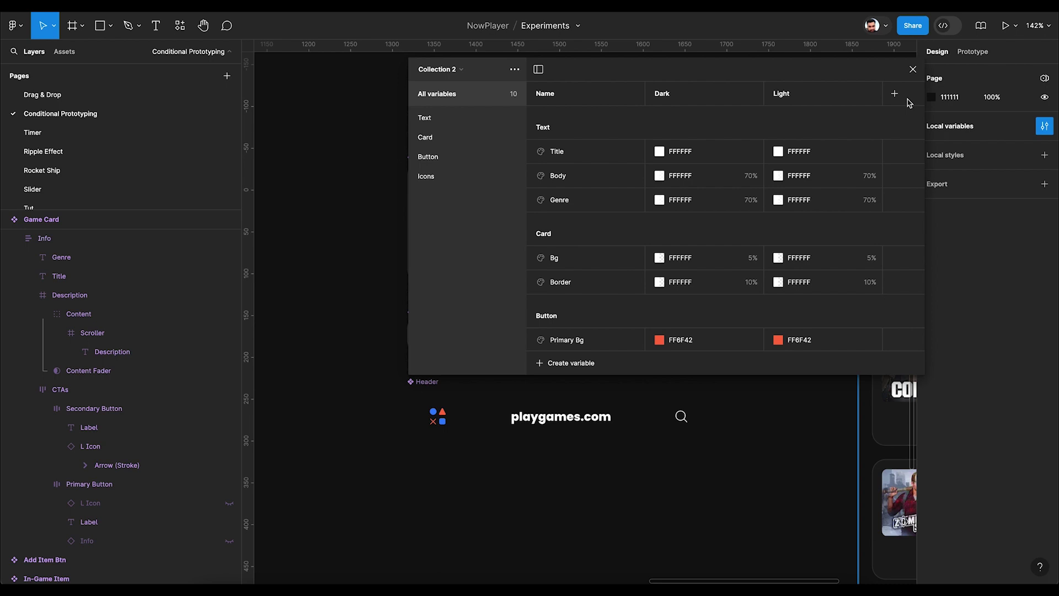
scroll(827, 116, down, 5)
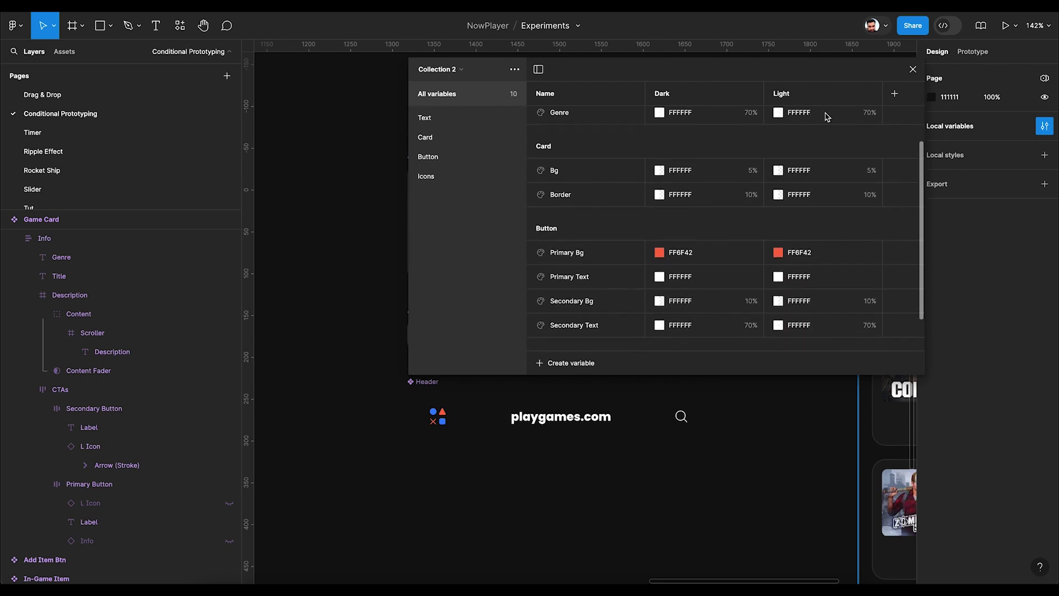
scroll(812, 237, up, 5)
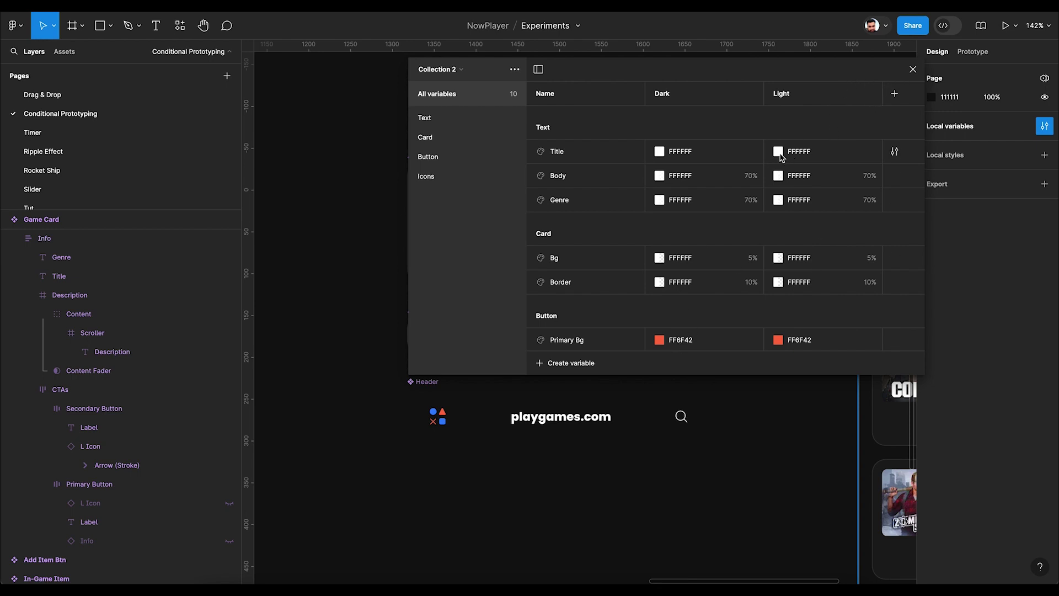
scroll(782, 165, down, 2)
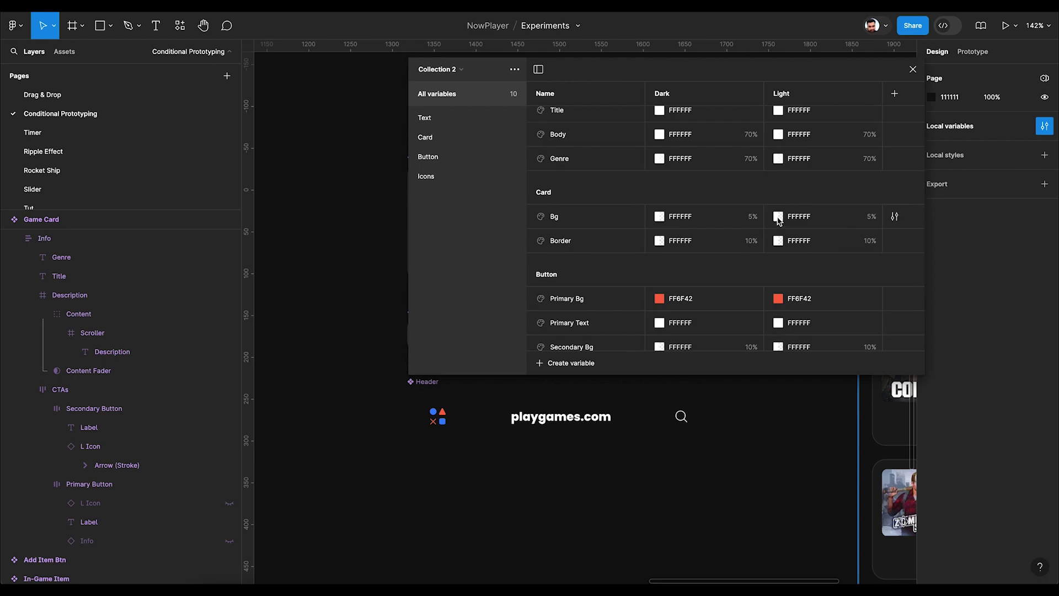
Change the Light hex of Card Bg and Card Border to 000000, keeping 5% and 10% opacity
click(779, 217)
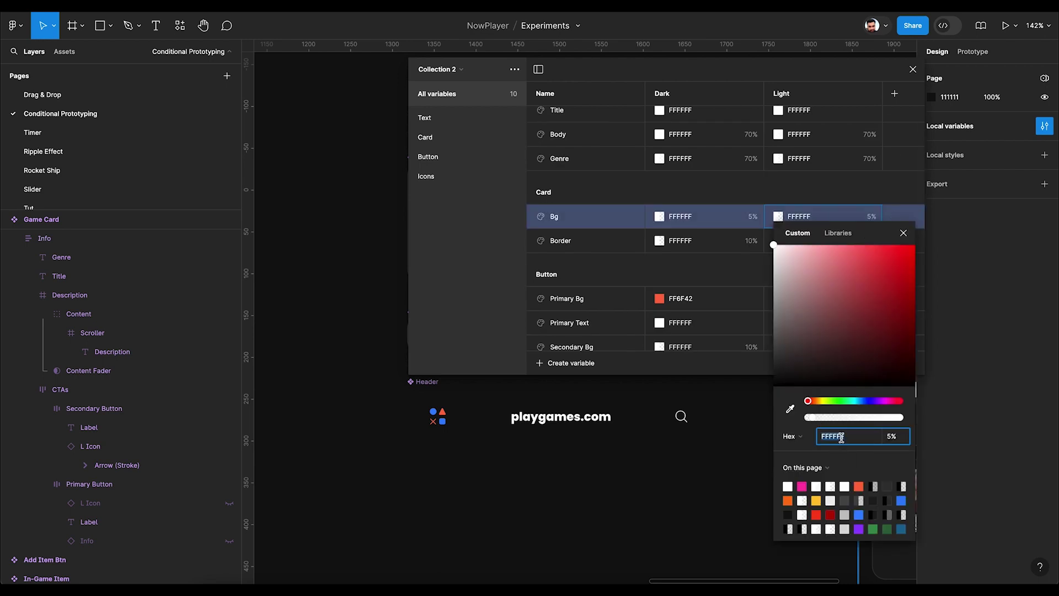
text(000000)
key(Return)
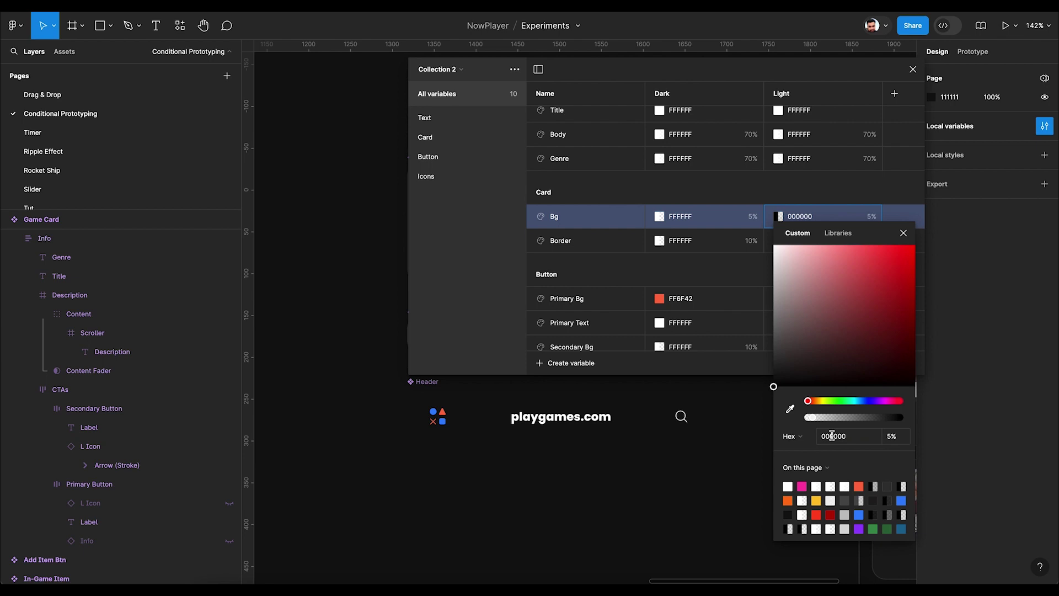
click(771, 245)
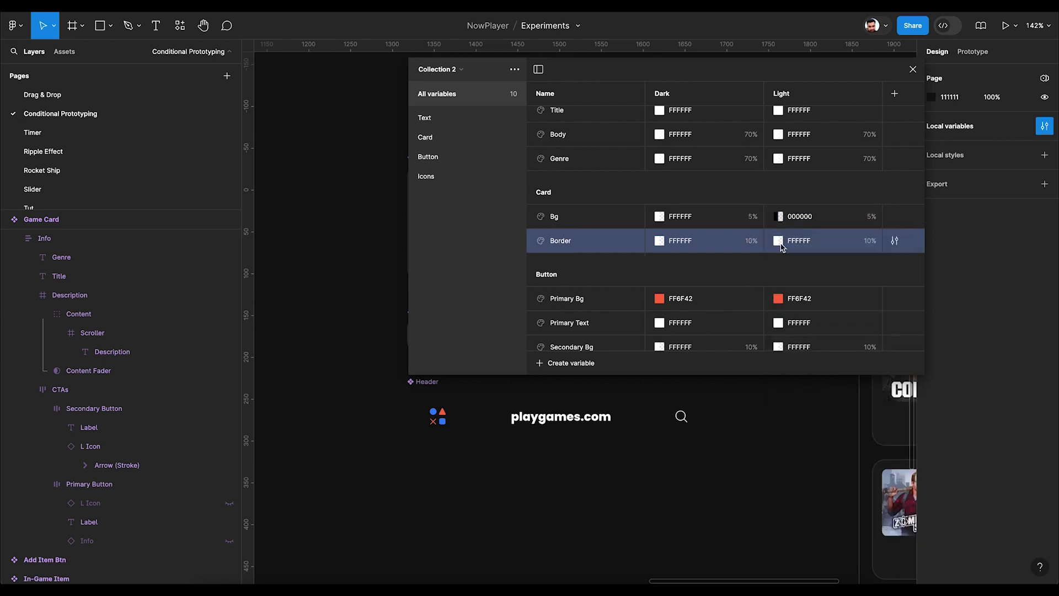
click(780, 244)
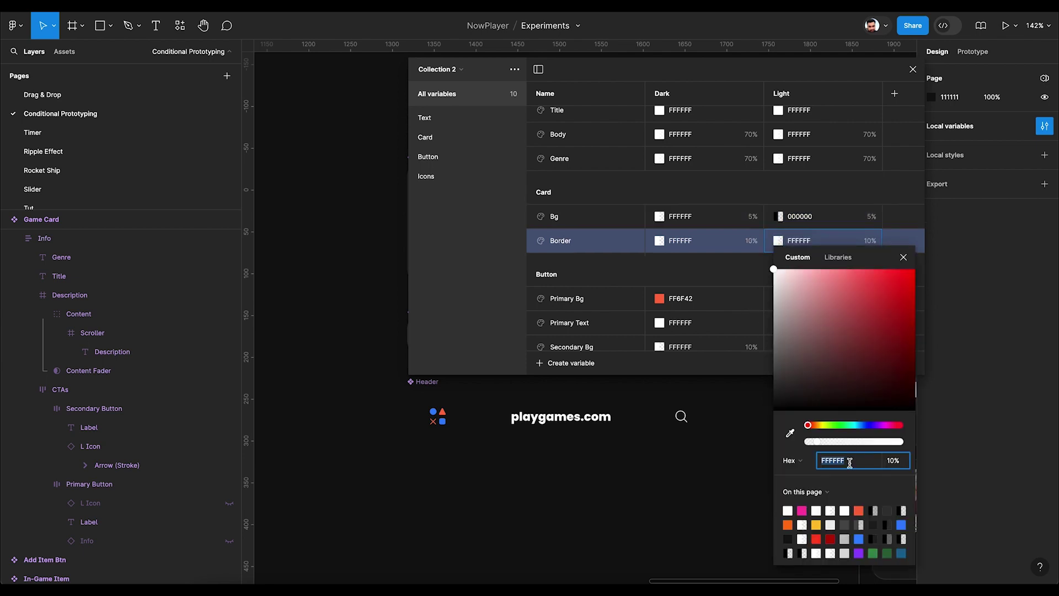
text(0)
key(Return)
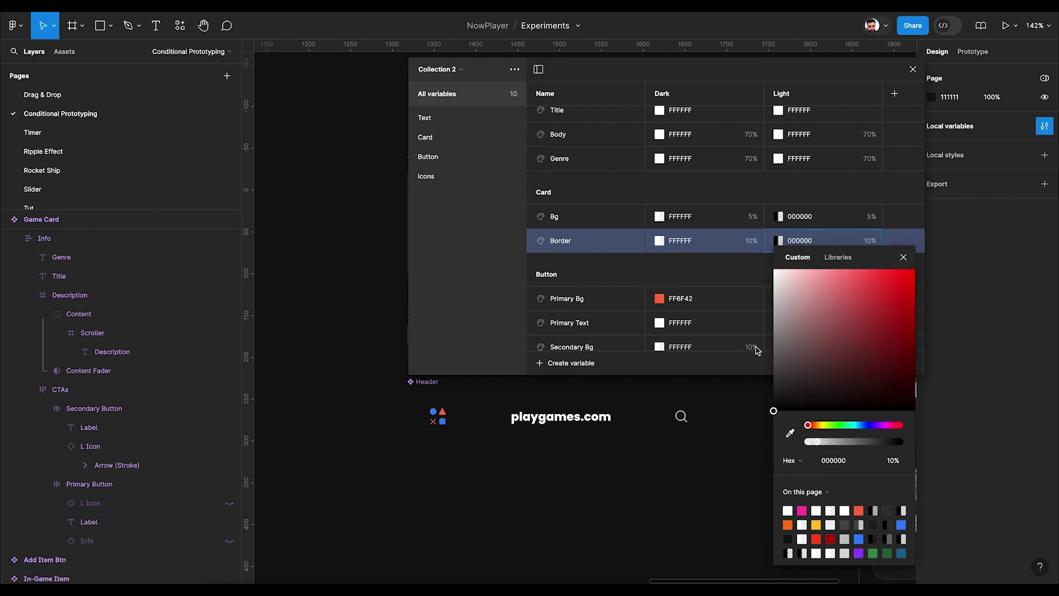
click(764, 282)
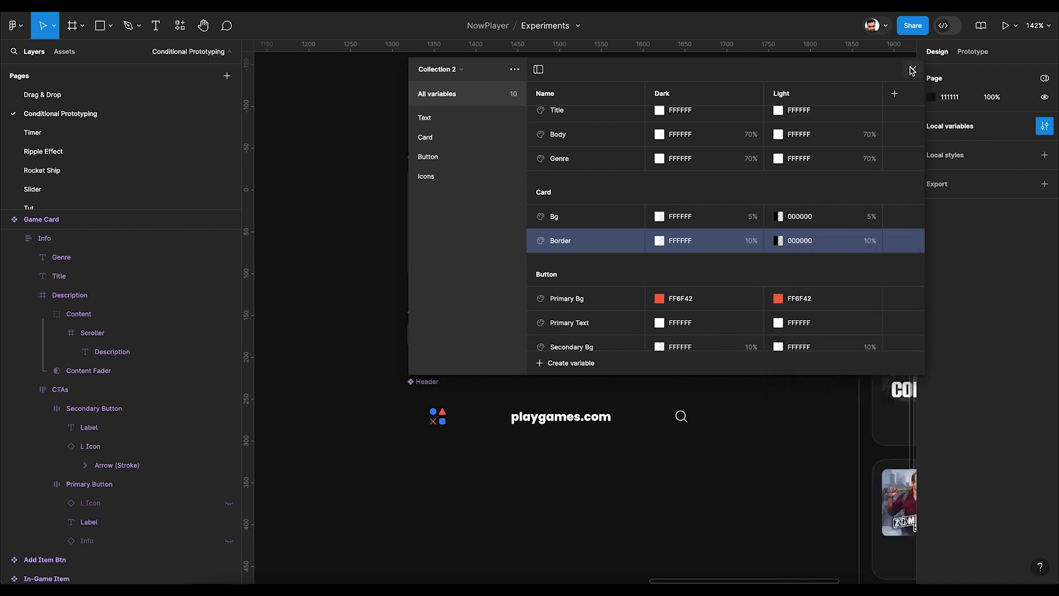
Duplicate the Game Card below and left of the original, then zoom to the copy
click(913, 70)
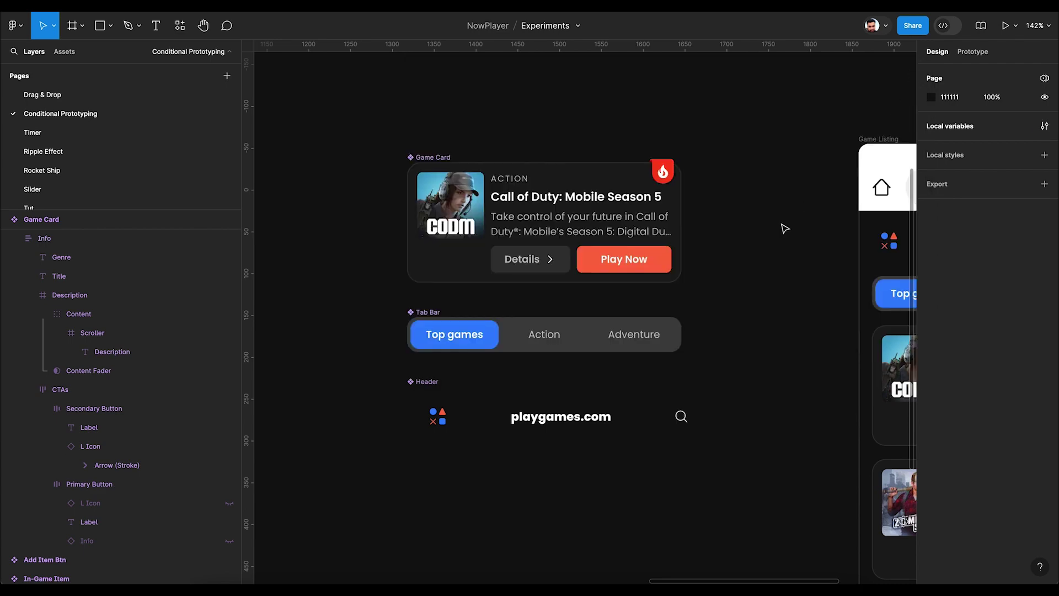
scroll(785, 229, right, 5)
scroll(718, 276, down, 5)
click(599, 165)
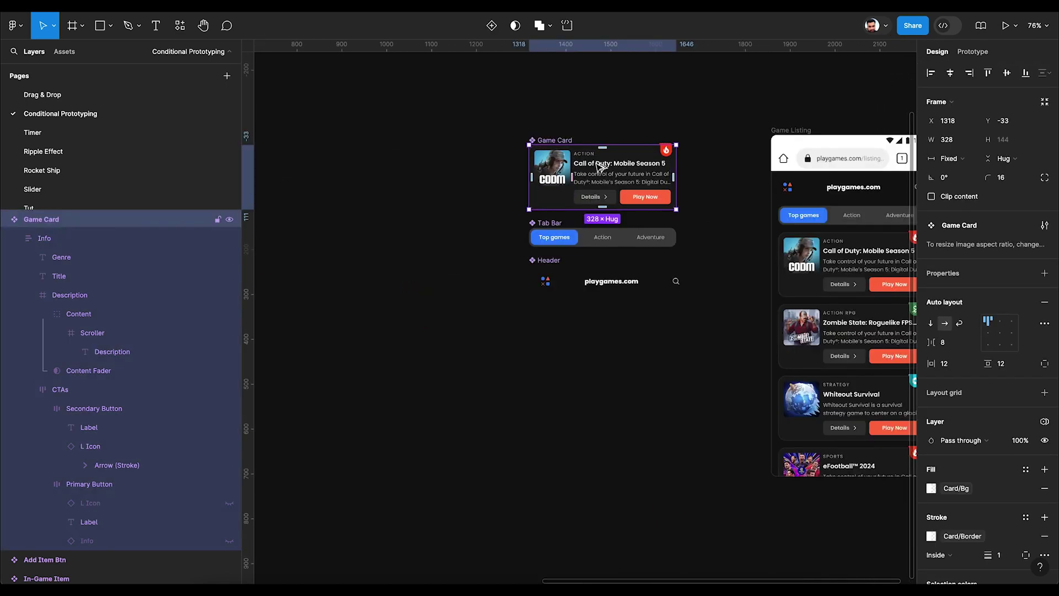
drag(601, 166, 391, 345)
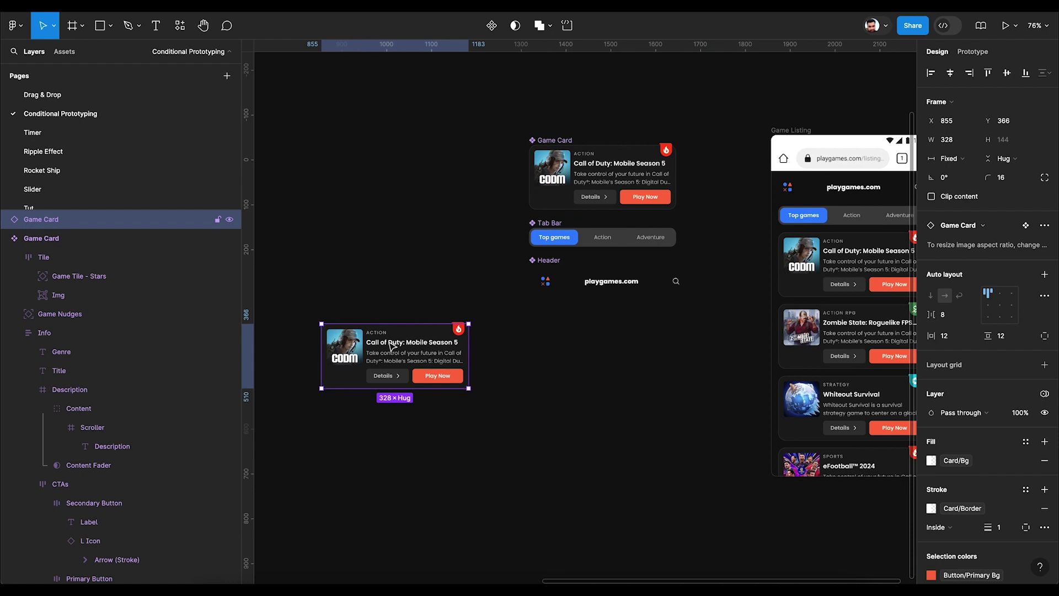
key(shift+2)
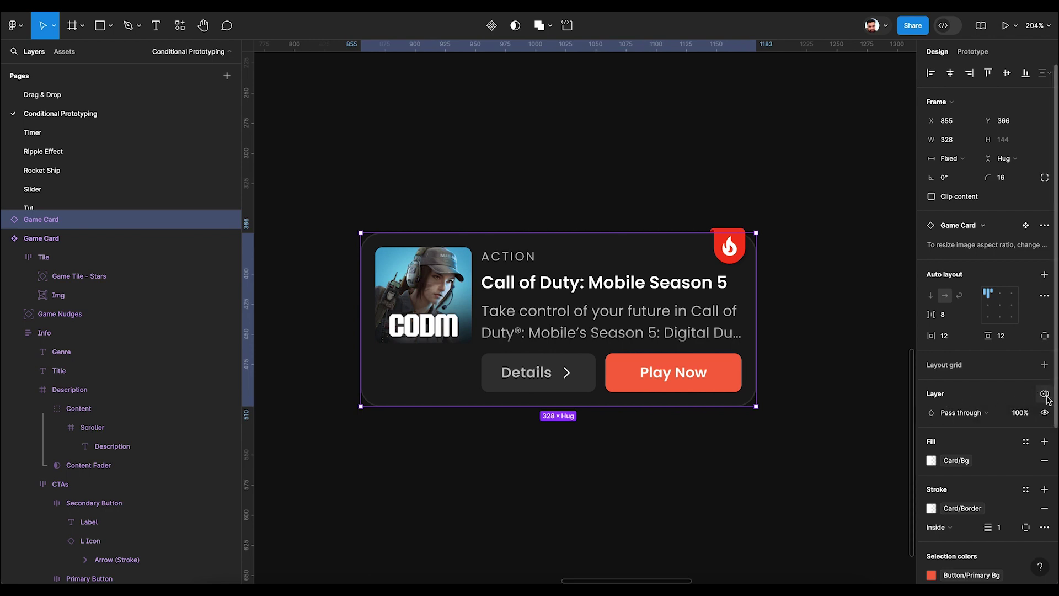
Switch the Game Card copy to Collection 2's Light mode
click(1045, 394)
mouse_move(1006, 473)
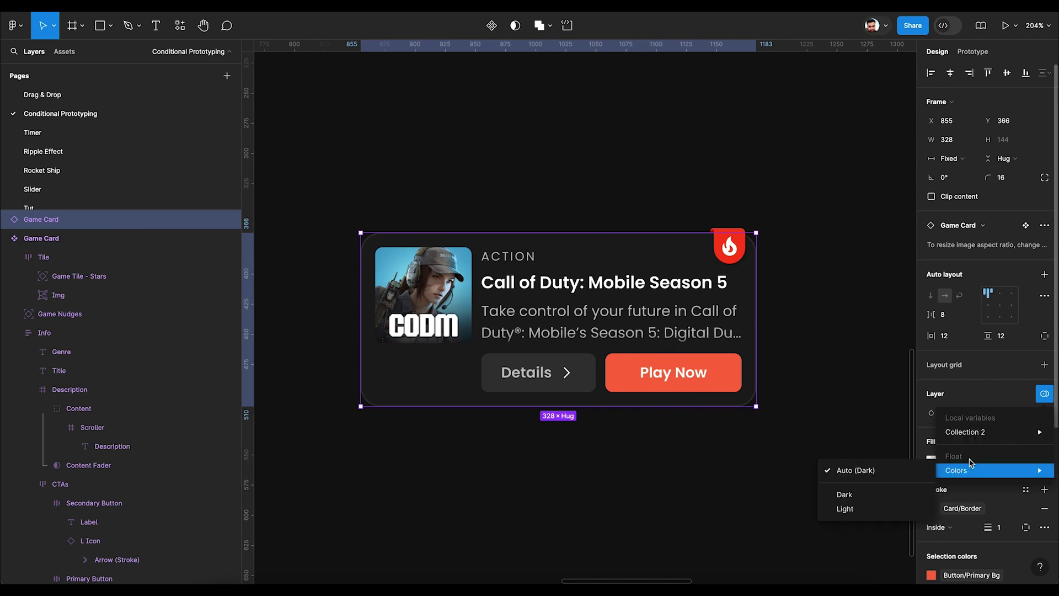
mouse_move(975, 440)
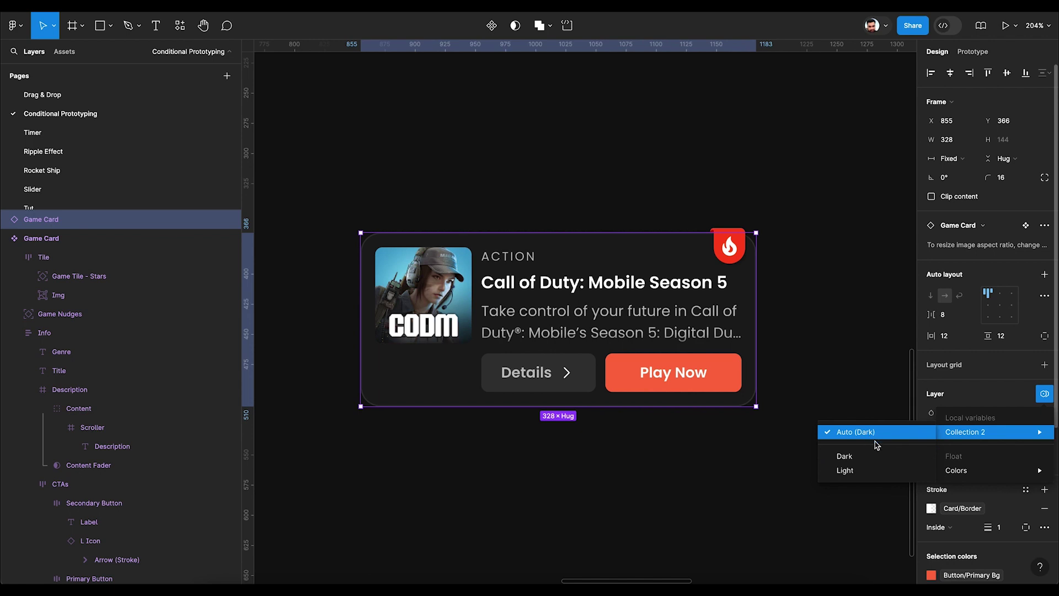
click(870, 472)
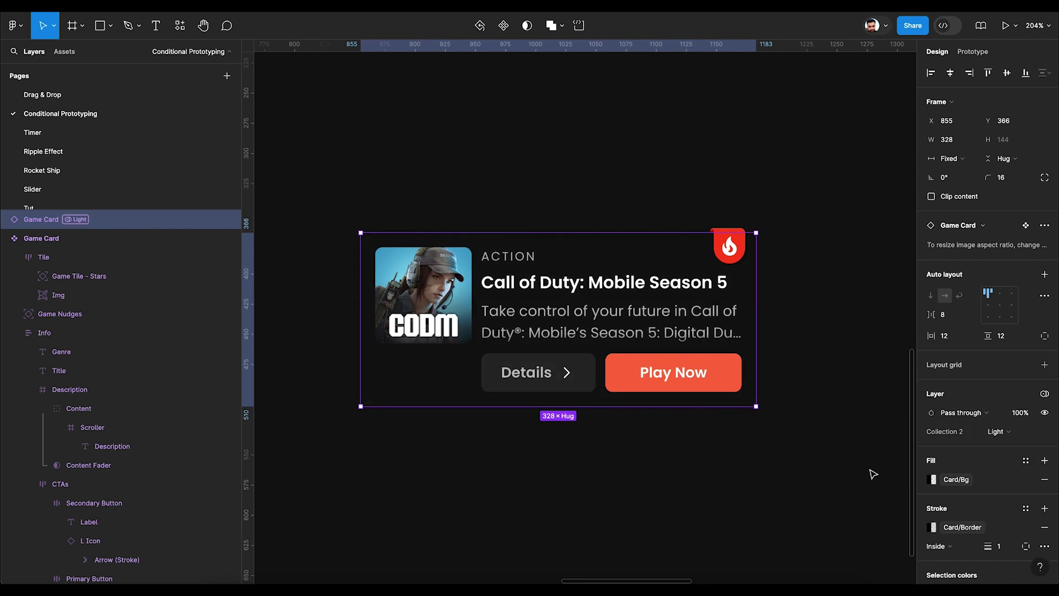
click(831, 406)
click(138, 219)
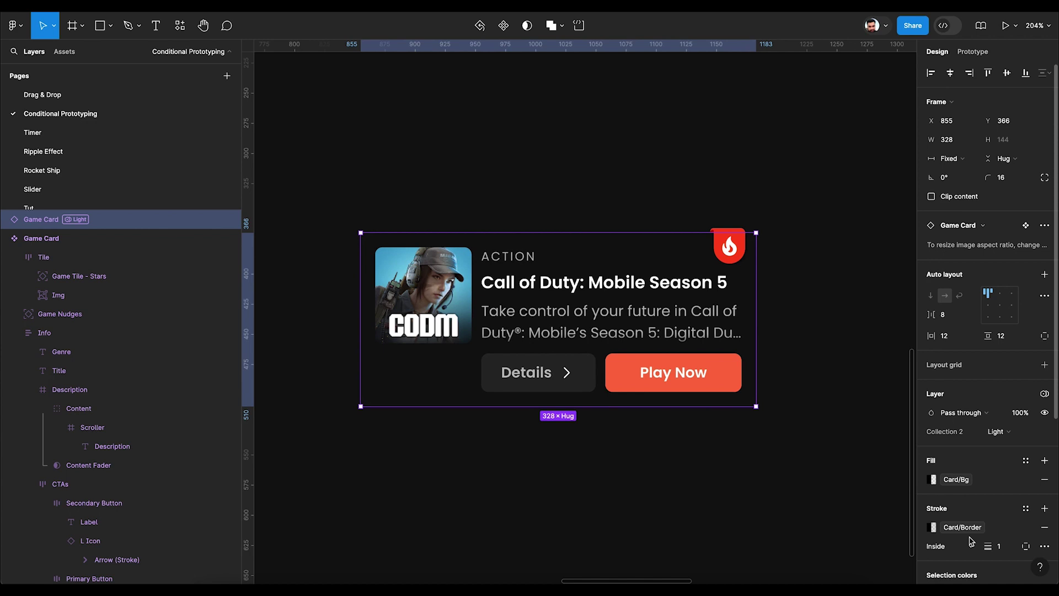
Draw a new frame, Frame 1, around the Light Game Card copy
click(820, 375)
scroll(815, 376, down, 5)
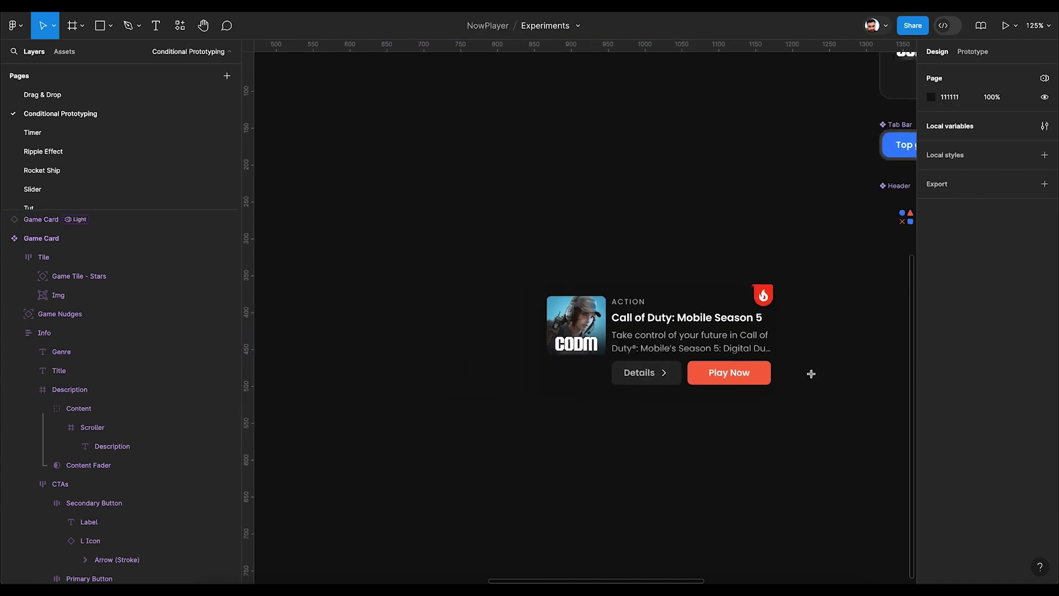
key(f)
mouse_move(509, 243)
mouse_down()
mouse_move(761, 397)
mouse_move(829, 483)
mouse_up()
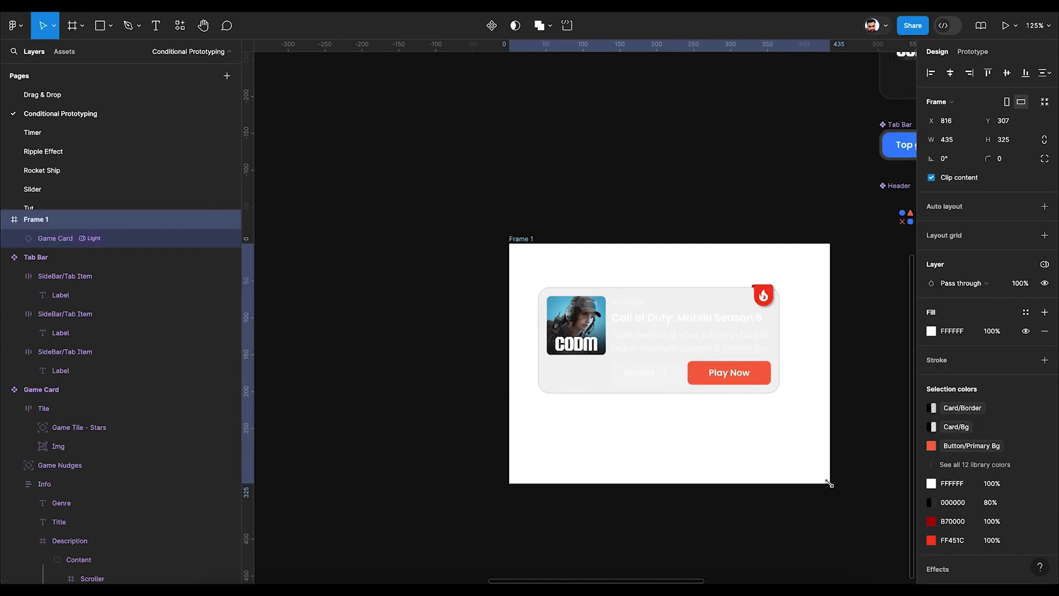
click(994, 337)
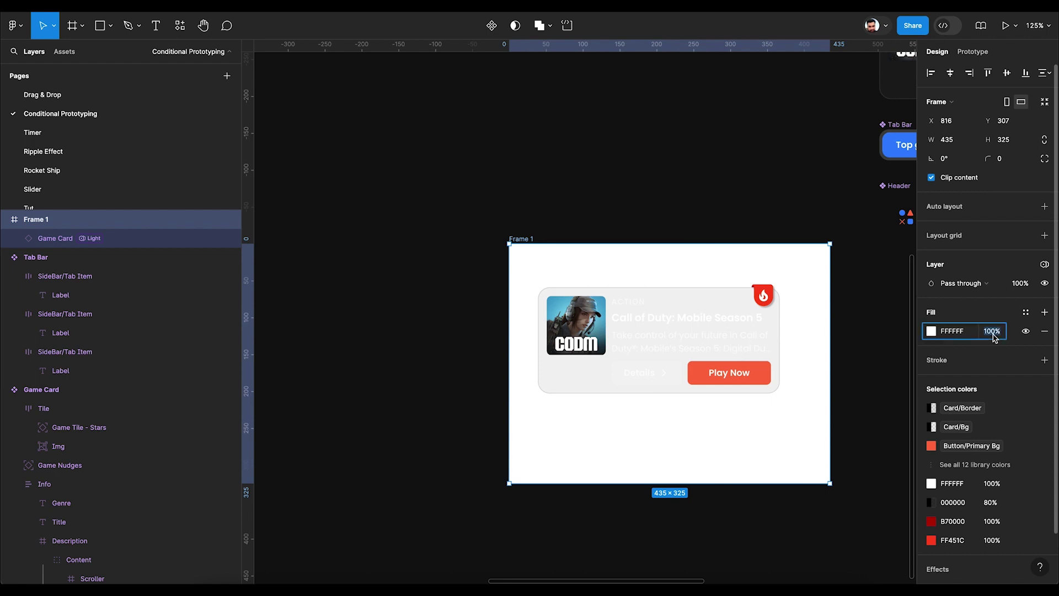
click(863, 359)
Set the Game Card inside Frame 1 back to Collection 2's Dark mode
scroll(863, 359, up, 5)
scroll(865, 358, left, 3)
click(670, 356)
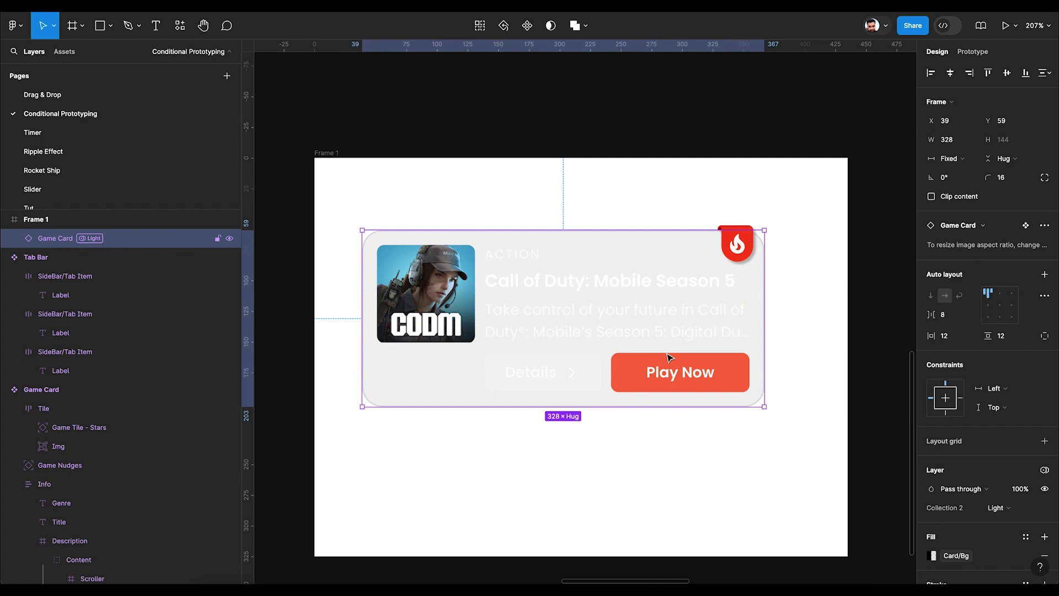
click(1046, 471)
mouse_move(1014, 513)
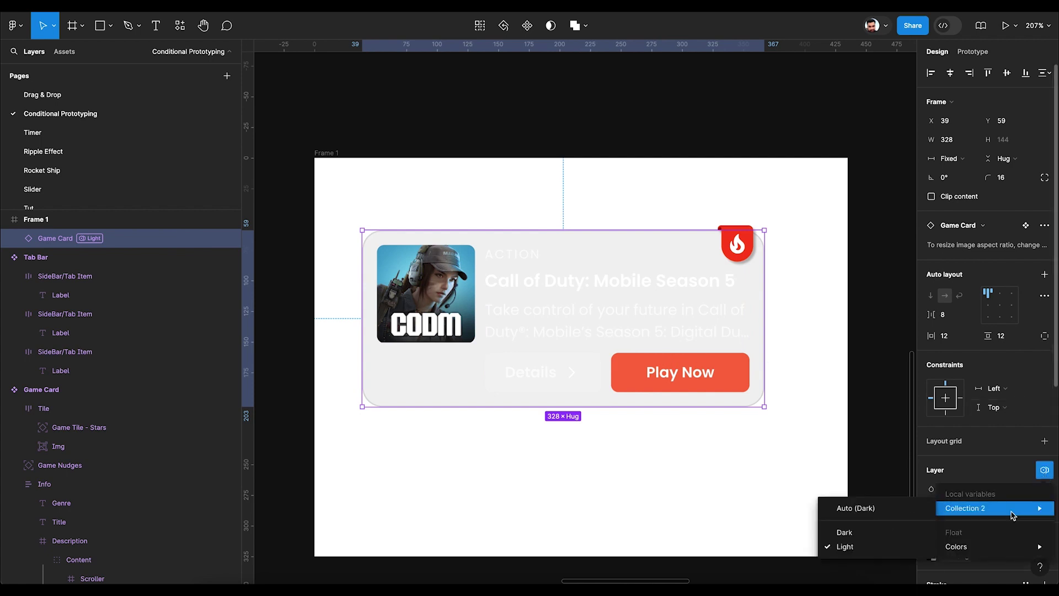
click(891, 533)
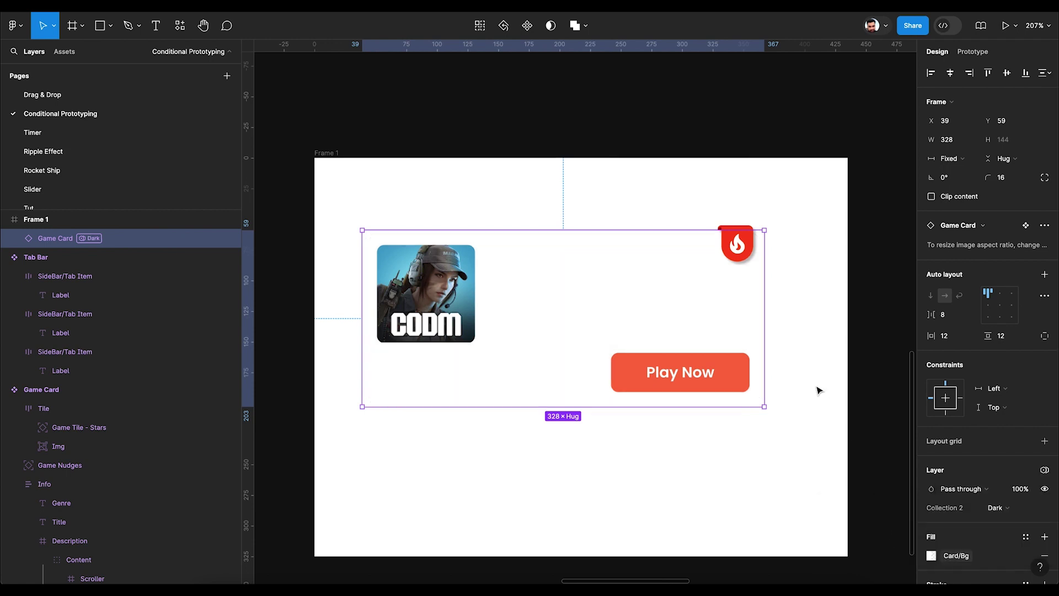
Give Frame 1 a 111111 fill, then delete Frame 1
click(331, 154)
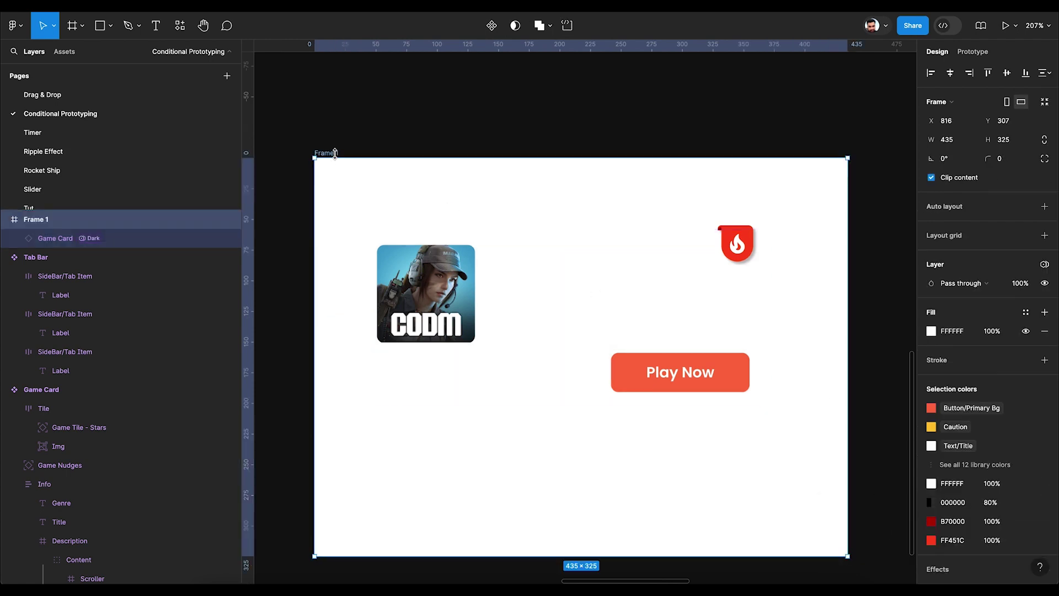
click(958, 332)
text(111111)
key(Return)
scroll(445, 162, down, 3)
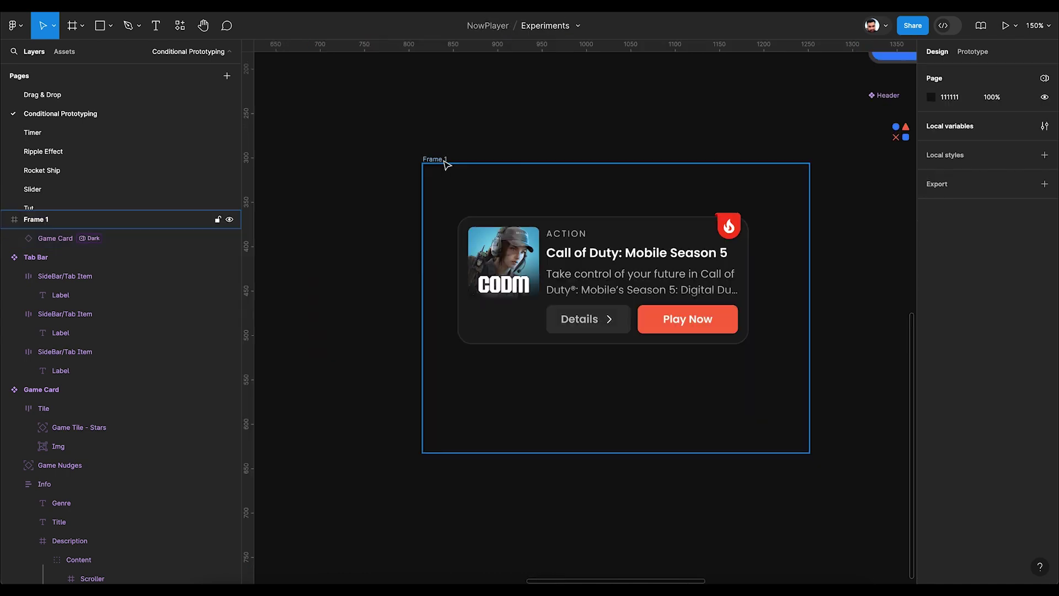
click(443, 160)
key(Delete)
scroll(445, 165, up, 10)
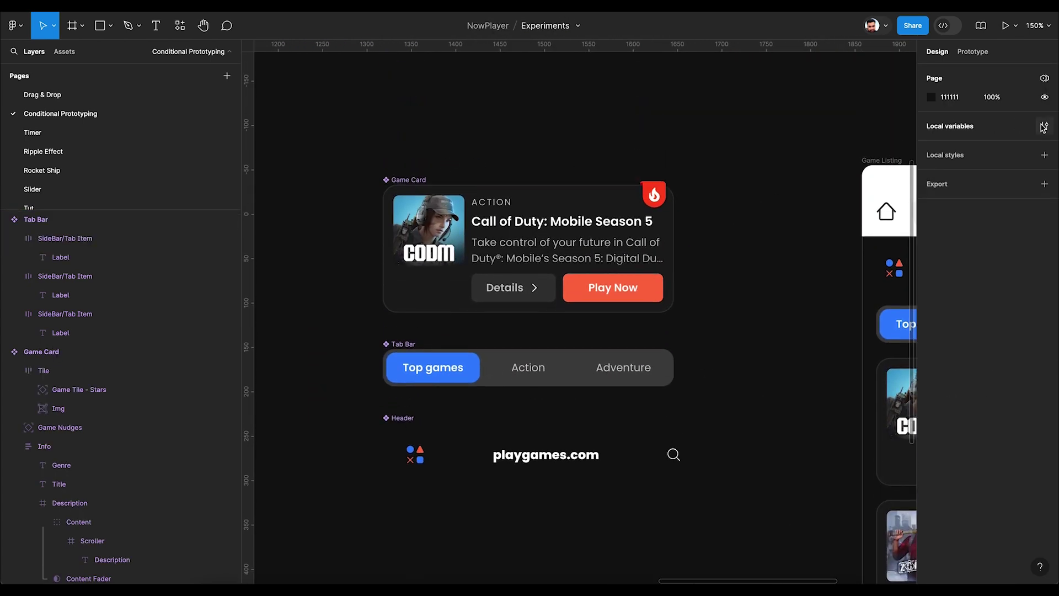
Create a new colour variable named Page Bg in Local variables
click(1044, 126)
scroll(682, 260, down, 3)
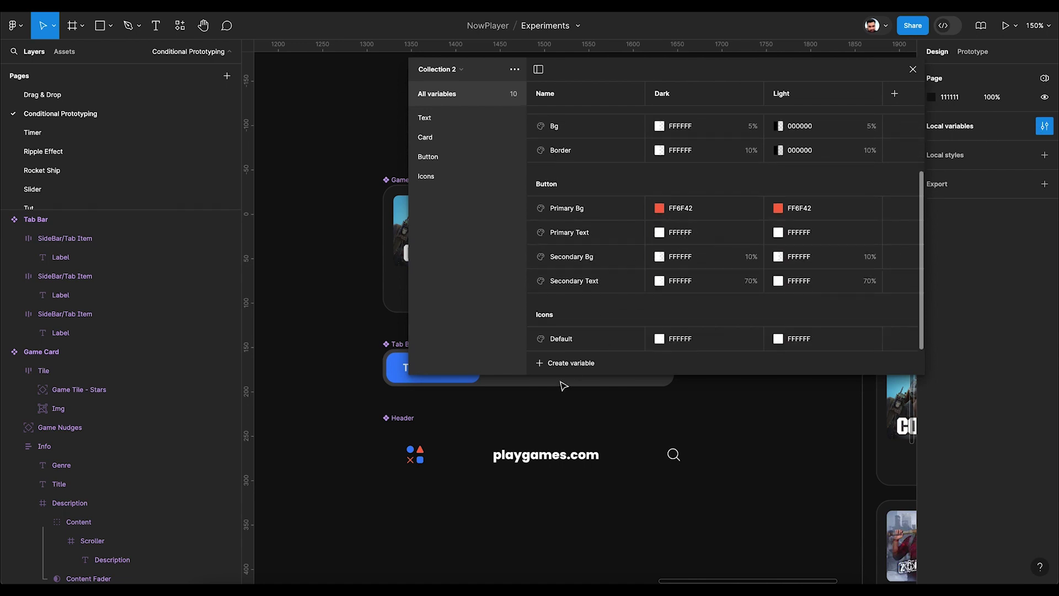
click(571, 363)
click(557, 387)
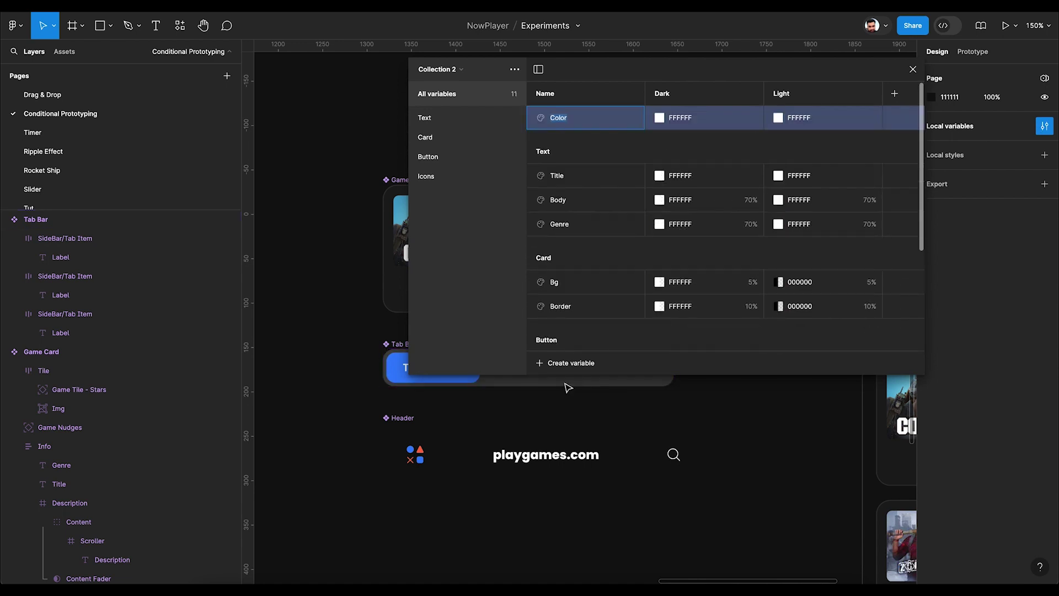
text(Page)
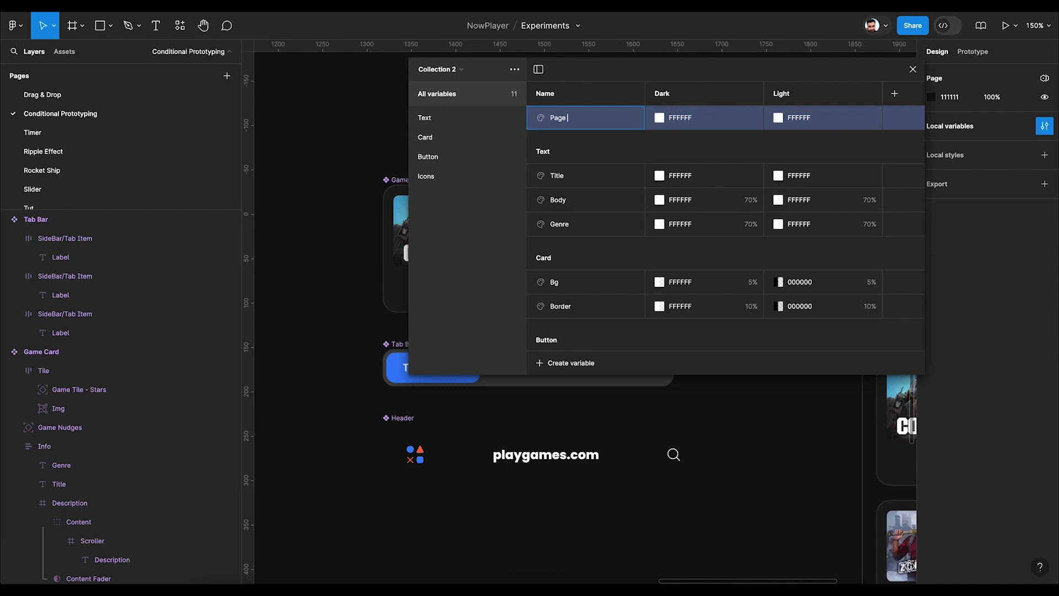
text( Bg)
key(Return)
Set Page Bg's Dark value to 111111, leaving its Light value at FFFFFF
click(677, 120)
text(111111)
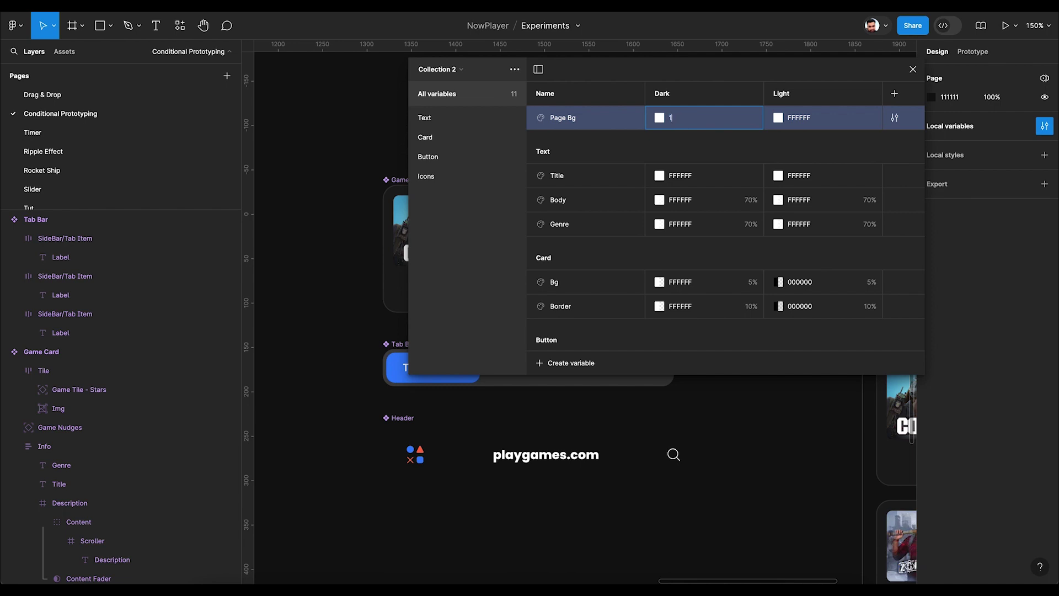
key(Tab)
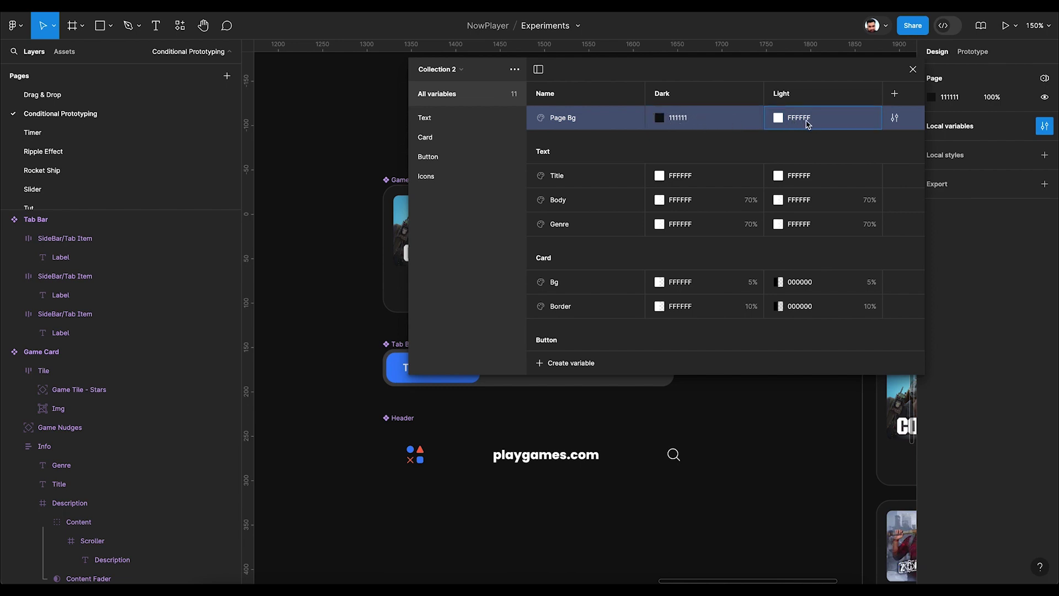
key(Escape)
scroll(818, 154, down, 1)
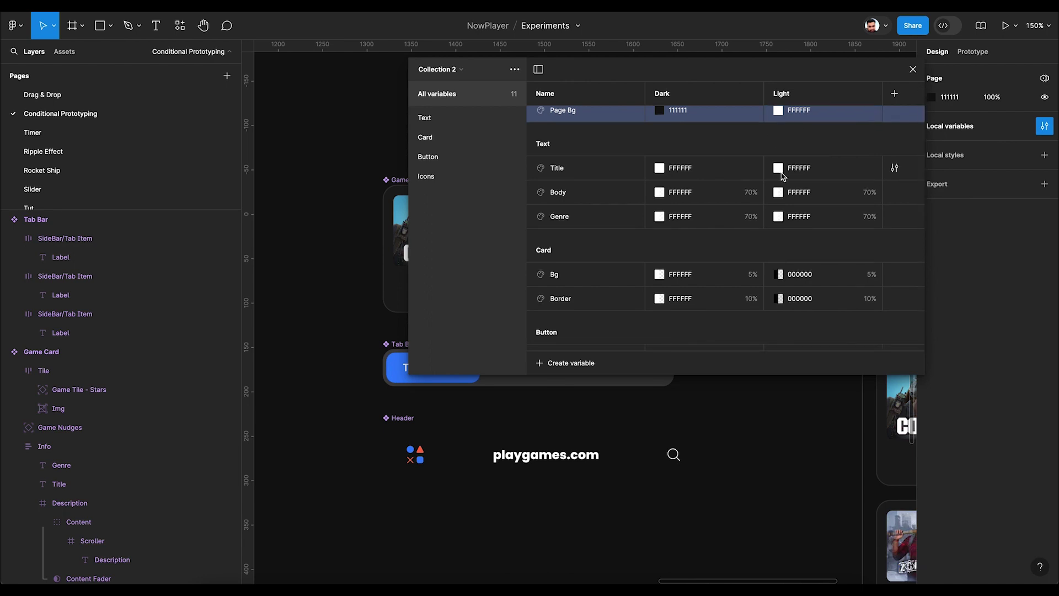
scroll(782, 176, up, 1)
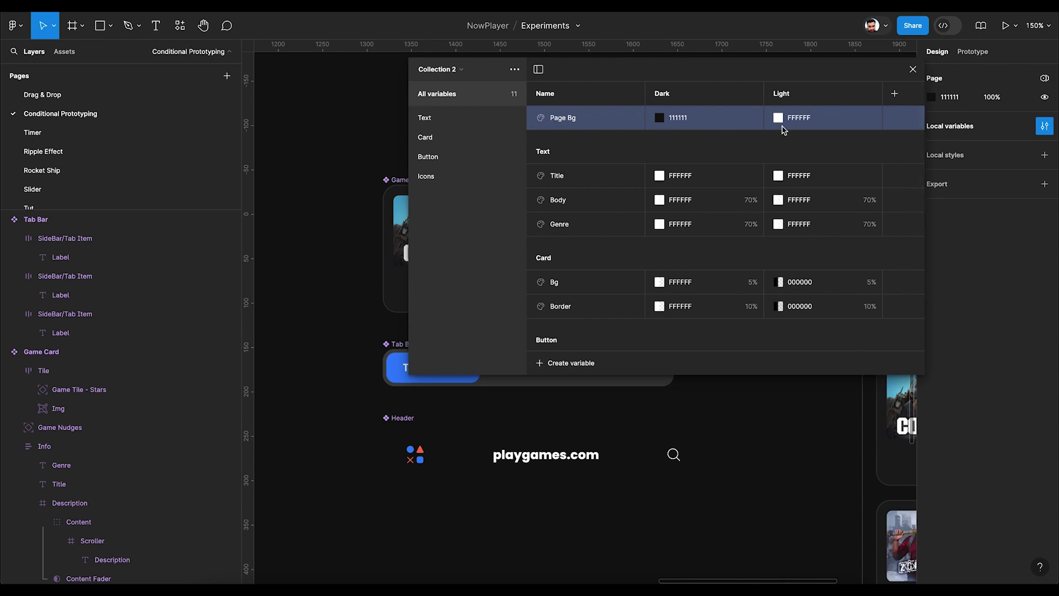
Set Title's Light value to 111111
click(778, 176)
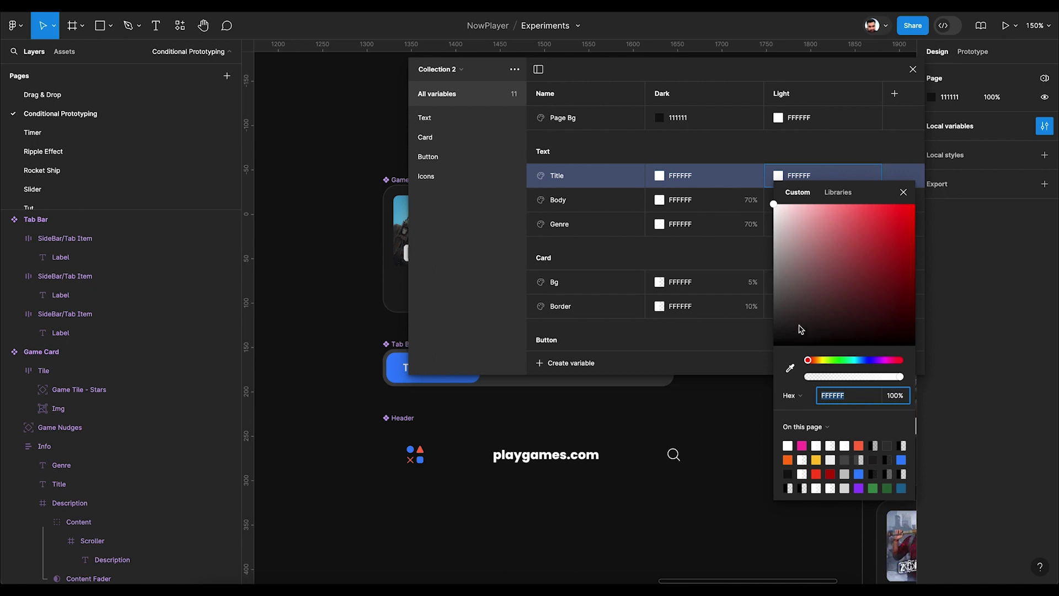
drag(785, 328, 774, 330)
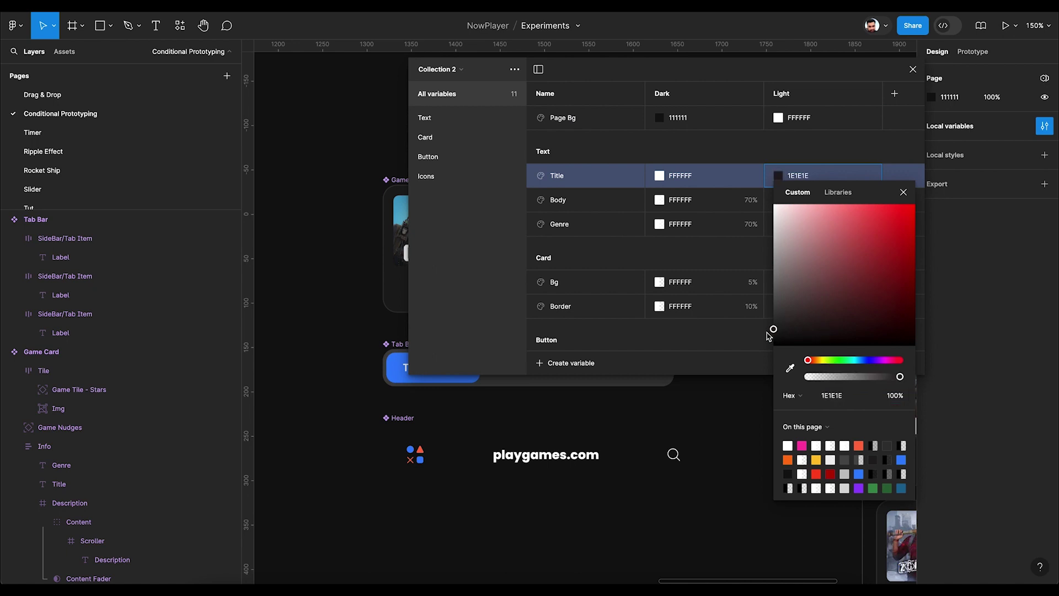
click(836, 397)
text(11)
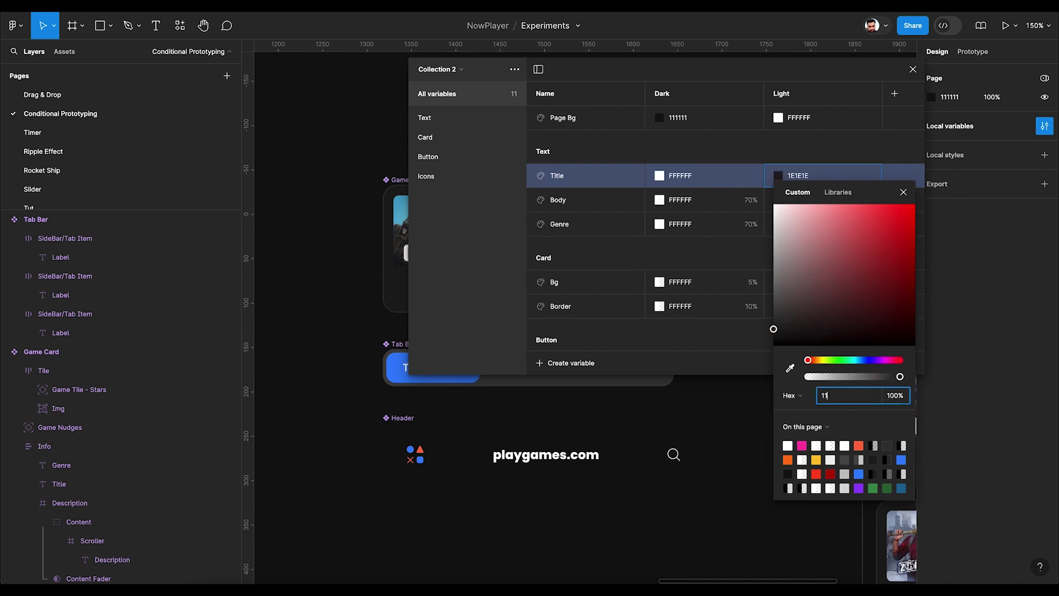
text(1111)
key(Return)
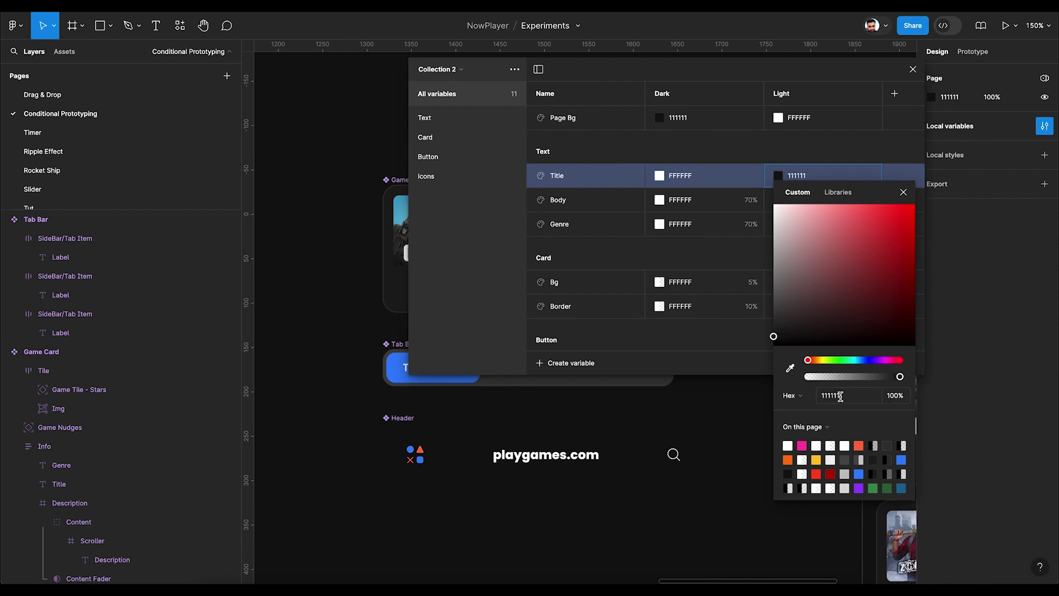
click(801, 180)
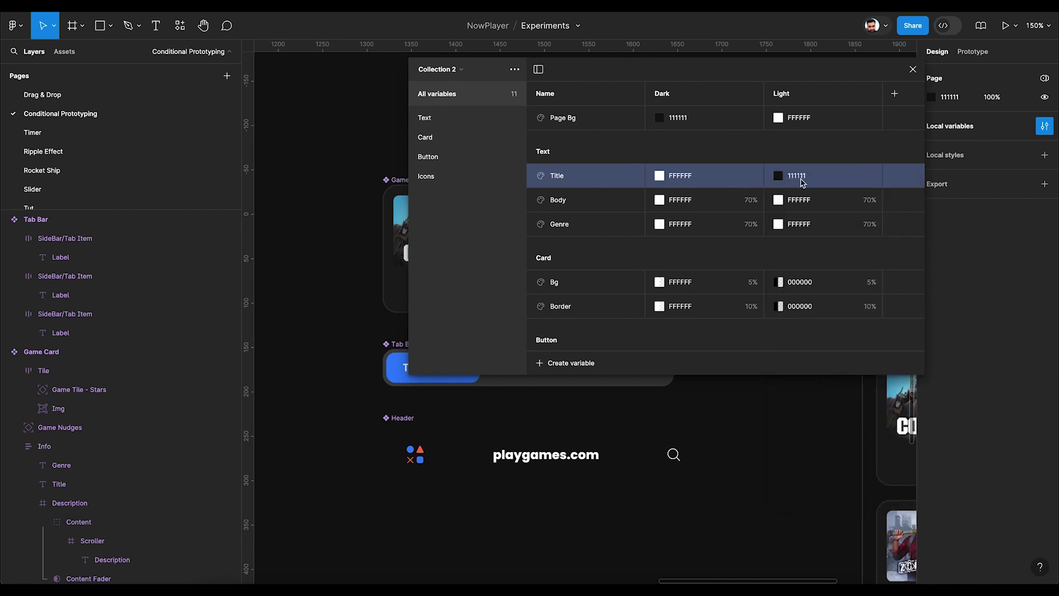
Set the Body and Genre Light values to 111111
click(778, 199)
text(111111)
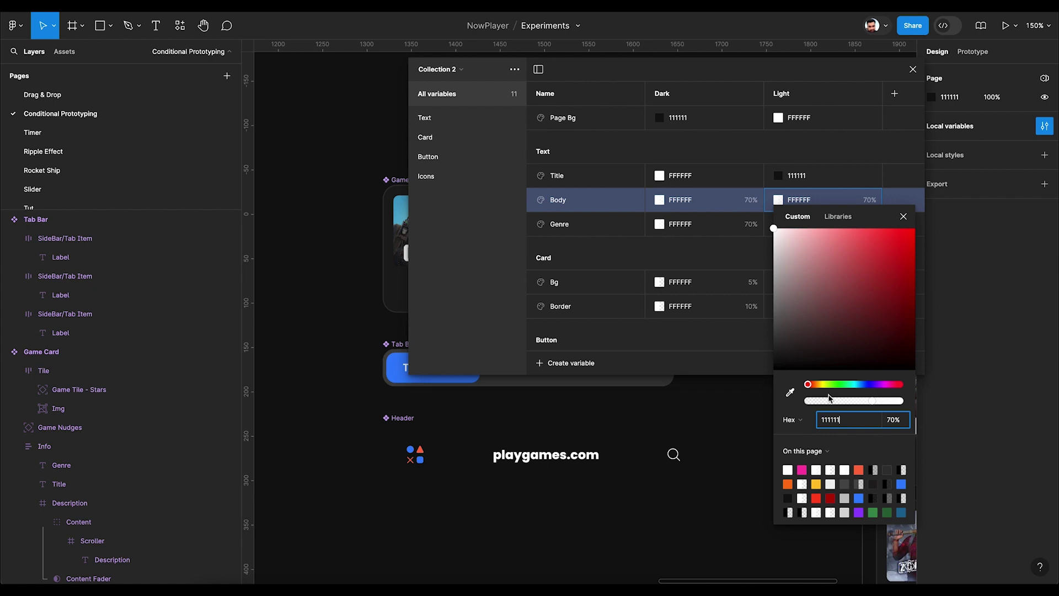
key(Tab)
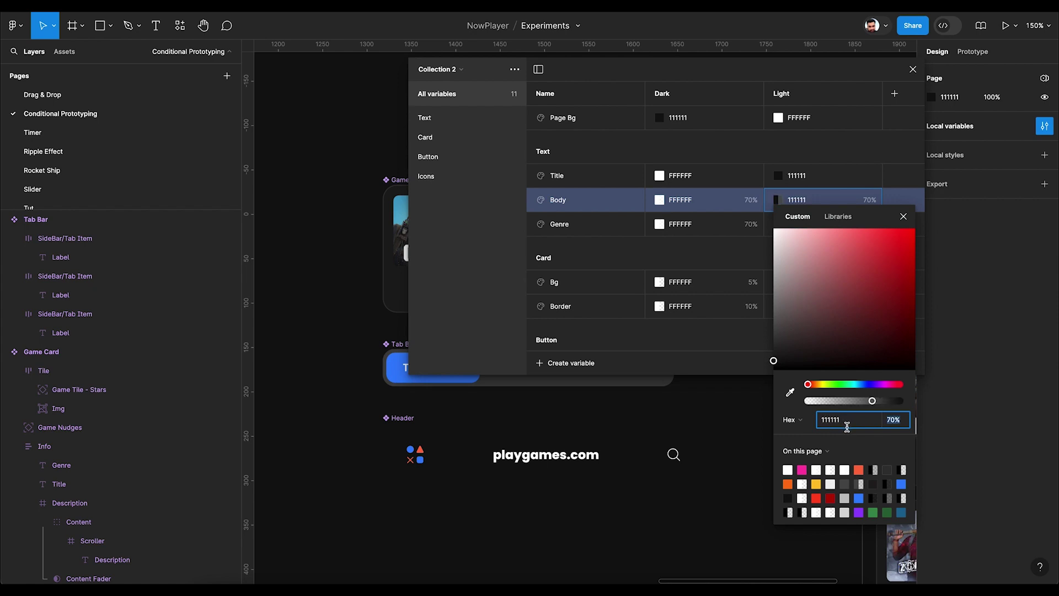
click(858, 164)
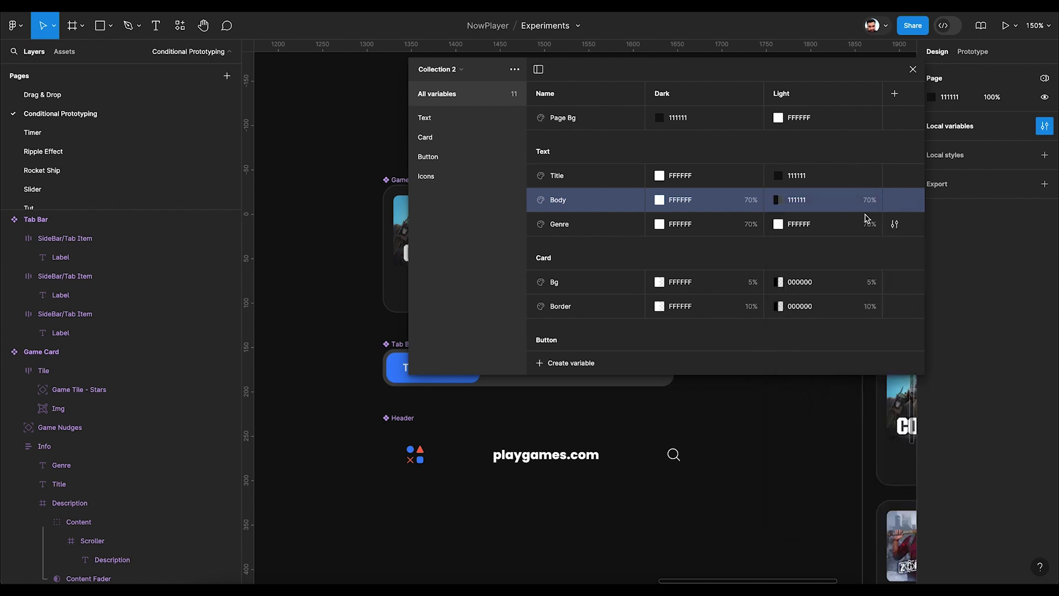
click(779, 225)
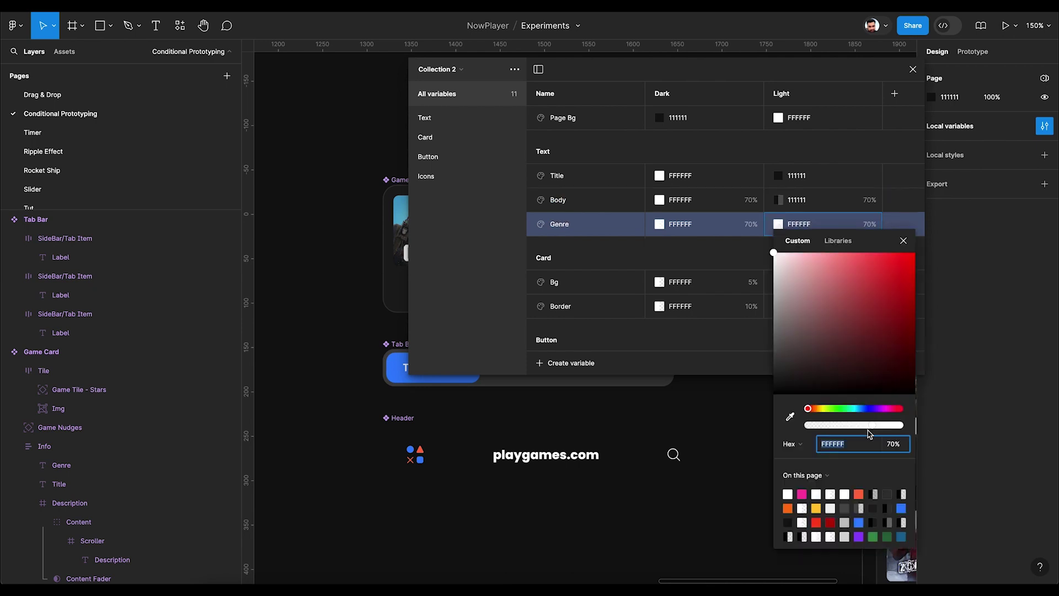
text(111111)
key(Return)
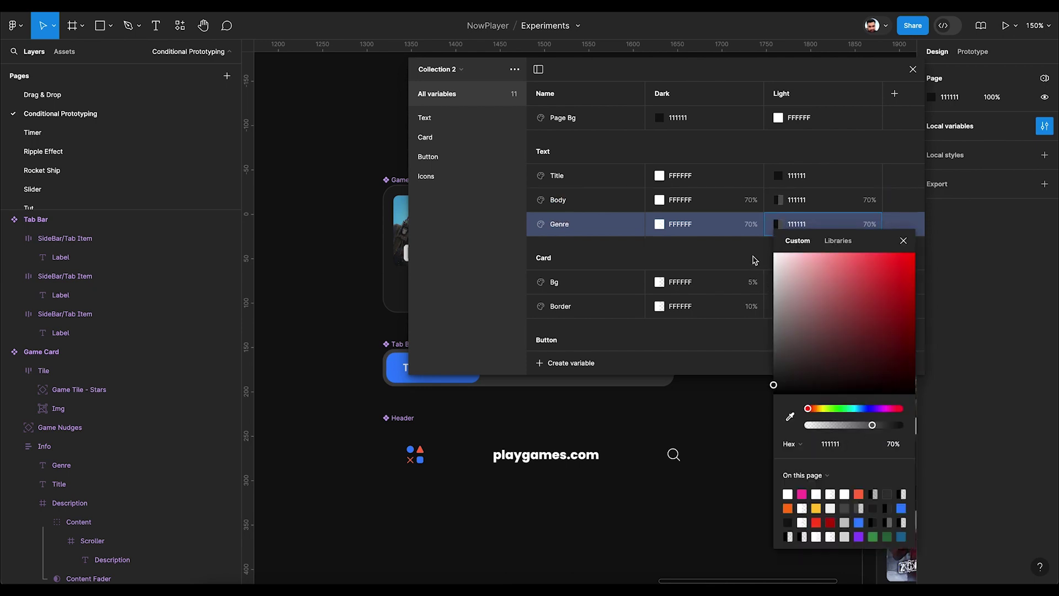
click(755, 261)
Set the Card Bg and Card Border Light values to 111111
scroll(753, 259, down, 5)
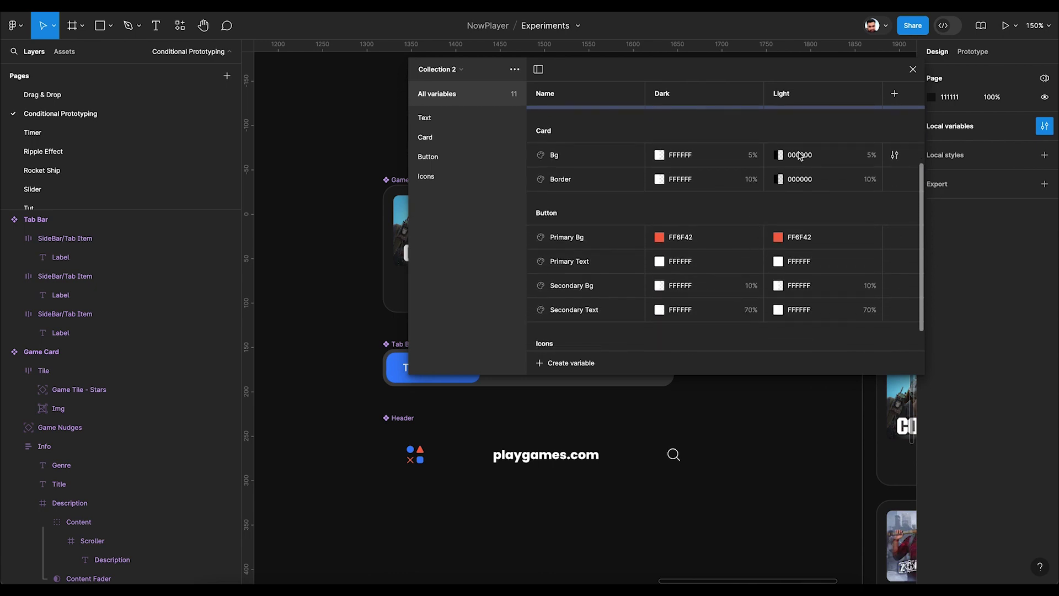
double_click(799, 155)
text(111111)
double_click(800, 182)
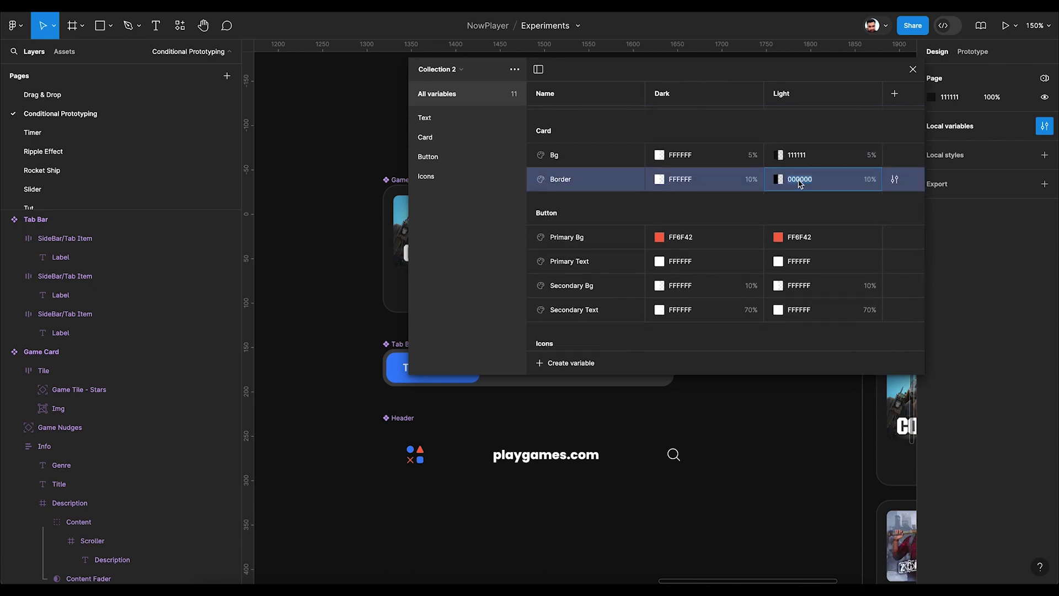
text(111111)
Paste 111111 into the Secondary Bg, Secondary Text and Icons Default Light values
scroll(804, 230, down, 2)
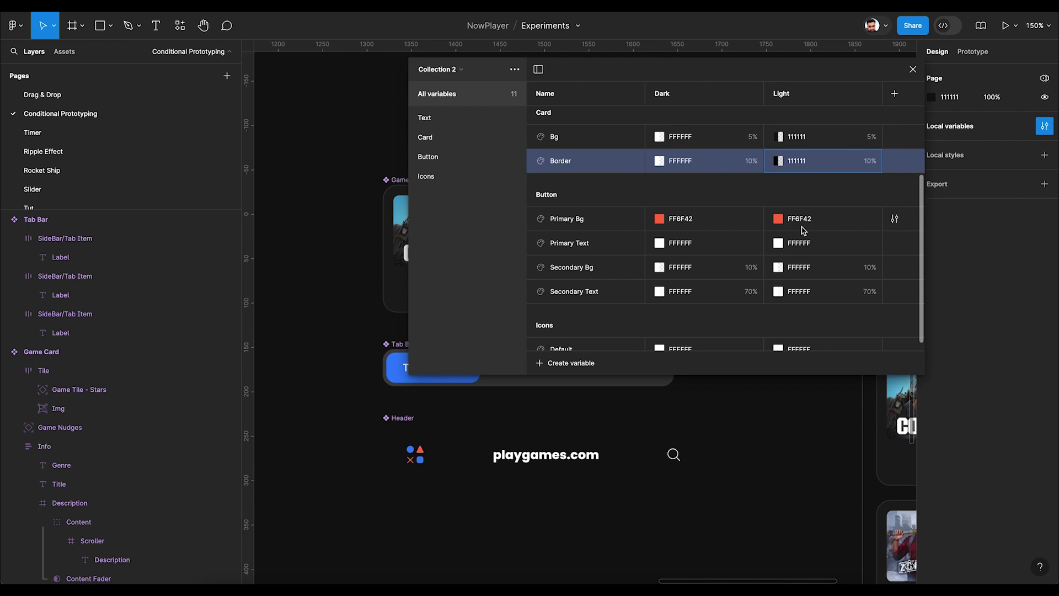
scroll(803, 230, down, 1)
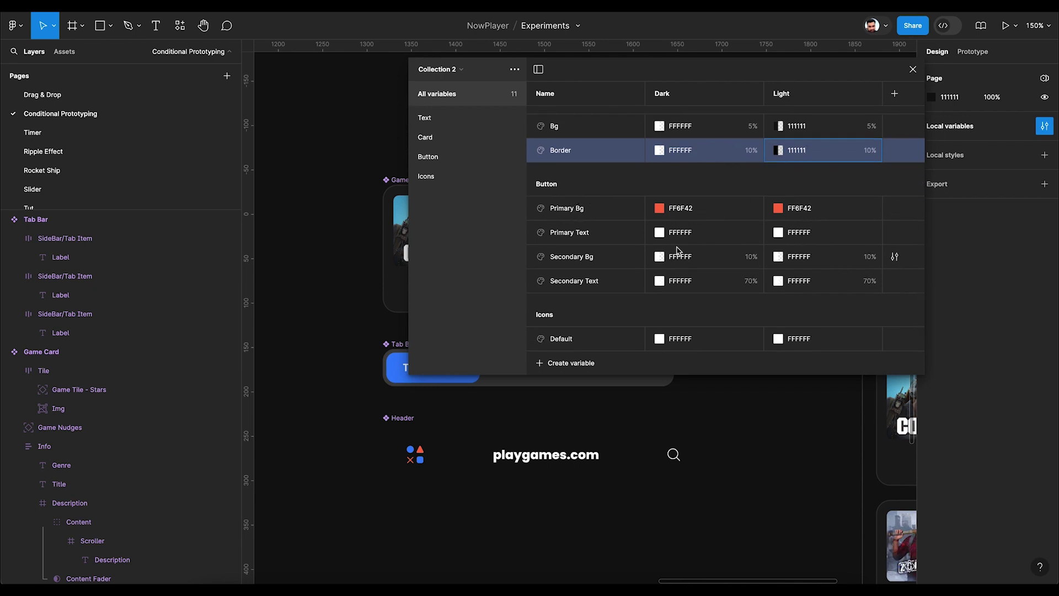
click(801, 260)
key(ctrl+v)
click(802, 280)
key(ctrl+v)
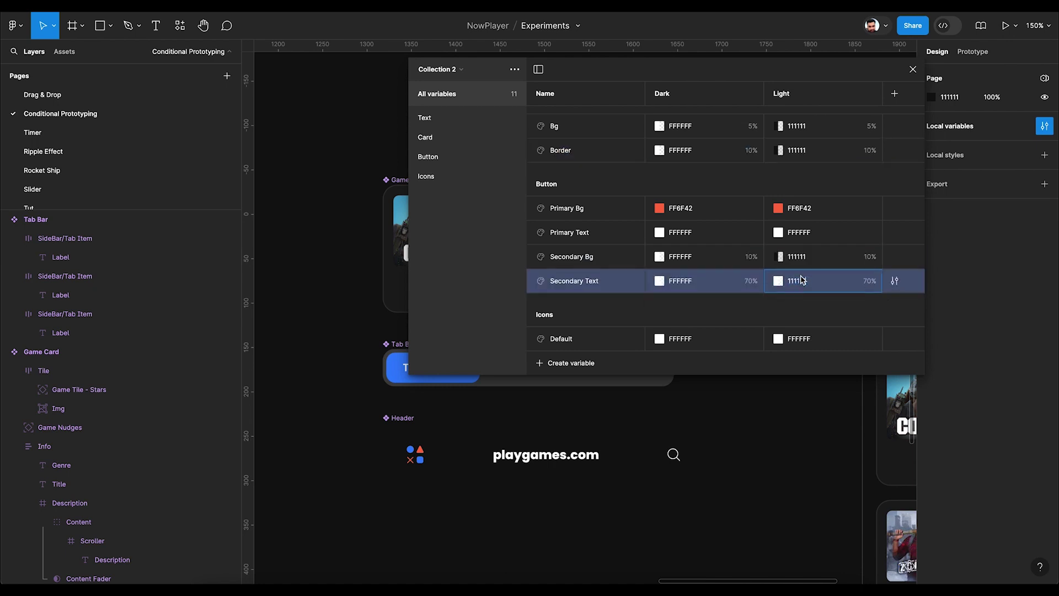
click(801, 339)
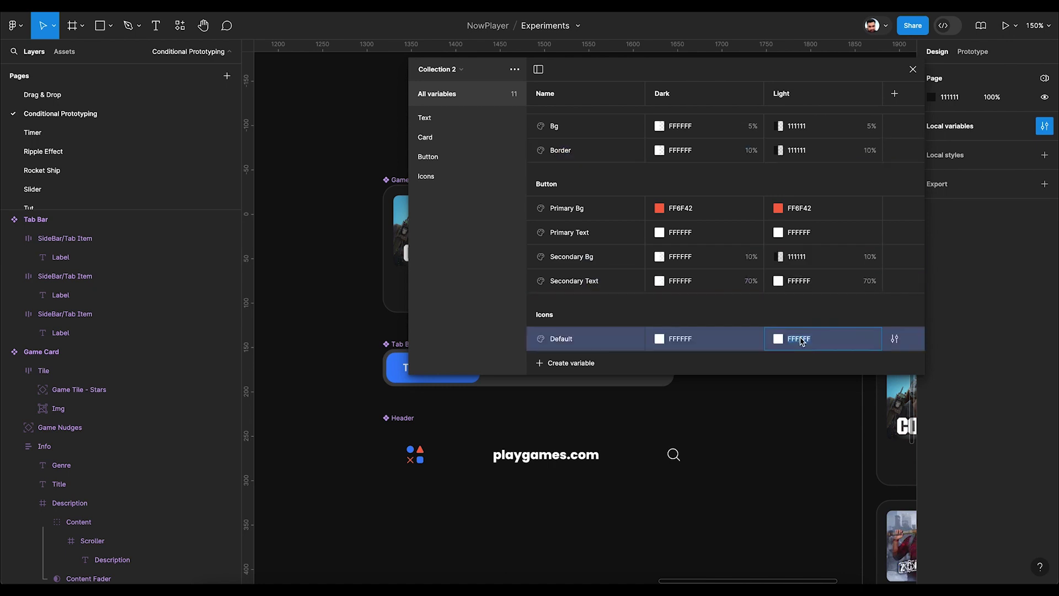
text(111111)
key(Return)
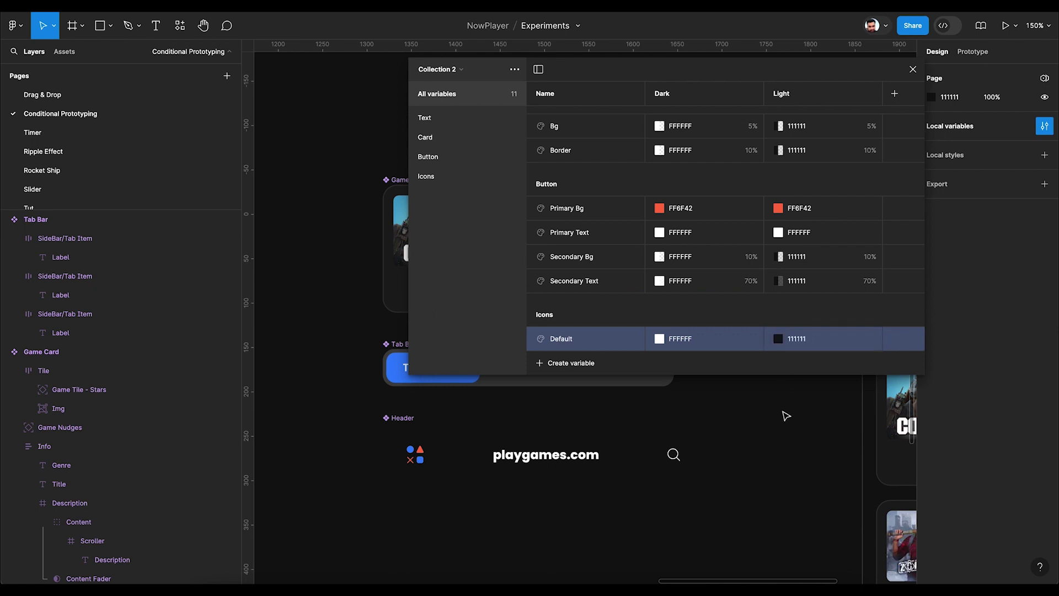
Close the variables table and select the top game card in the listing
click(913, 69)
scroll(804, 212, right, 10)
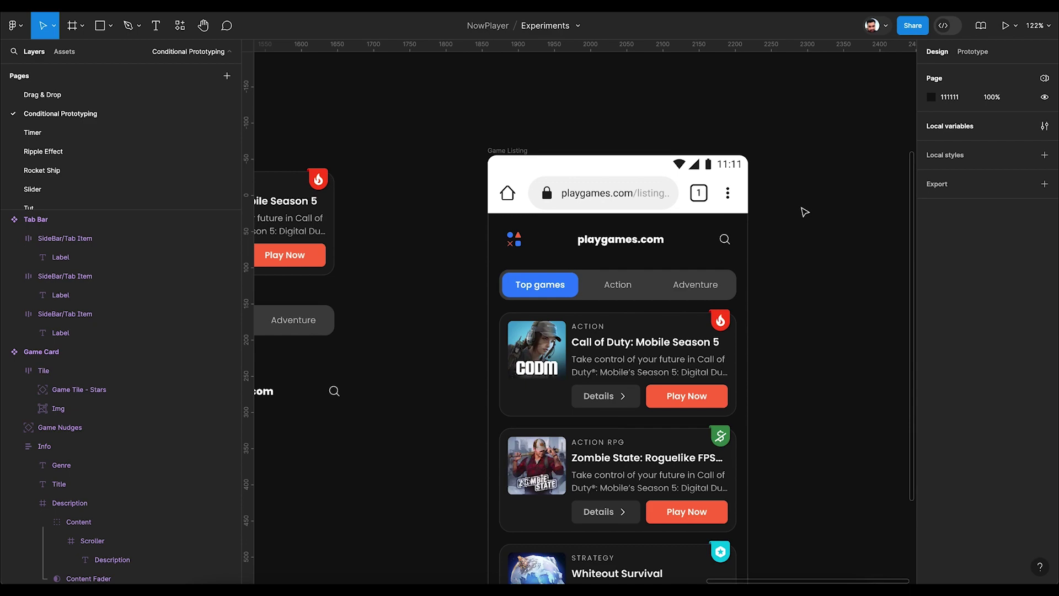
scroll(804, 211, down, 5)
scroll(804, 210, down, 5)
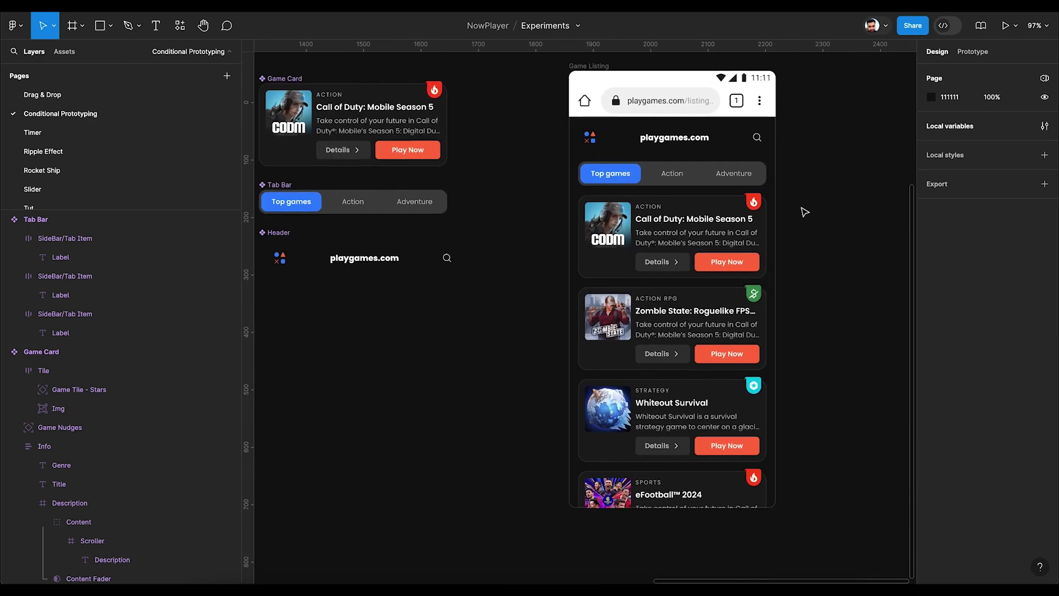
scroll(784, 214, left, 3)
scroll(783, 214, up, 1)
double_click(749, 226)
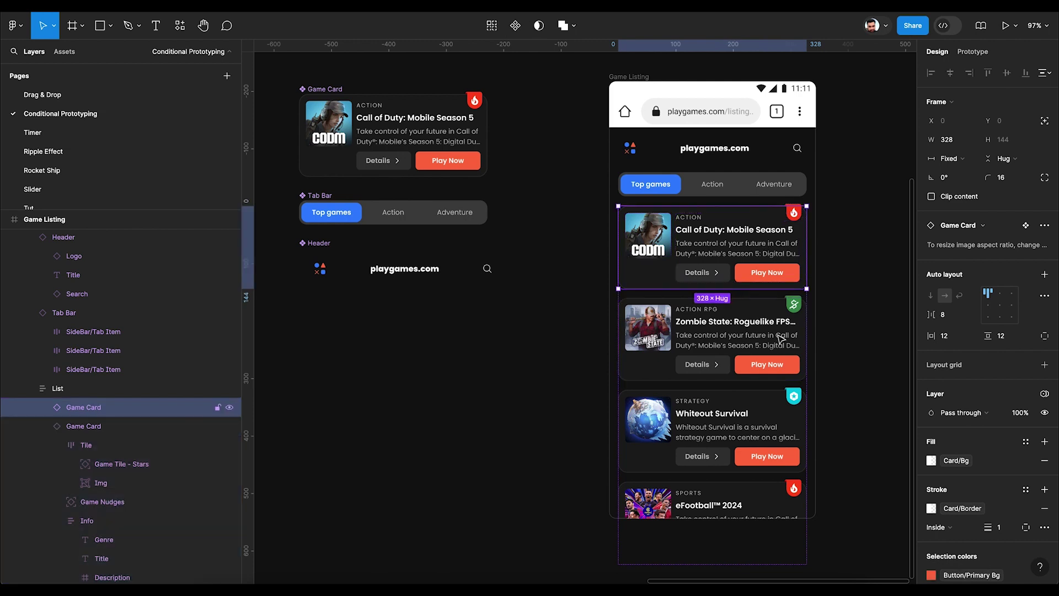
Switch that card to Light mode, then select the listing's Body frame
click(1045, 394)
mouse_move(1018, 436)
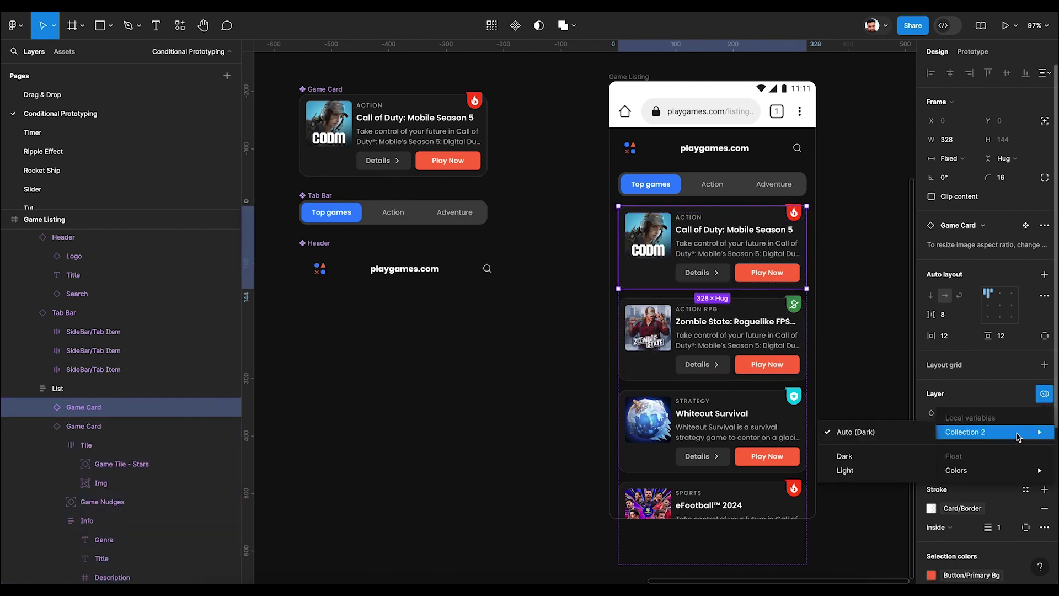
click(859, 471)
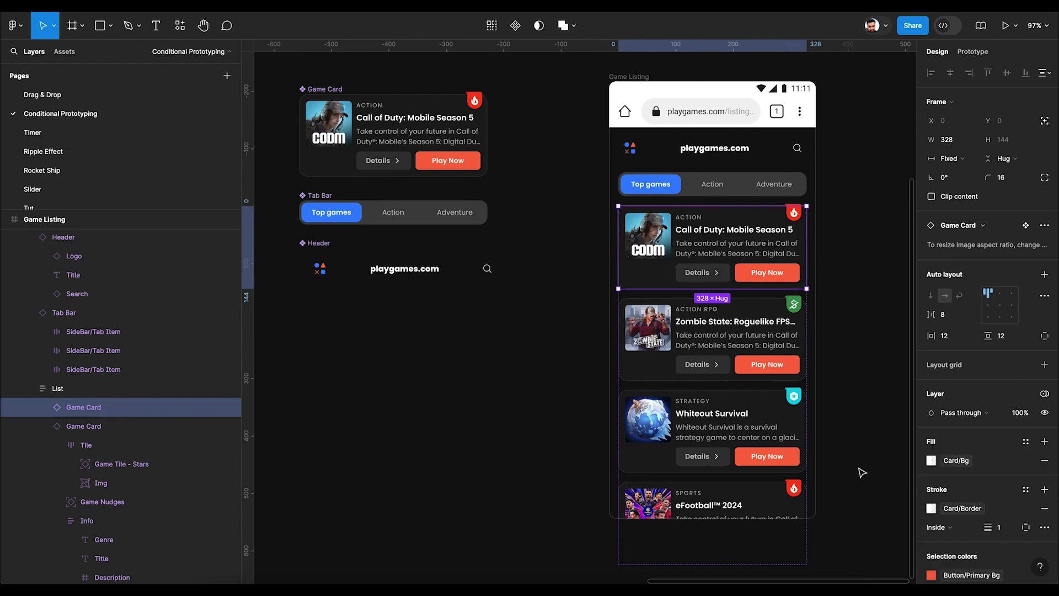
click(866, 318)
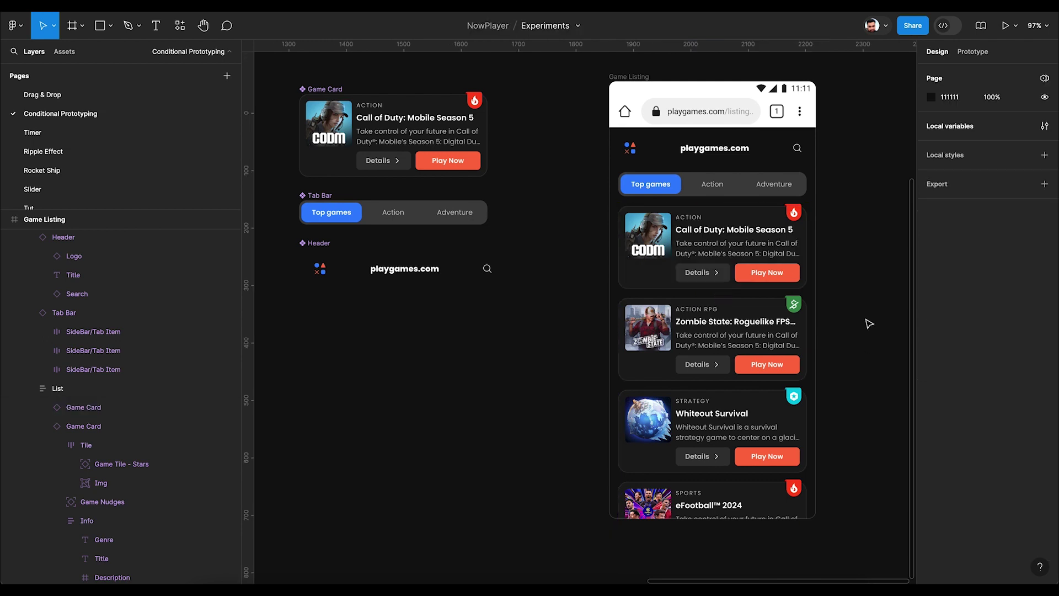
click(772, 292)
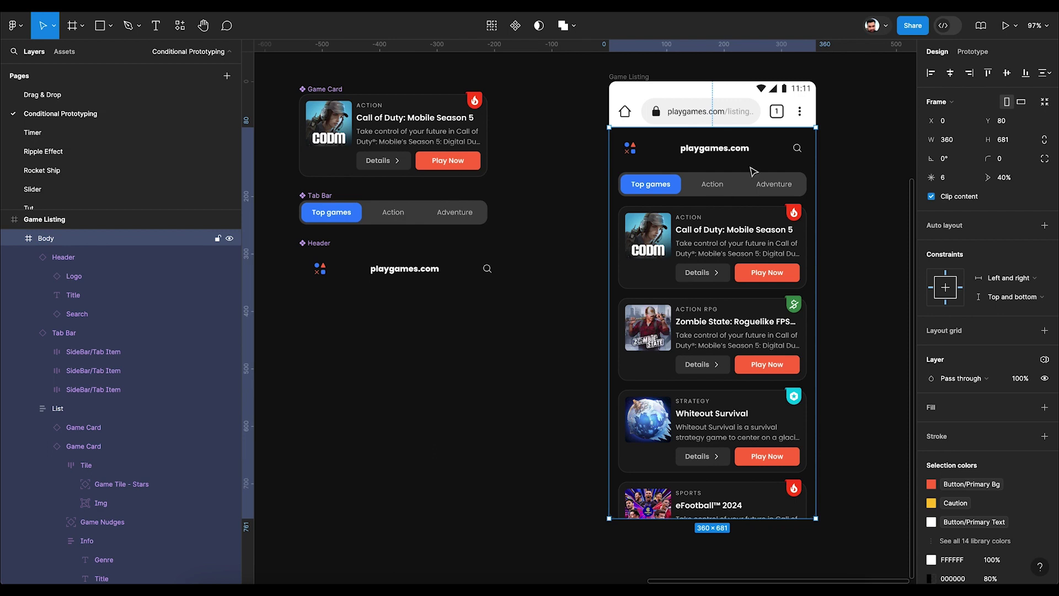
Add a fill to the Body frame bound to the Page Bg variable
click(1045, 361)
mouse_move(1014, 401)
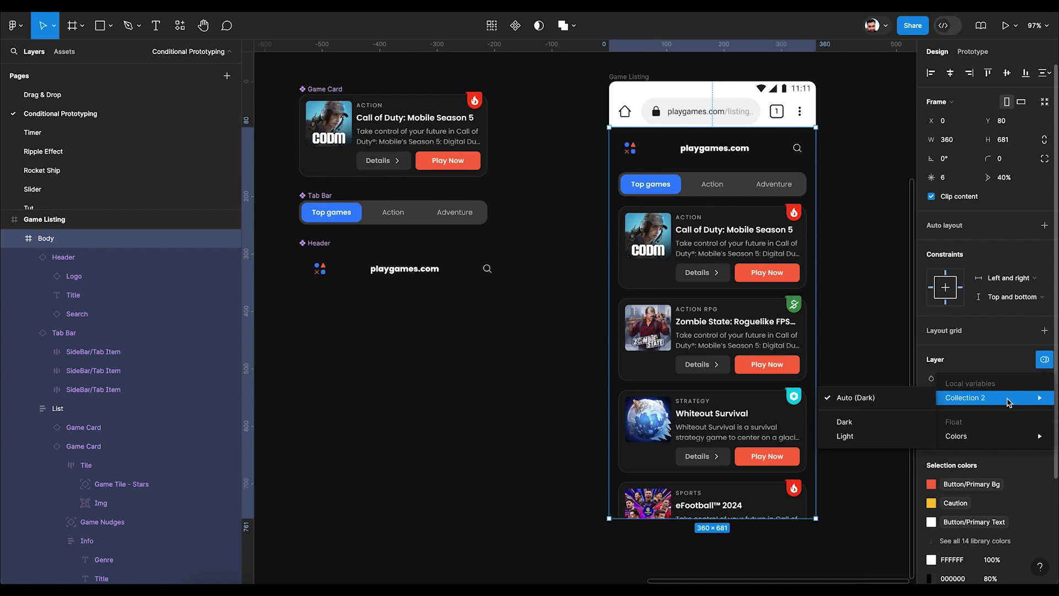
click(1043, 363)
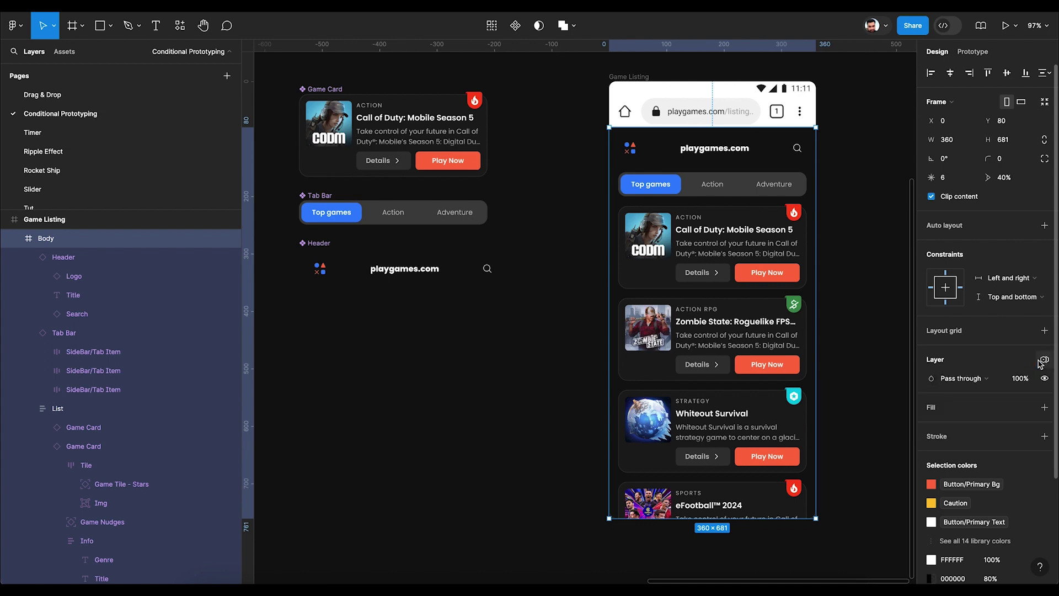
click(1046, 407)
click(1025, 407)
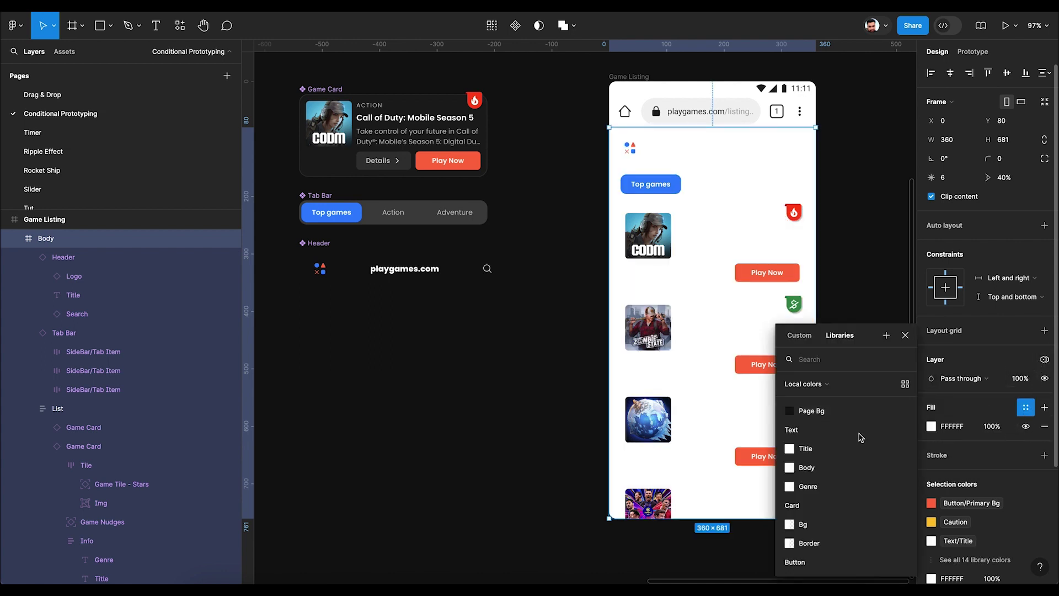
click(812, 411)
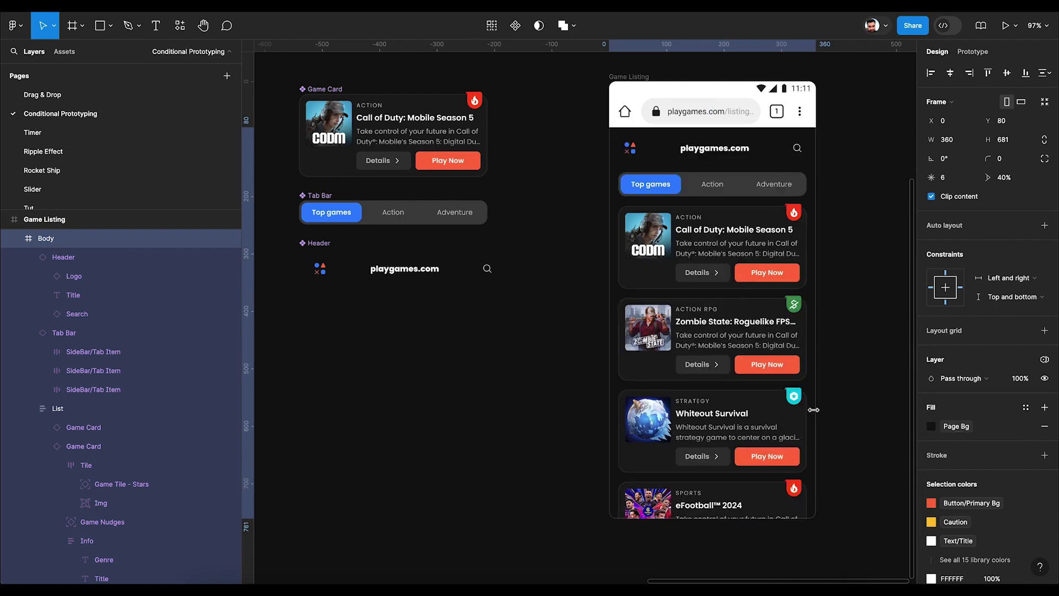
Preview Body in Light mode, then set it back to Collection 2's Dark mode
click(851, 331)
click(806, 323)
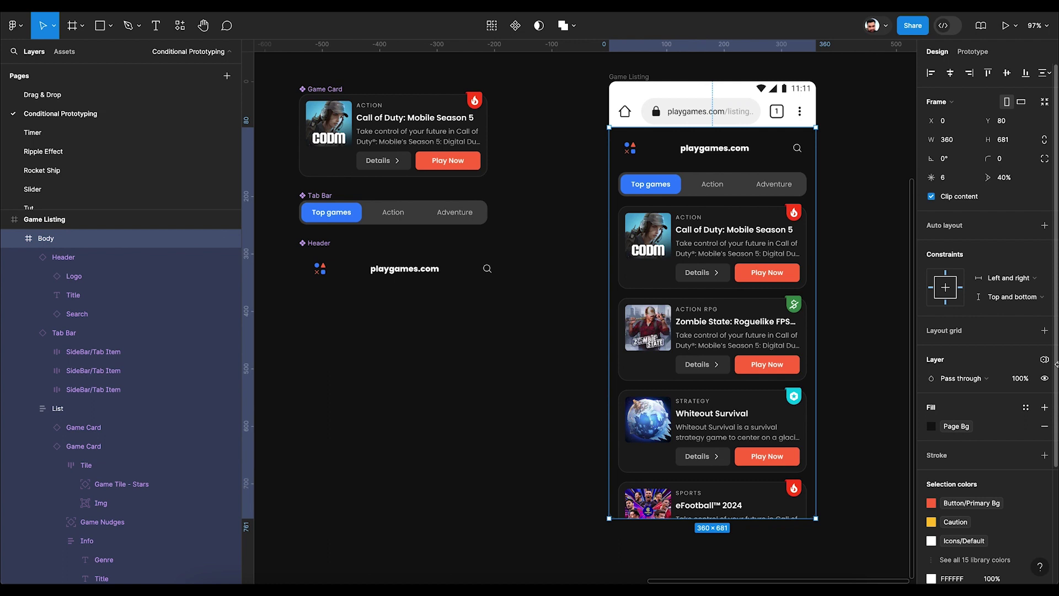
click(1045, 361)
mouse_move(1028, 402)
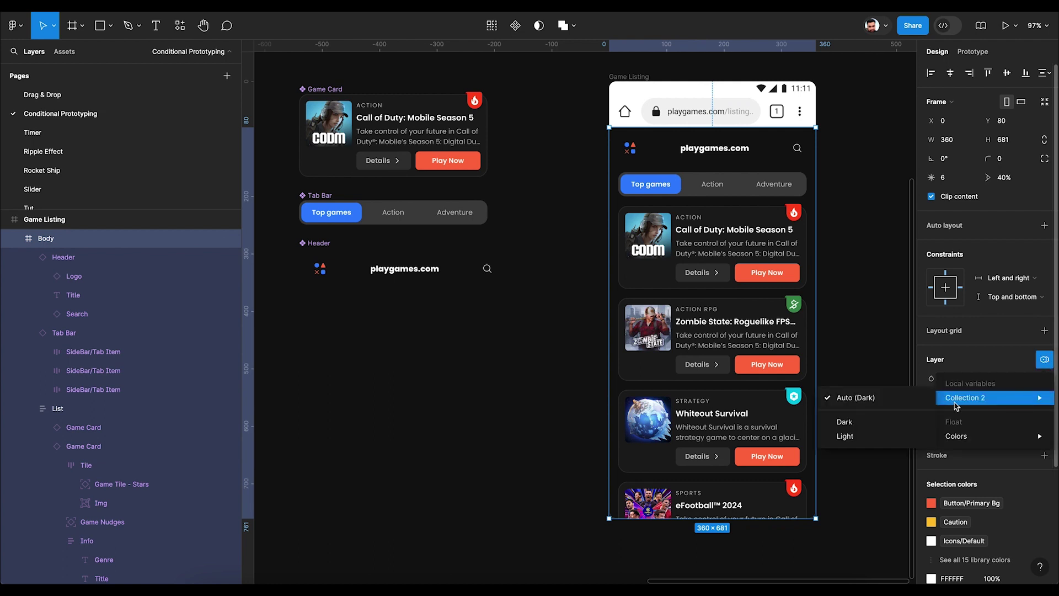
click(864, 438)
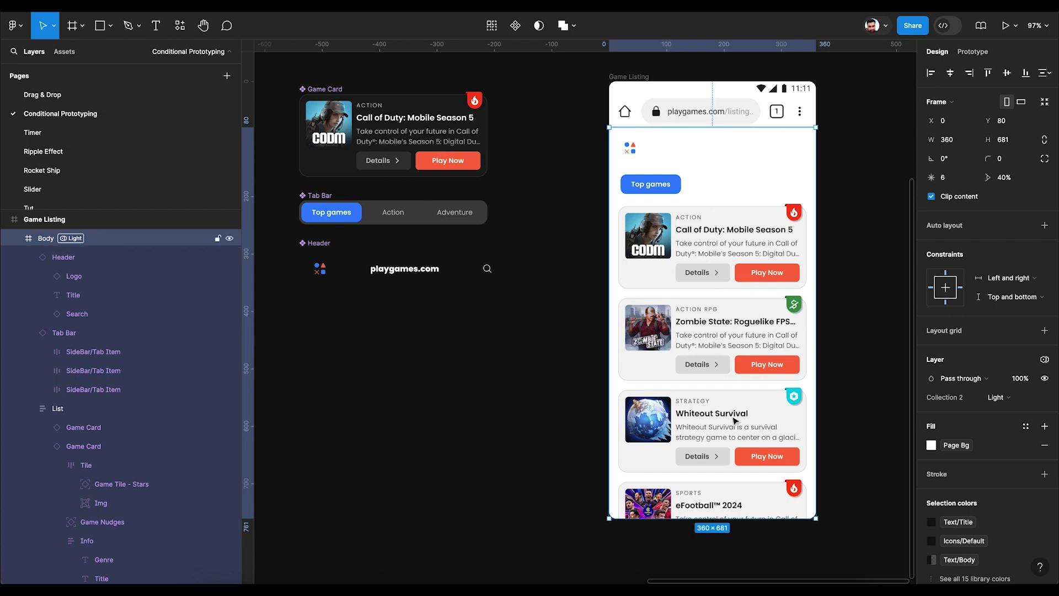
click(1044, 359)
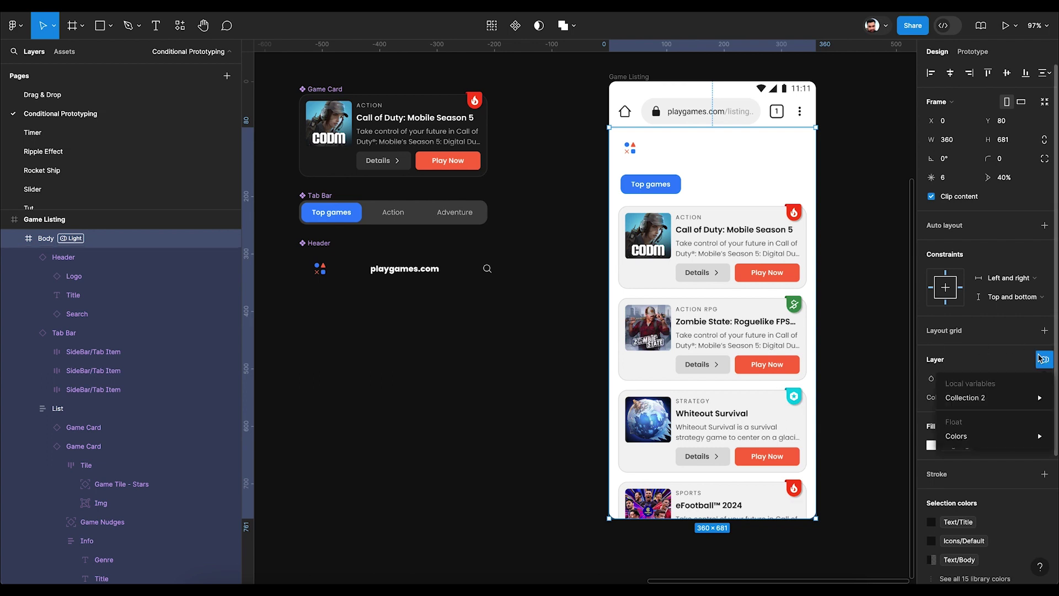
mouse_move(1005, 403)
click(874, 421)
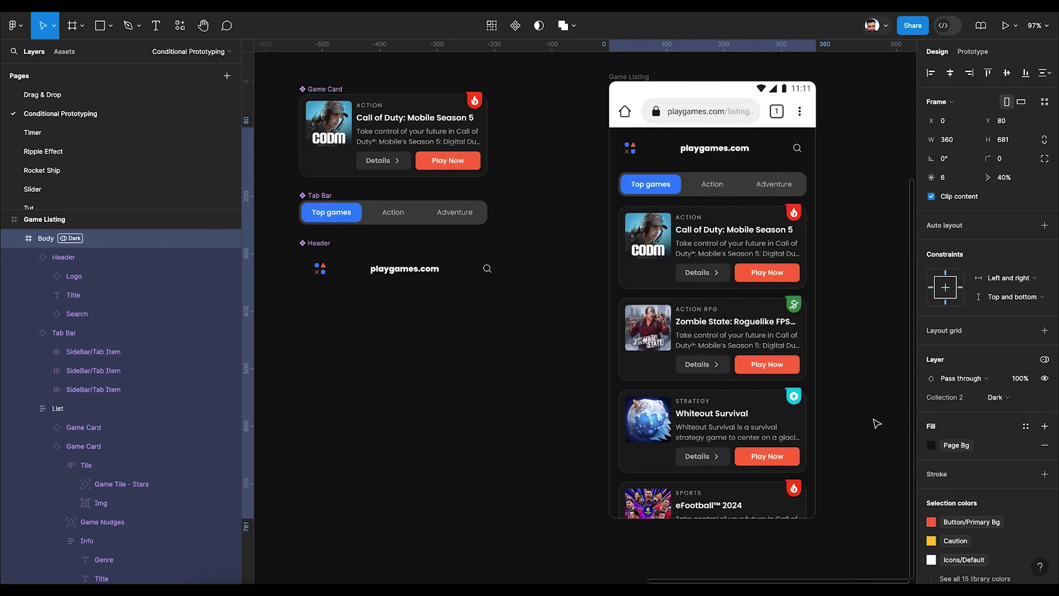
Bind the Tab Bar's fill to the Card/Bg variable
click(853, 304)
scroll(725, 278, left, 3)
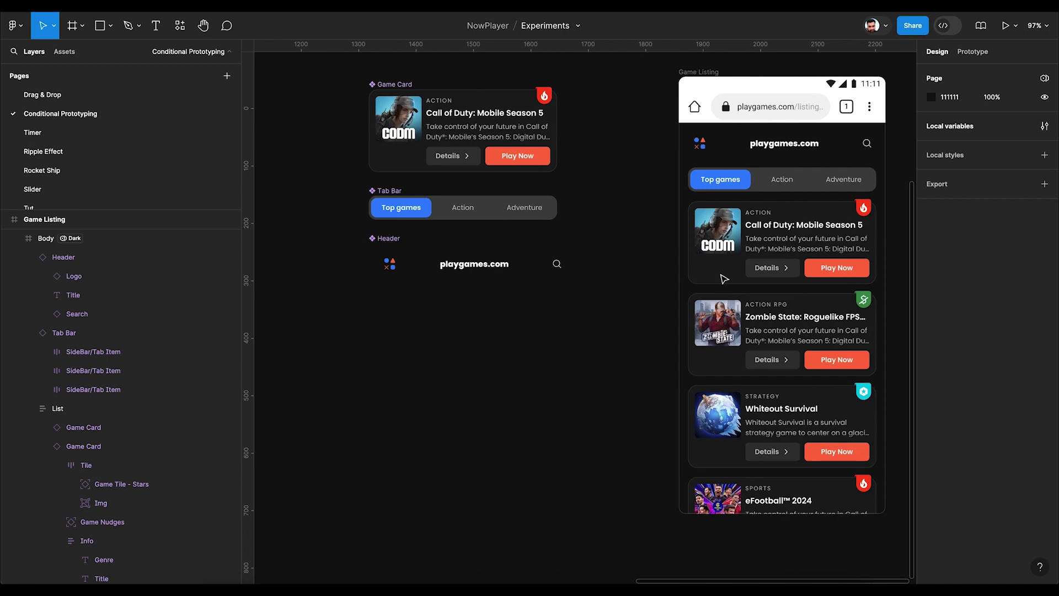
click(394, 199)
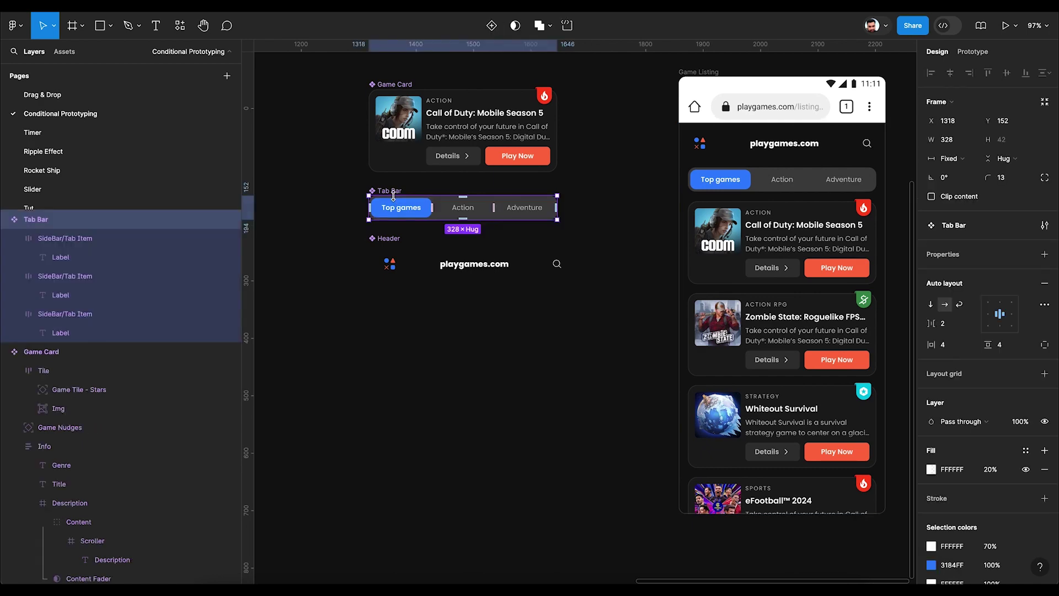
scroll(393, 196, up, 5)
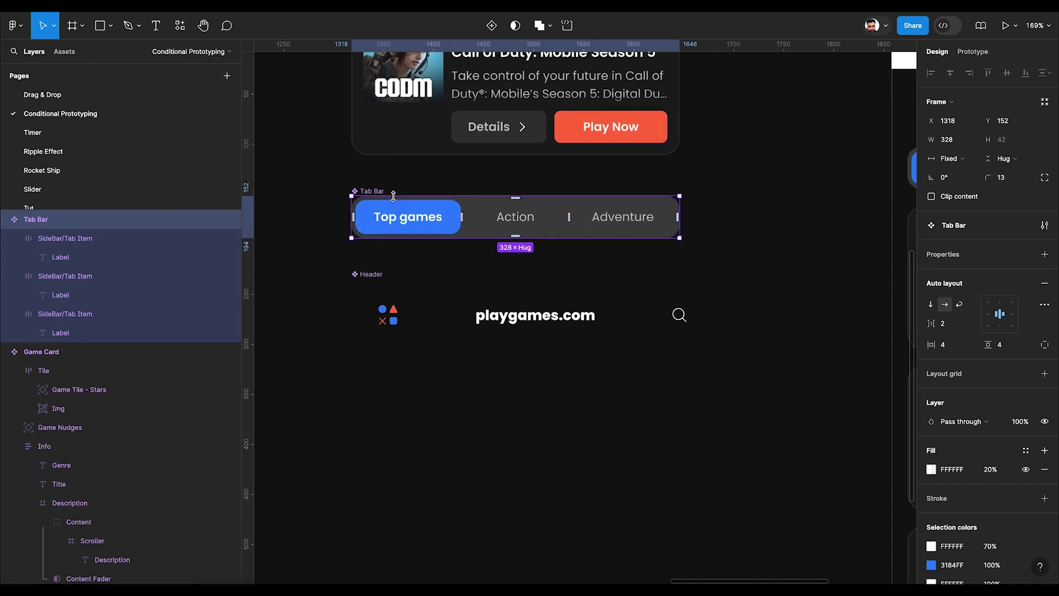
click(1027, 452)
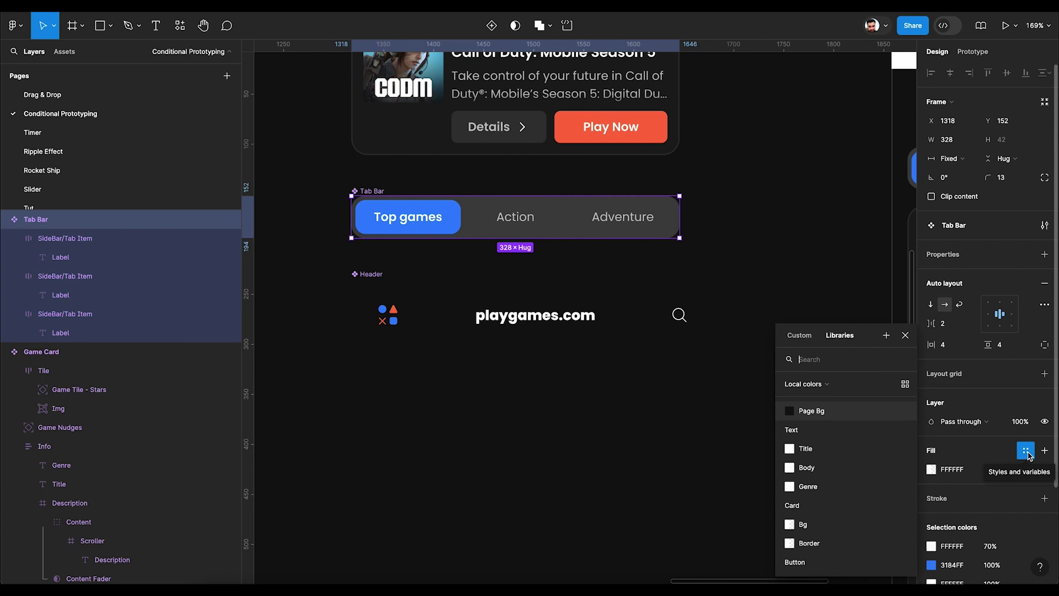
scroll(850, 473, down, 2)
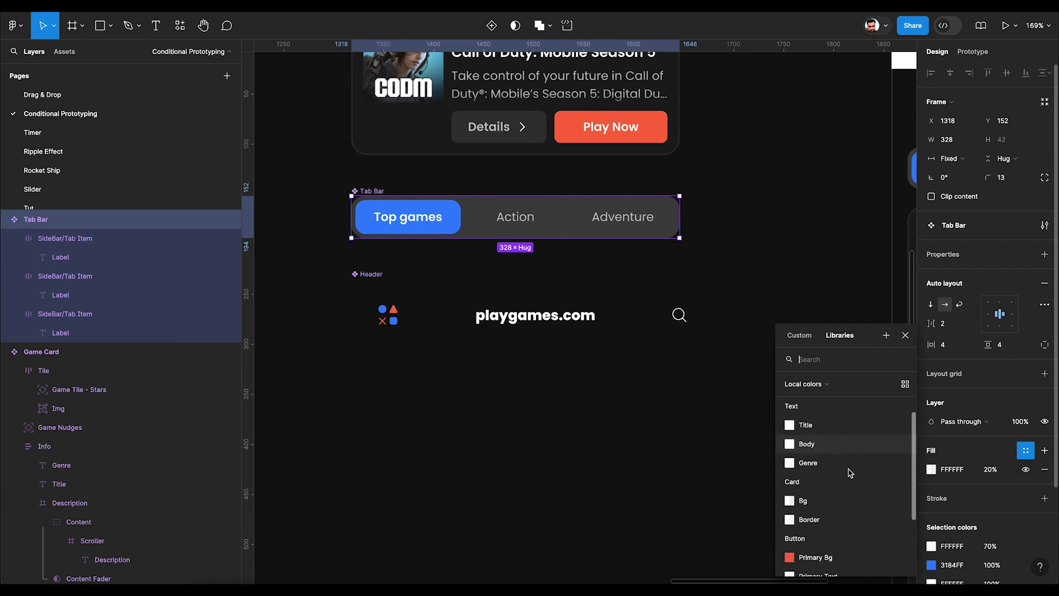
click(838, 483)
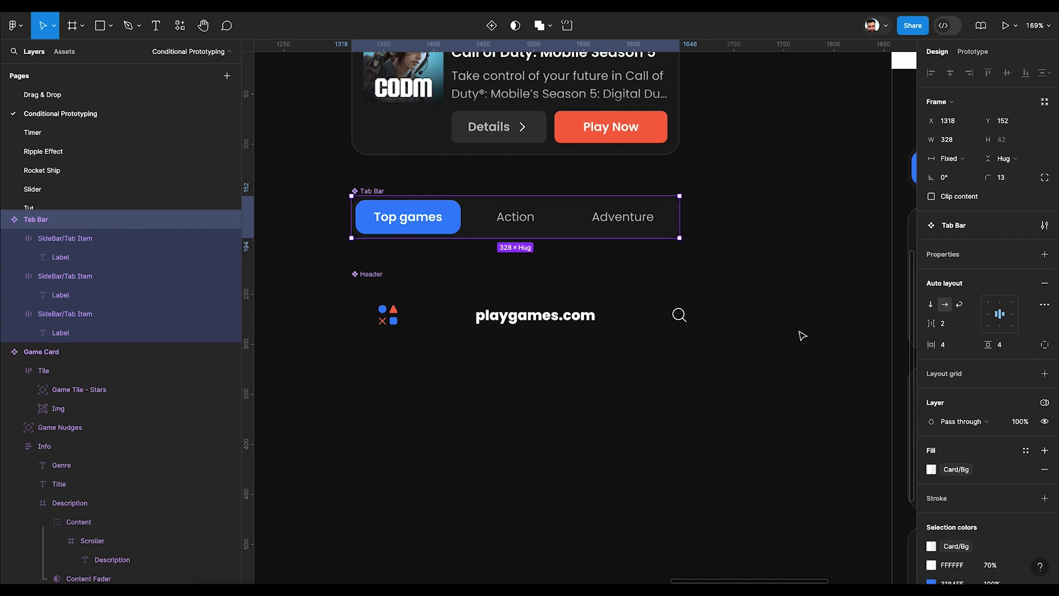
Colour the Action and Adventure labels with Text/Body
super+click(529, 224)
shift+super+click(636, 220)
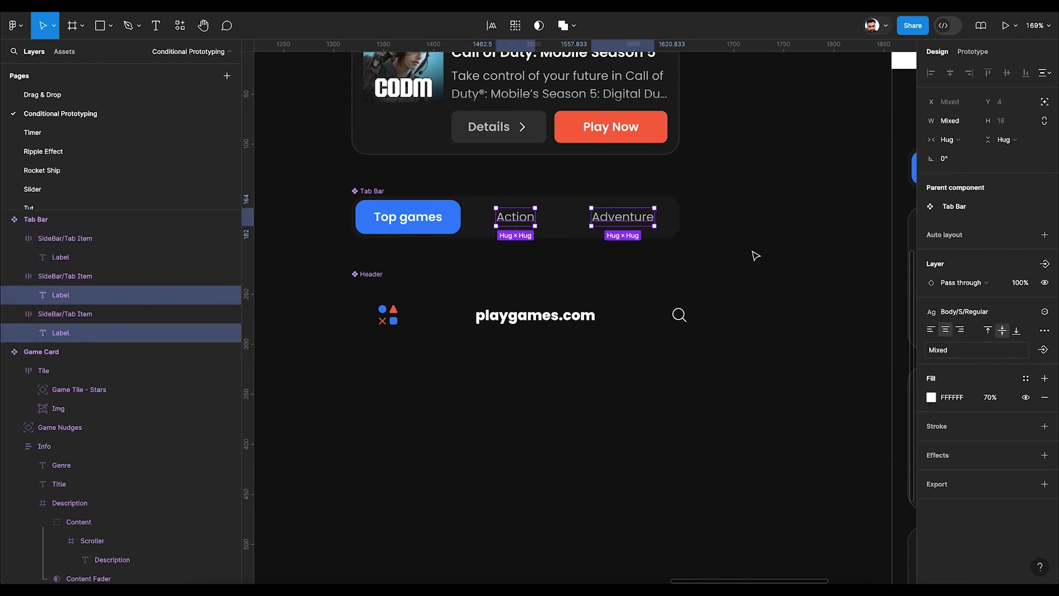
click(1026, 379)
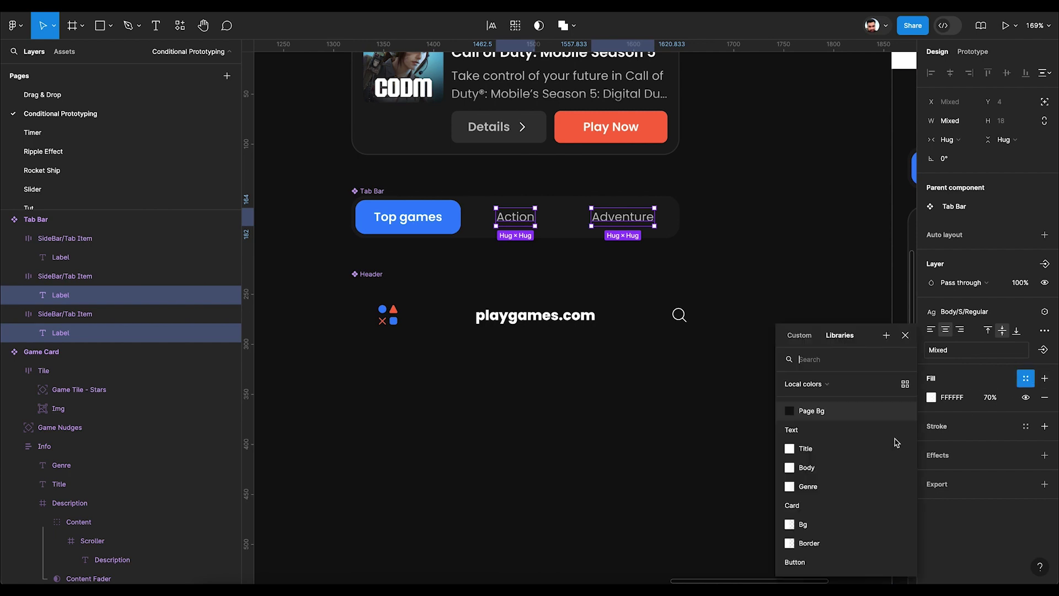
click(807, 468)
Bind the Header's playgames.com title fill to Text/Title
click(732, 262)
scroll(731, 262, down, 1)
scroll(731, 262, left, 1)
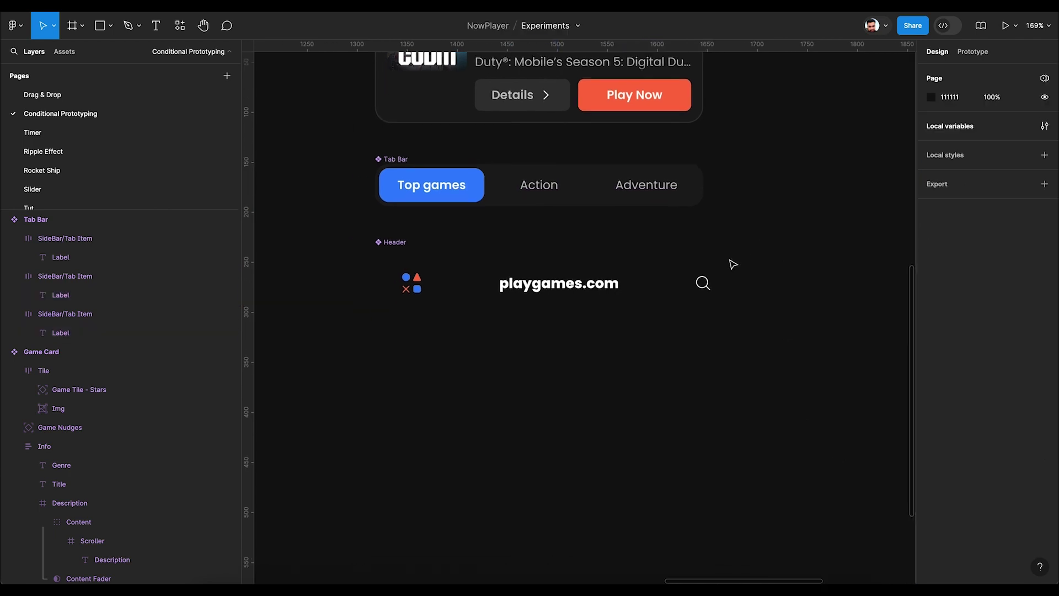
double_click(585, 289)
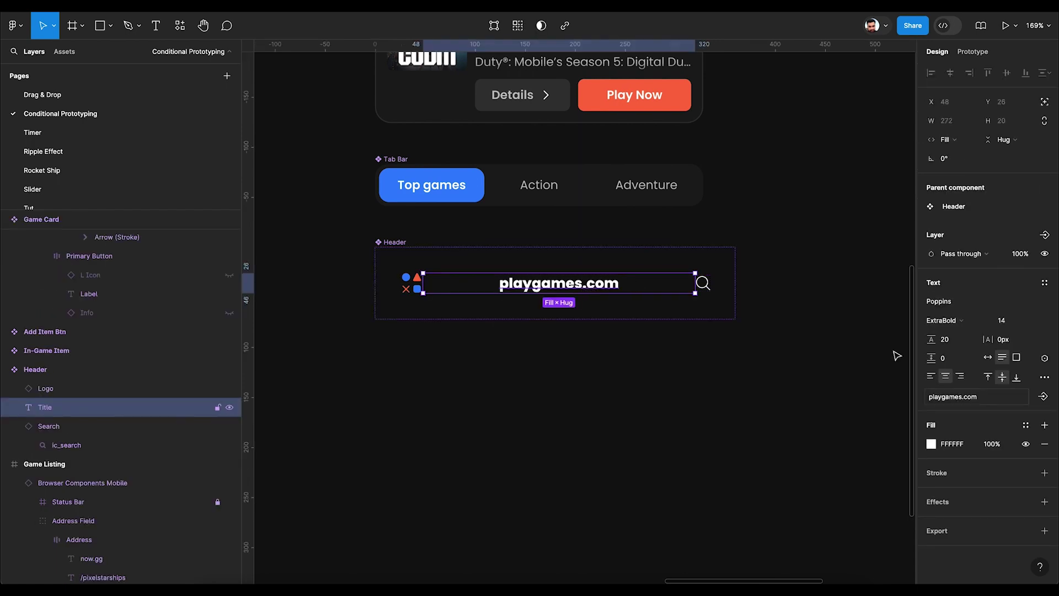
click(1026, 425)
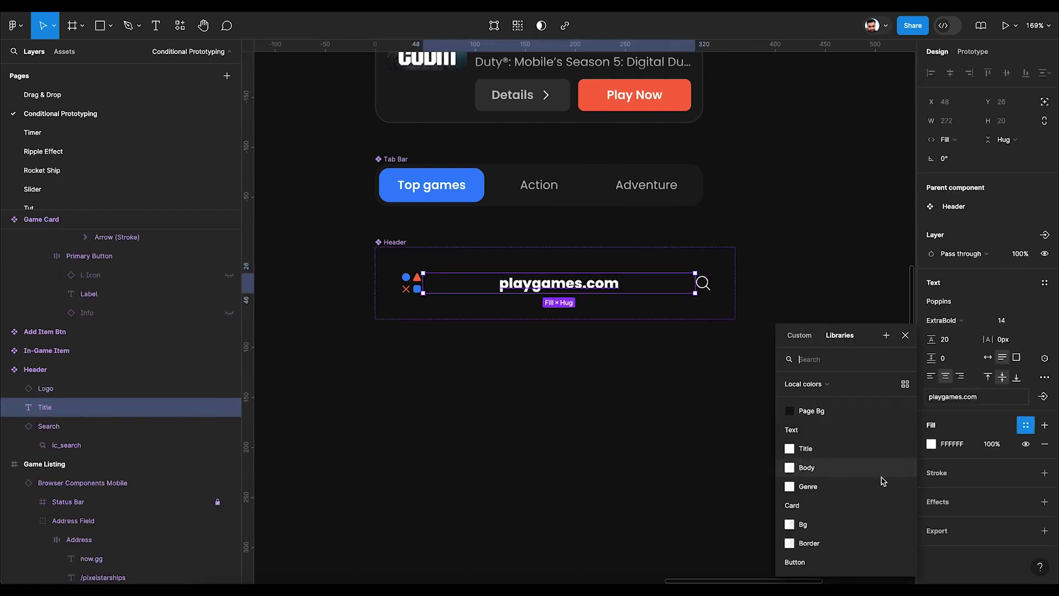
click(805, 450)
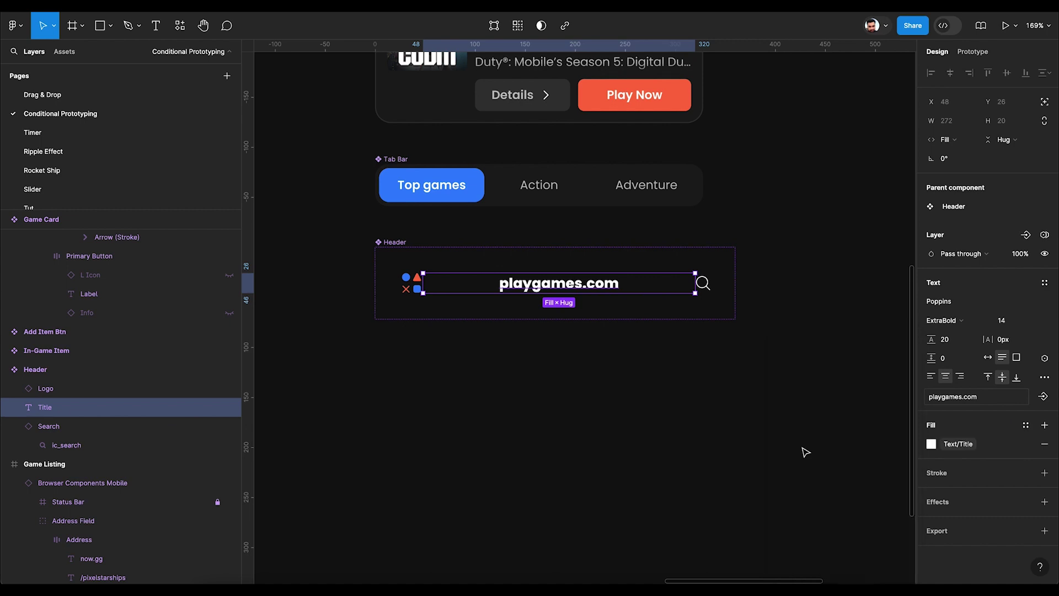
Colour the Header's search icon with Icons/Default and zoom to fit all frames
click(704, 284)
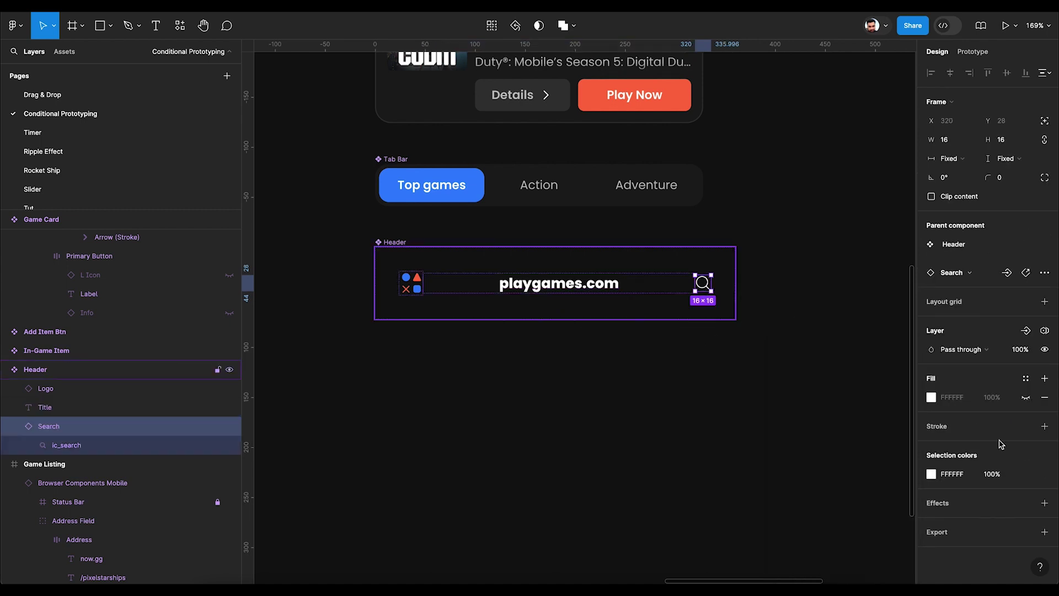
click(1026, 474)
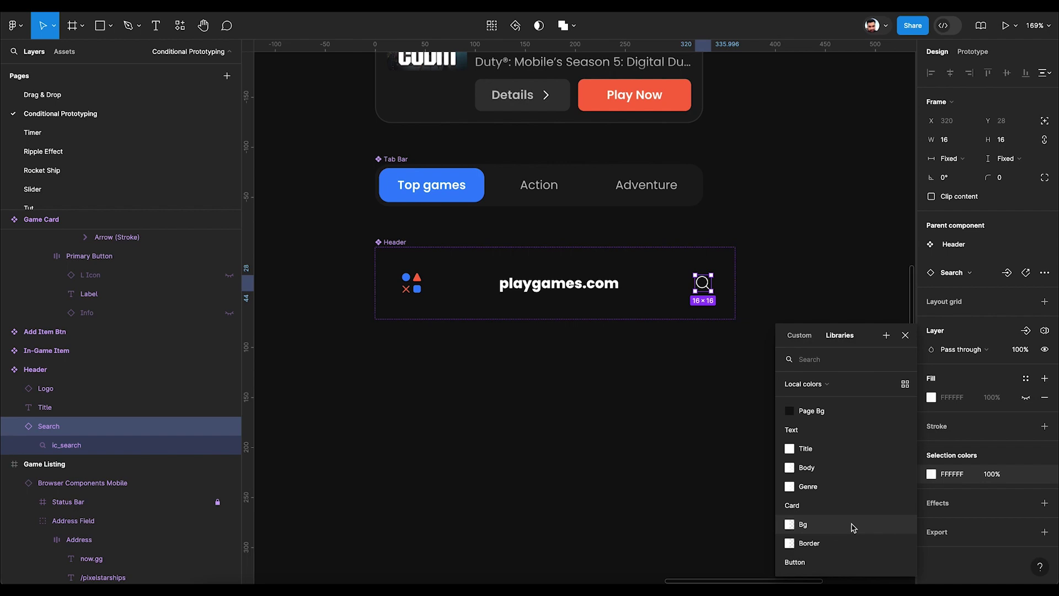
scroll(853, 524, down, 3)
click(810, 562)
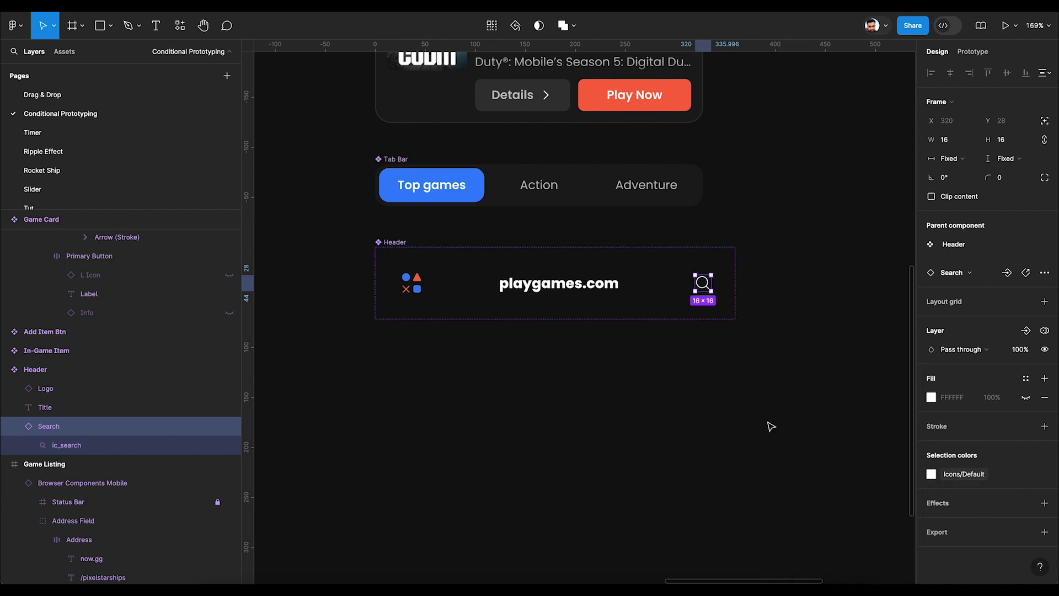
click(769, 428)
key(shift+1)
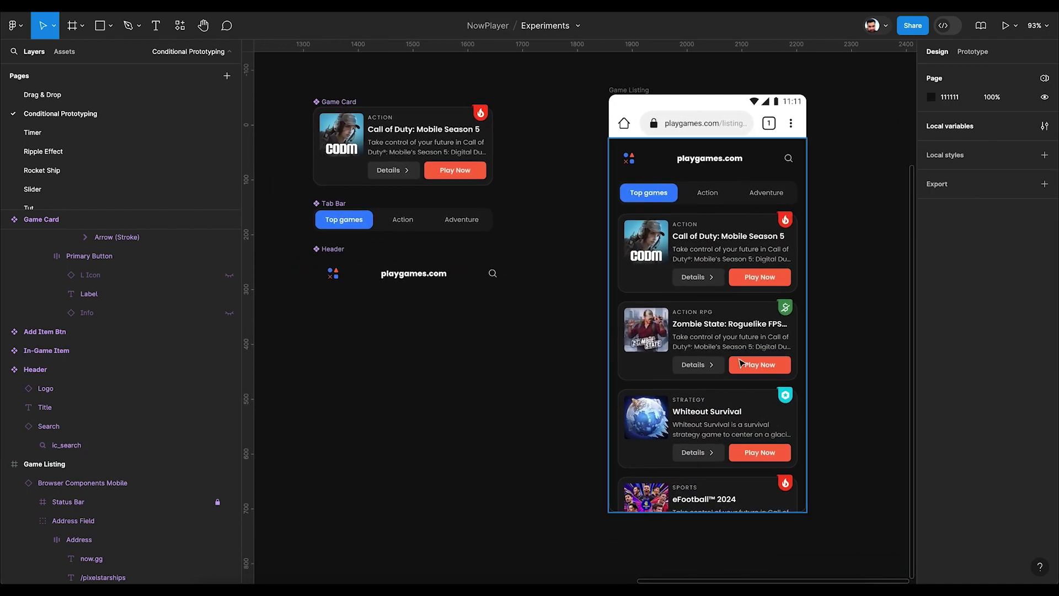
Set the Body frame's Collection 2 mode to Light, turning the listing white with dark text
click(755, 259)
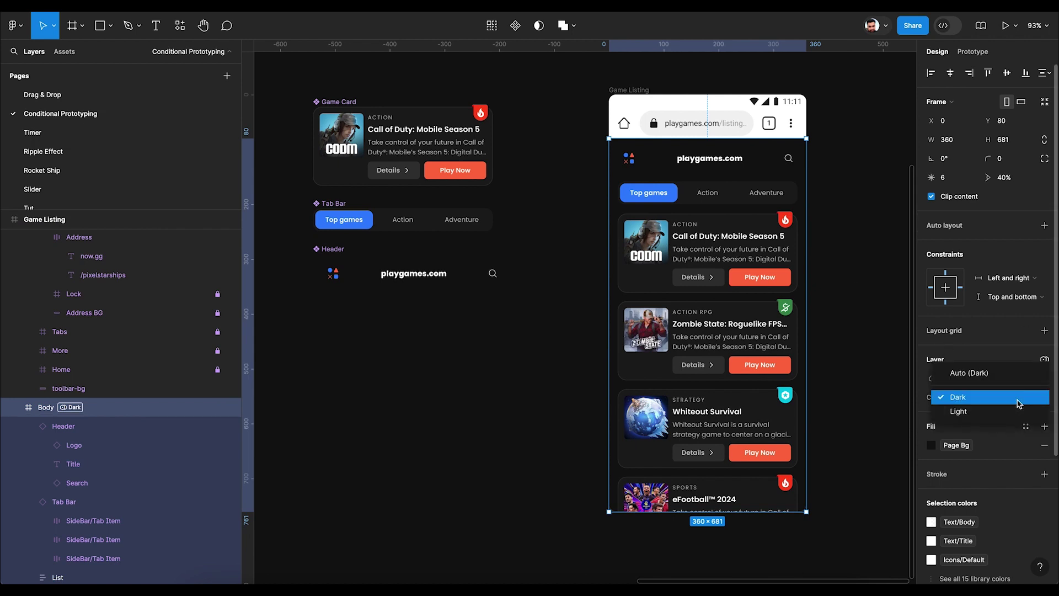
click(1015, 417)
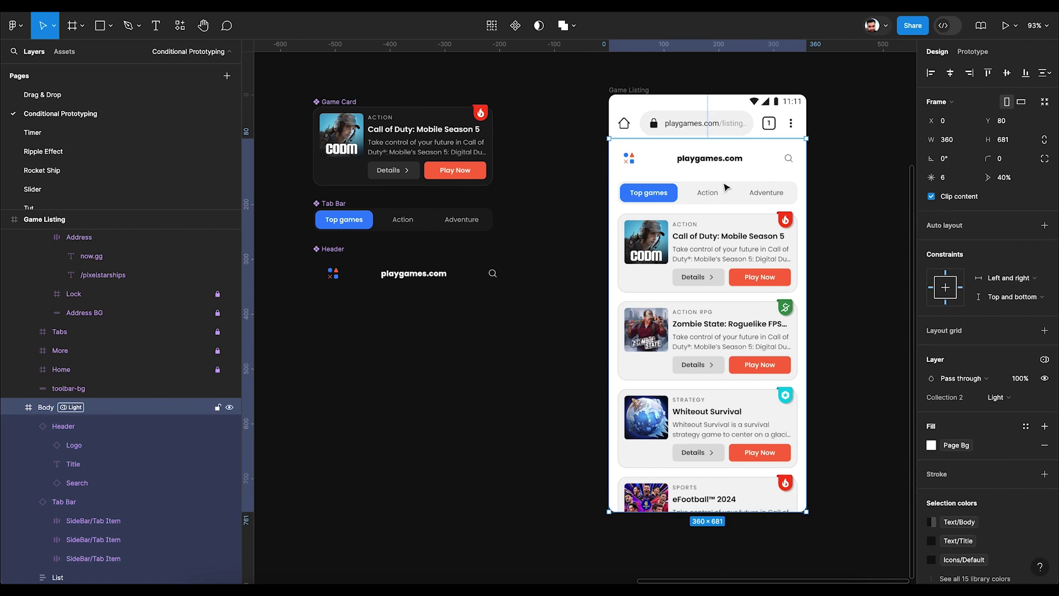
scroll(733, 464, up, 1)
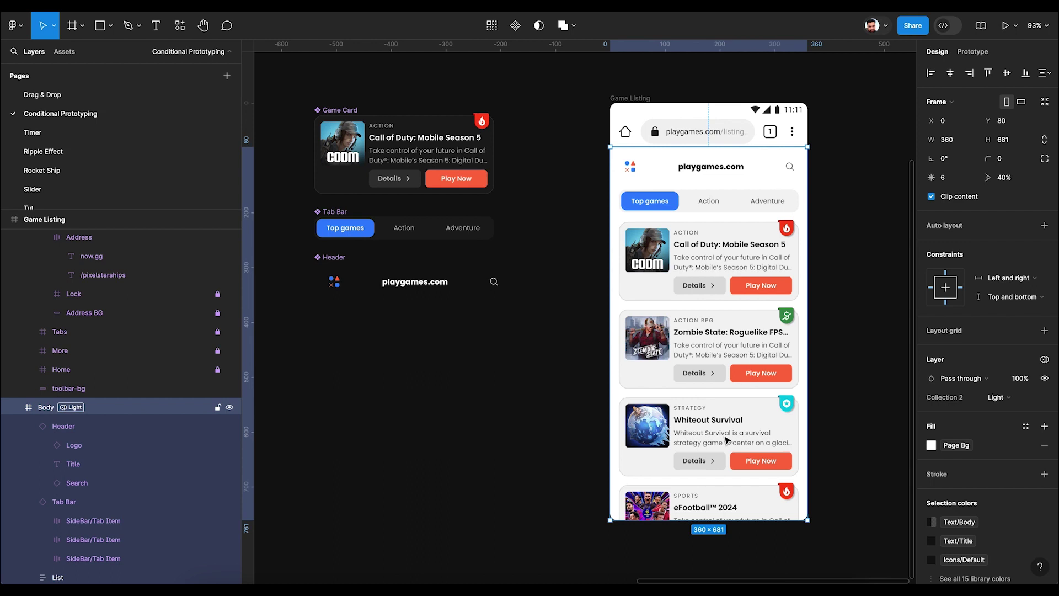
Add a new mode column next to Dark and Light in the Collection 2 colour variables
click(855, 244)
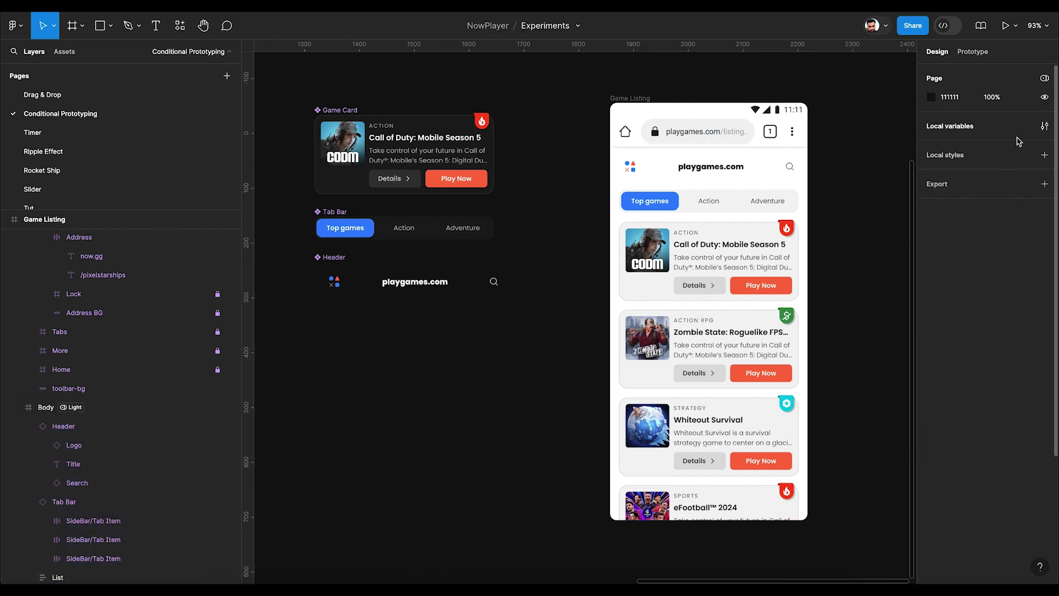
click(1044, 126)
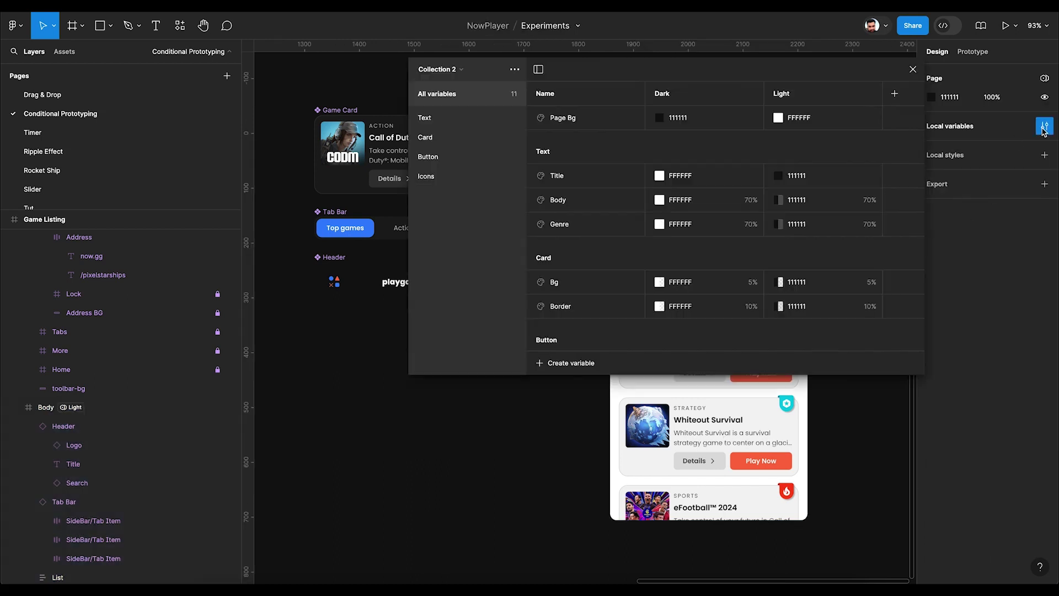
click(895, 93)
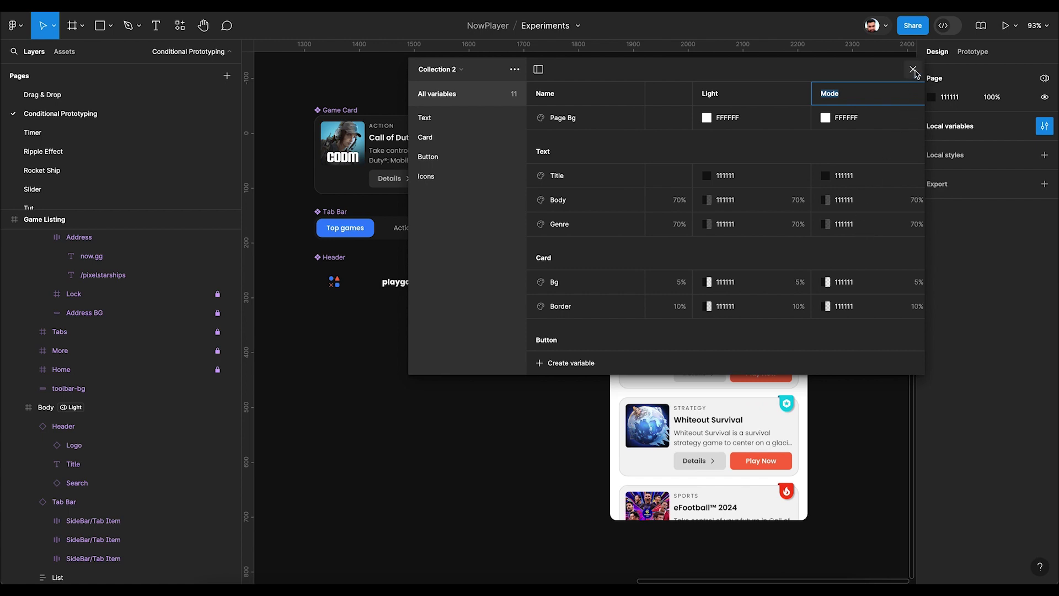
scroll(803, 166, left, 3)
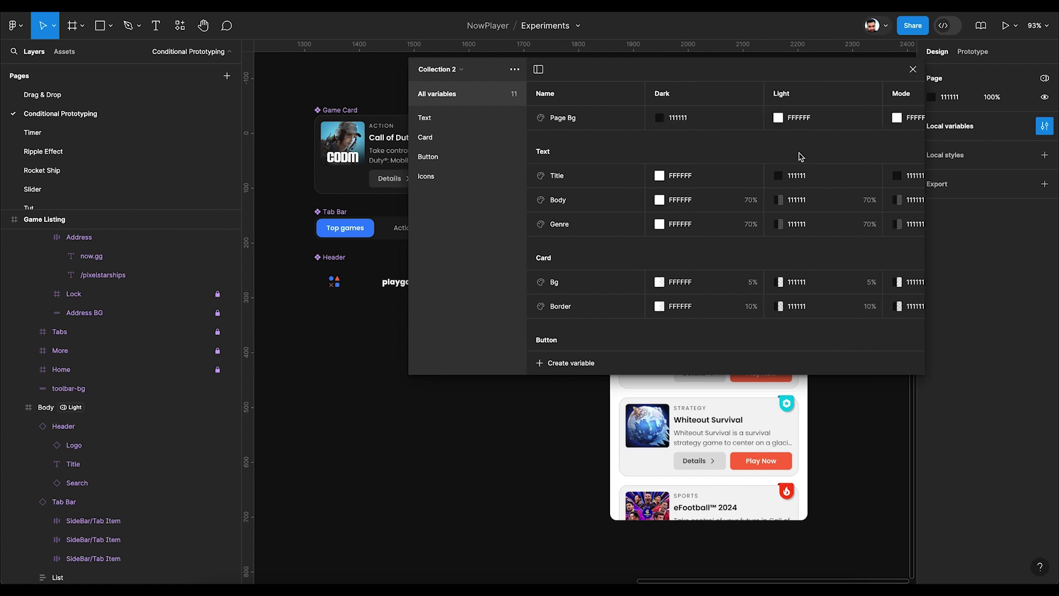
scroll(586, 193, down, 3)
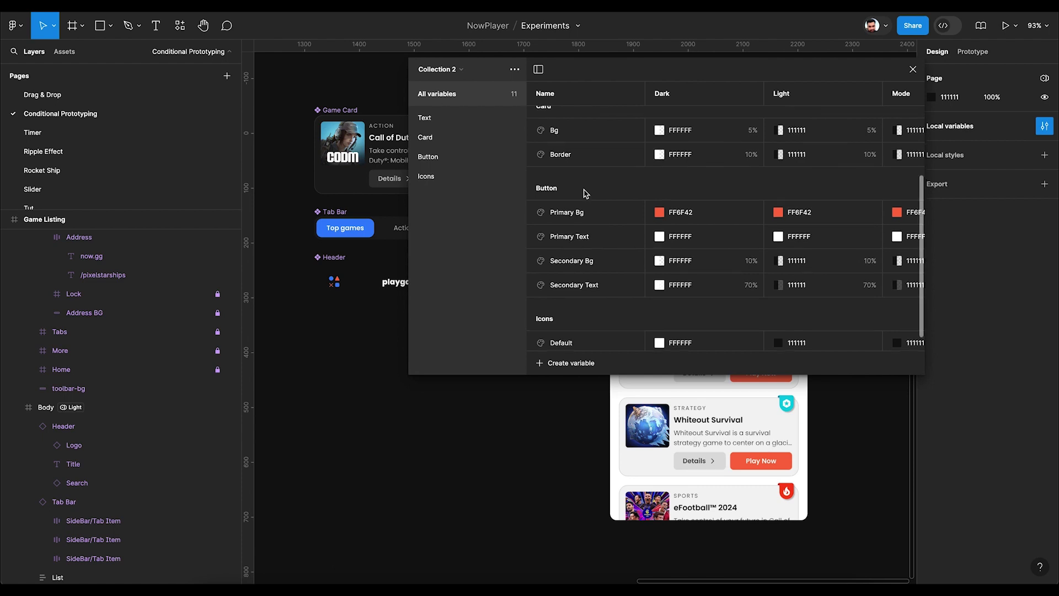
scroll(586, 193, up, 1)
scroll(586, 193, down, 1)
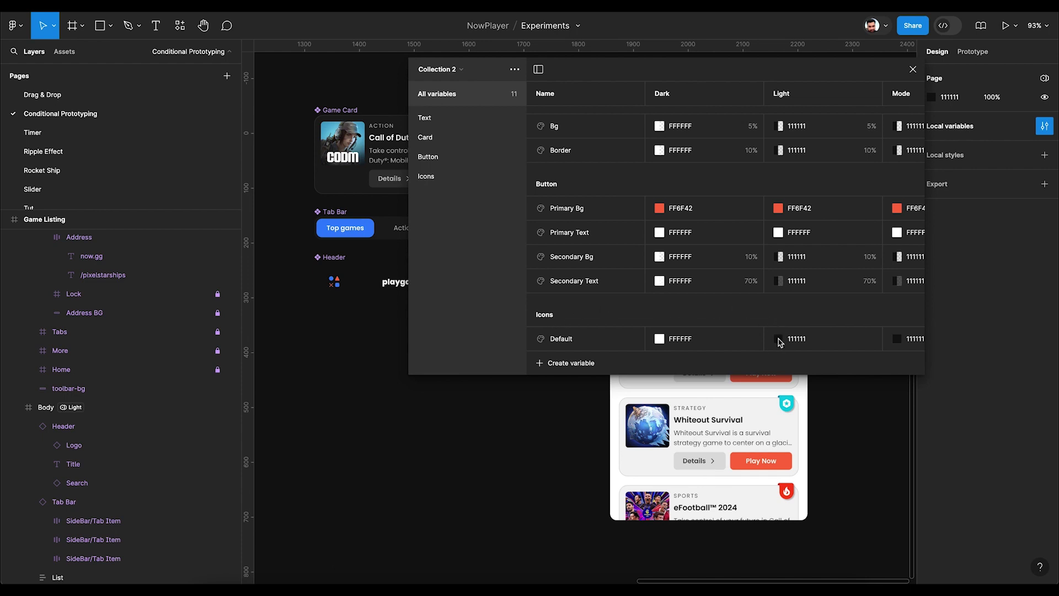
Open the Default icon colour's Light swatch, then cancel without changing it
click(779, 339)
click(790, 444)
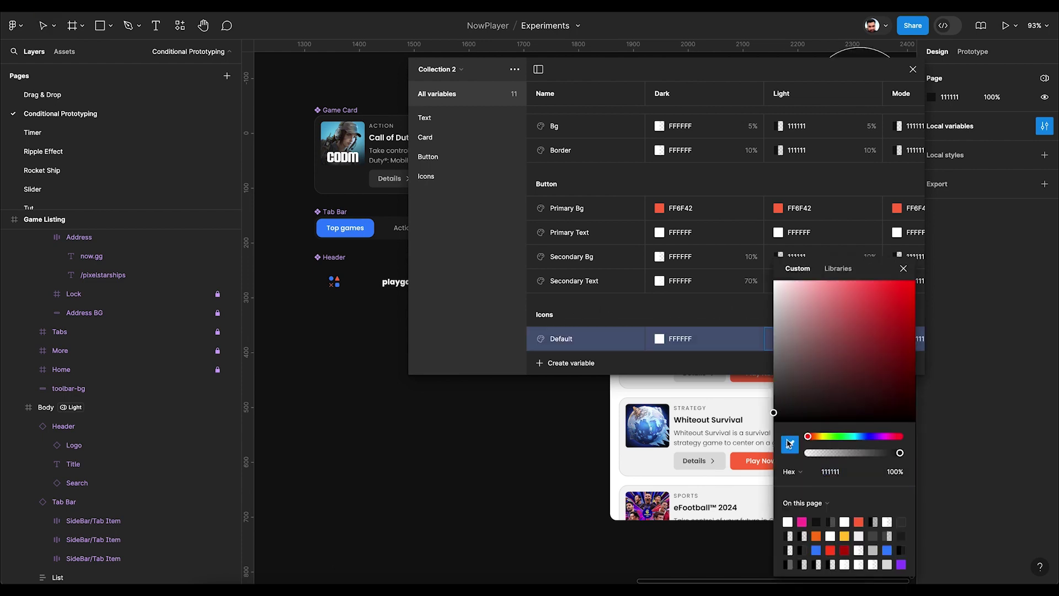
key(Escape)
key(Escape)
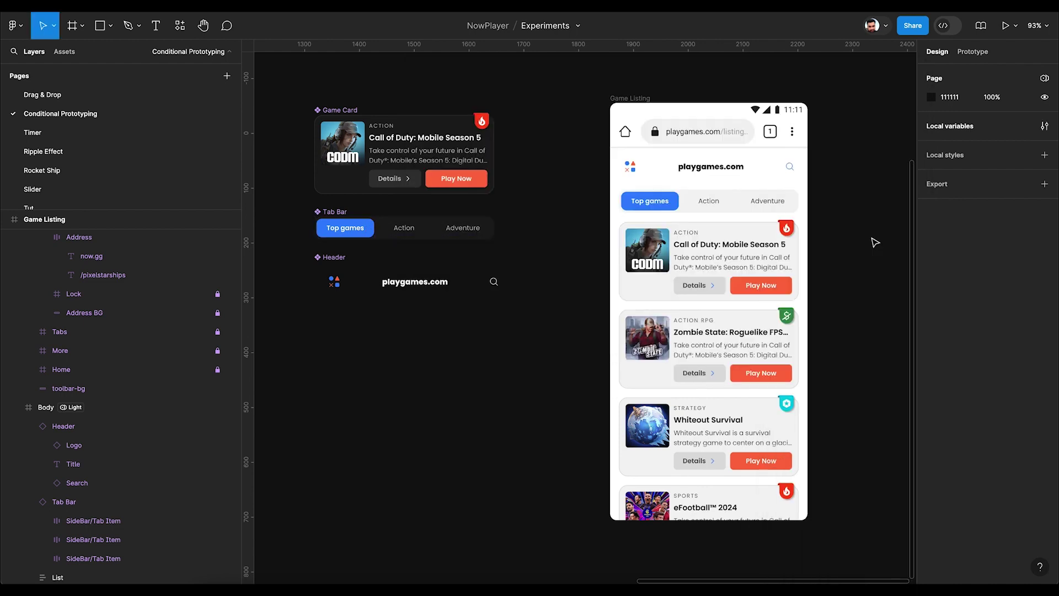
Change the Body frame's Collection 2 mode from Light to Dark
scroll(876, 241, down, 1)
scroll(876, 241, left, 1)
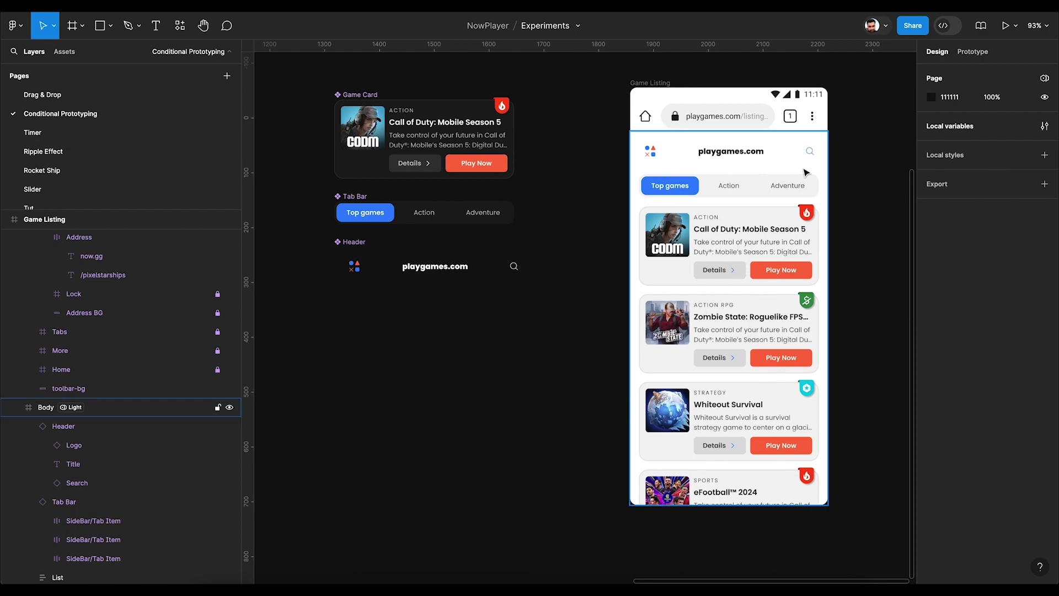
scroll(807, 173, up, 5)
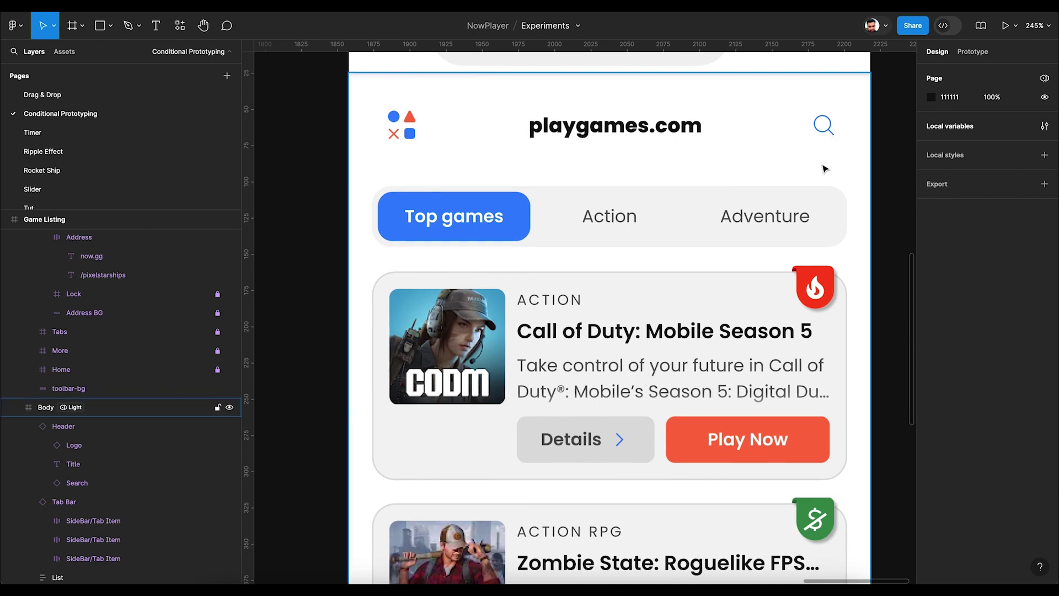
scroll(824, 166, down, 5)
scroll(812, 182, down, 4)
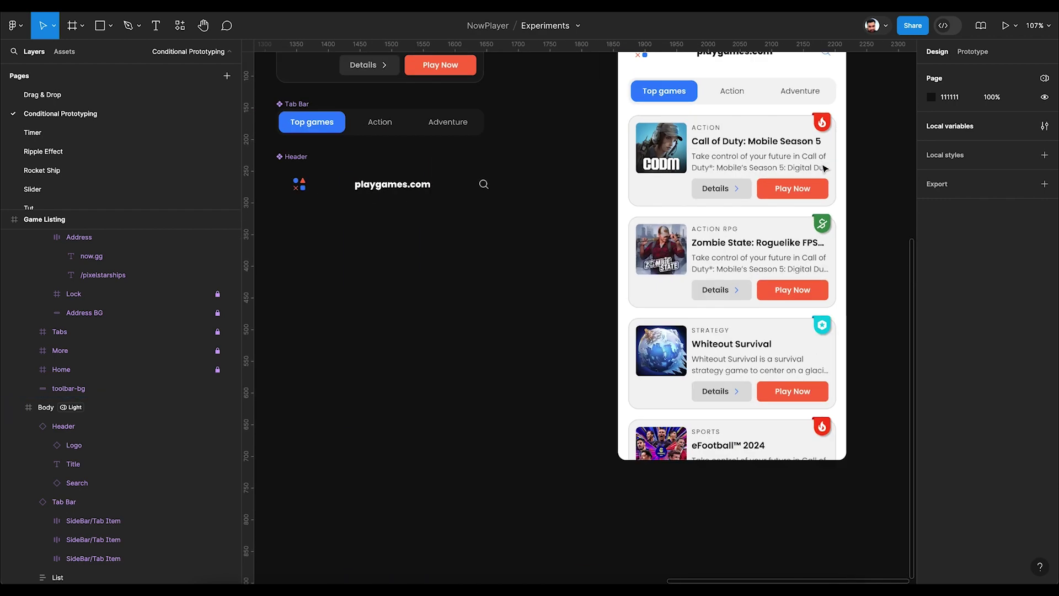
click(802, 200)
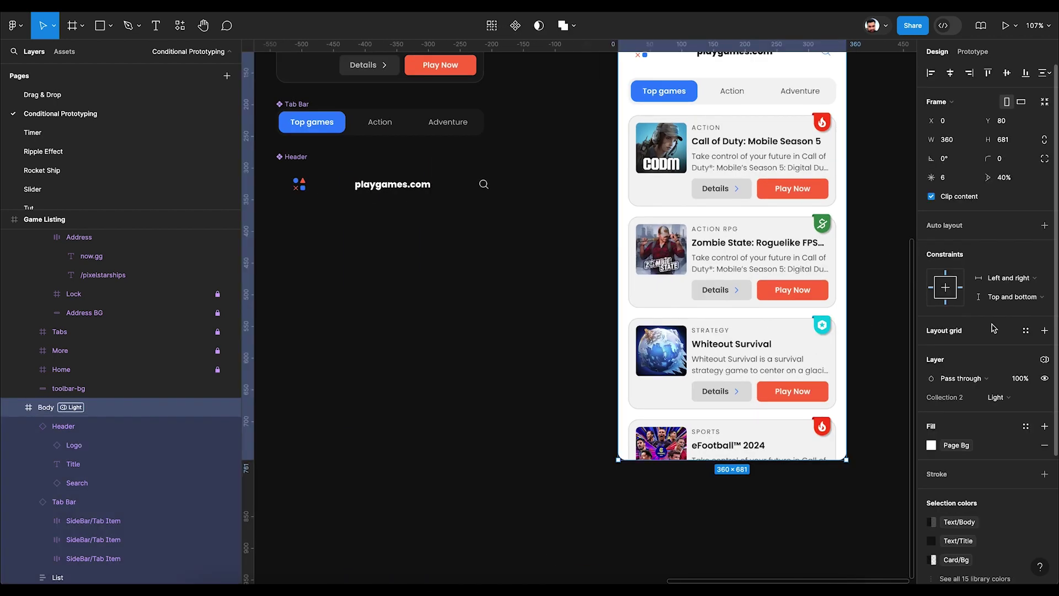
click(1007, 397)
click(1010, 383)
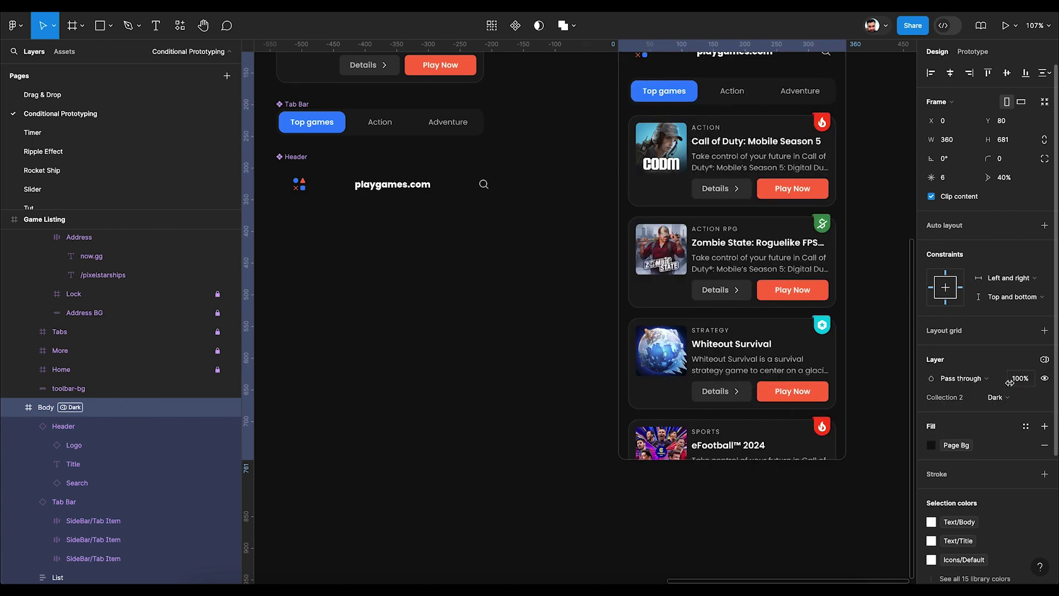
click(870, 307)
scroll(870, 310, up, 5)
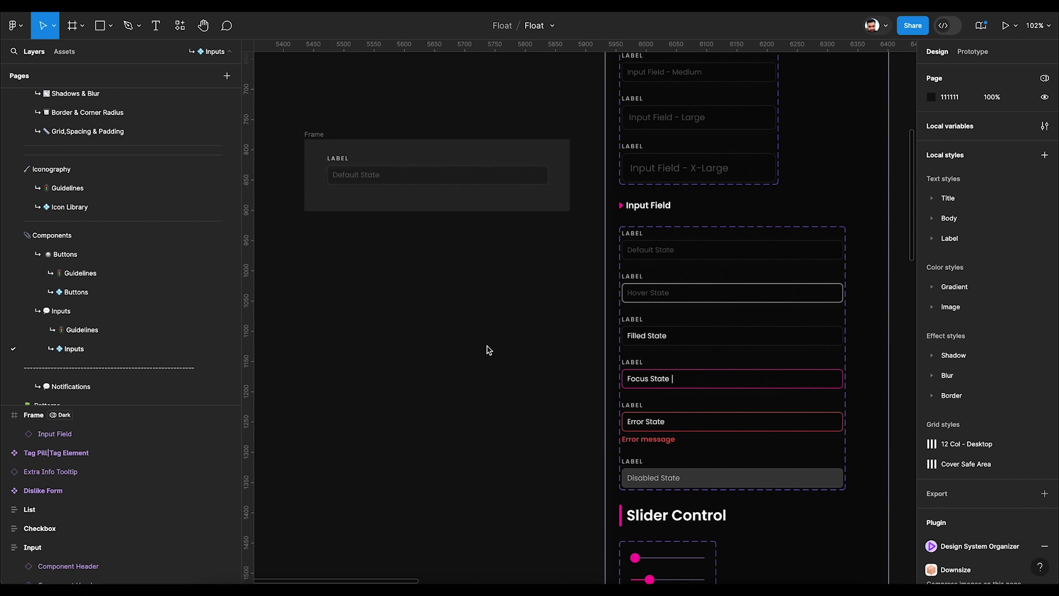
Inspect the Input Field component set's Hover and Filled variants, then deselect
click(700, 305)
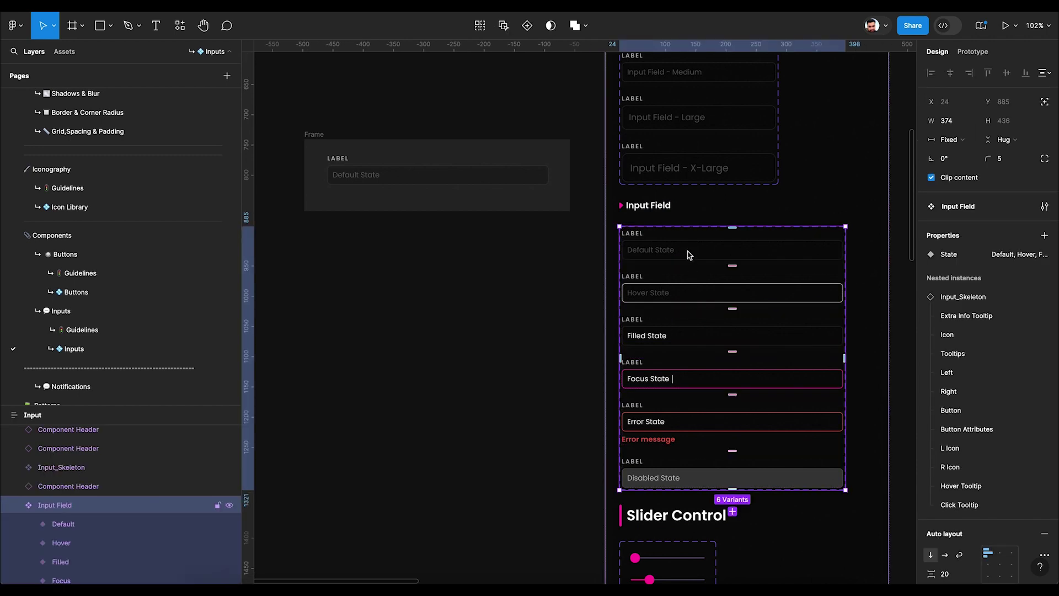
click(691, 296)
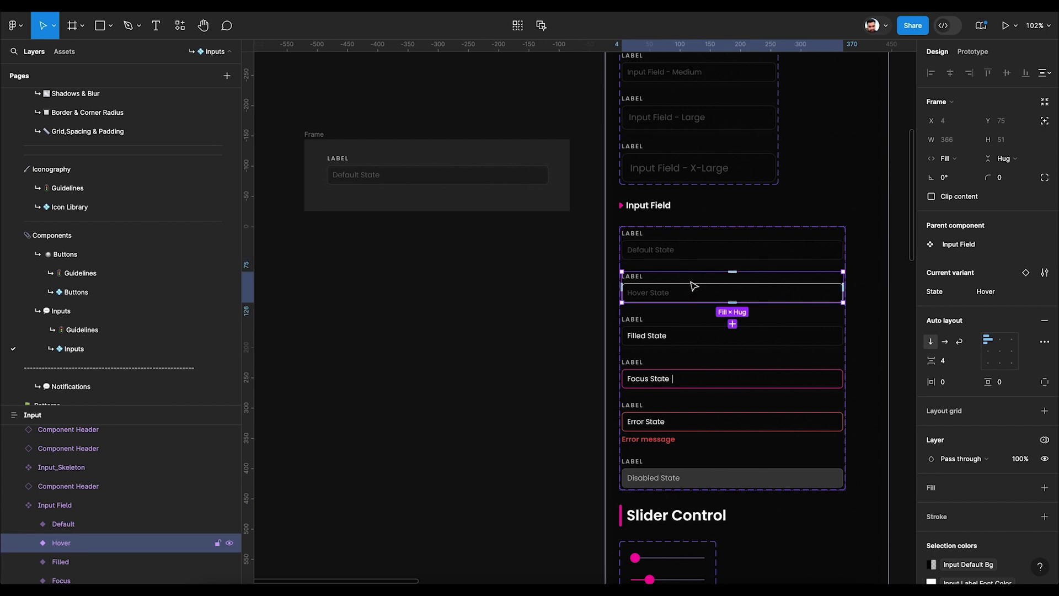
click(698, 347)
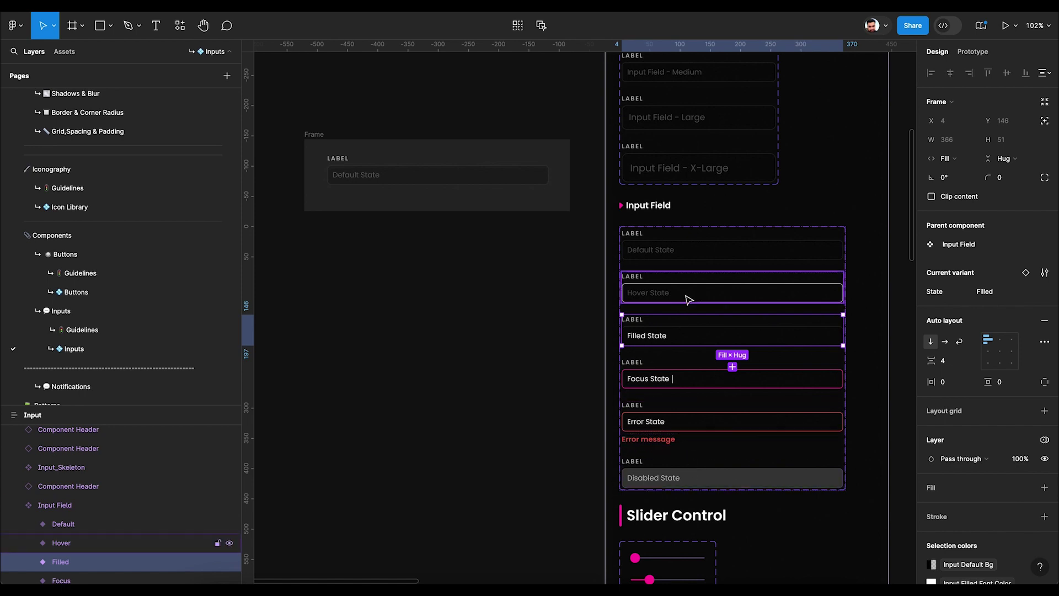
click(502, 308)
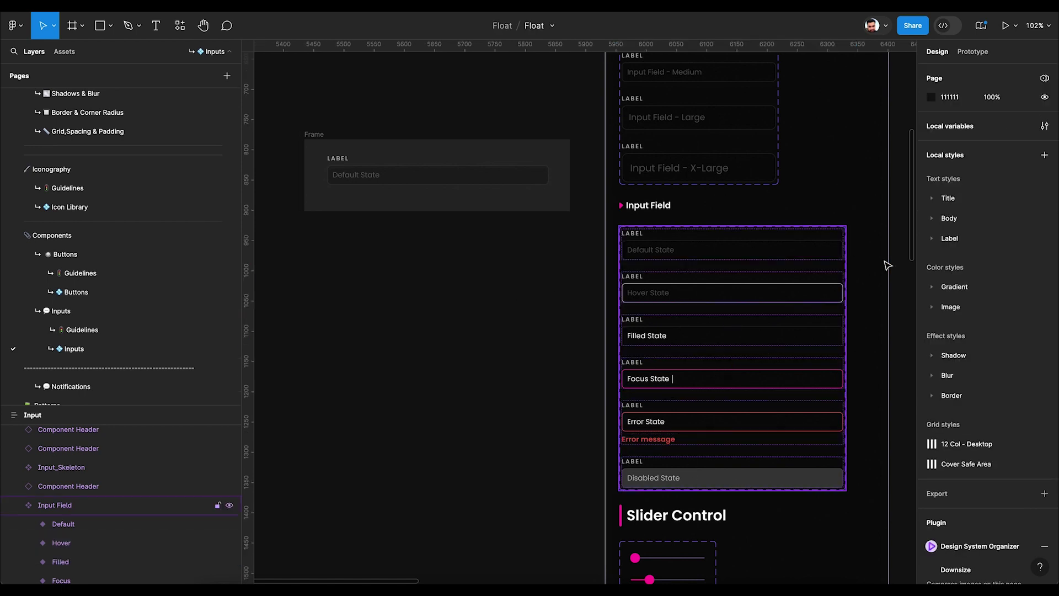
click(1045, 127)
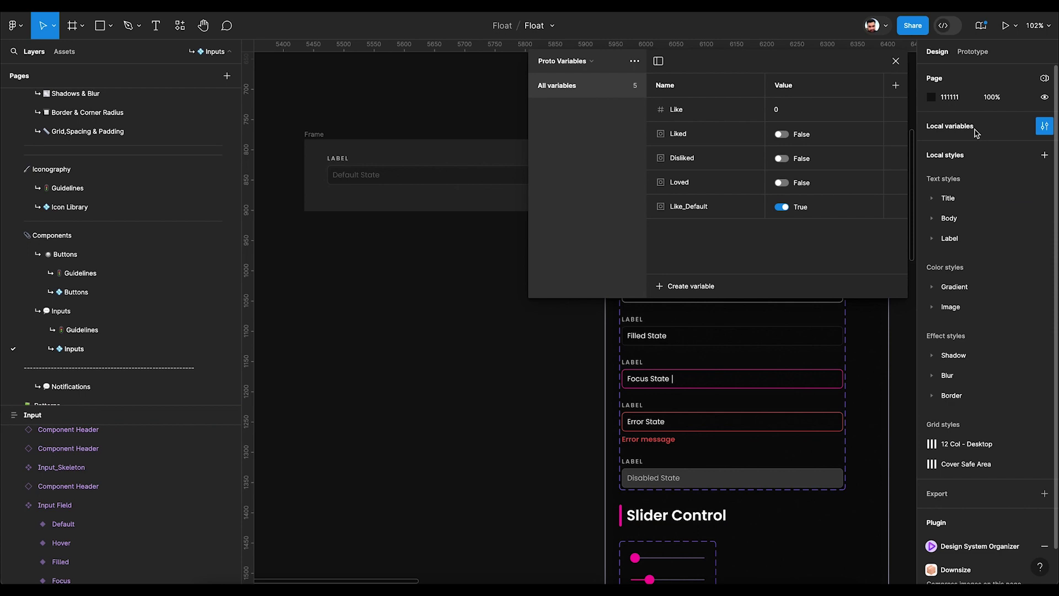
click(585, 62)
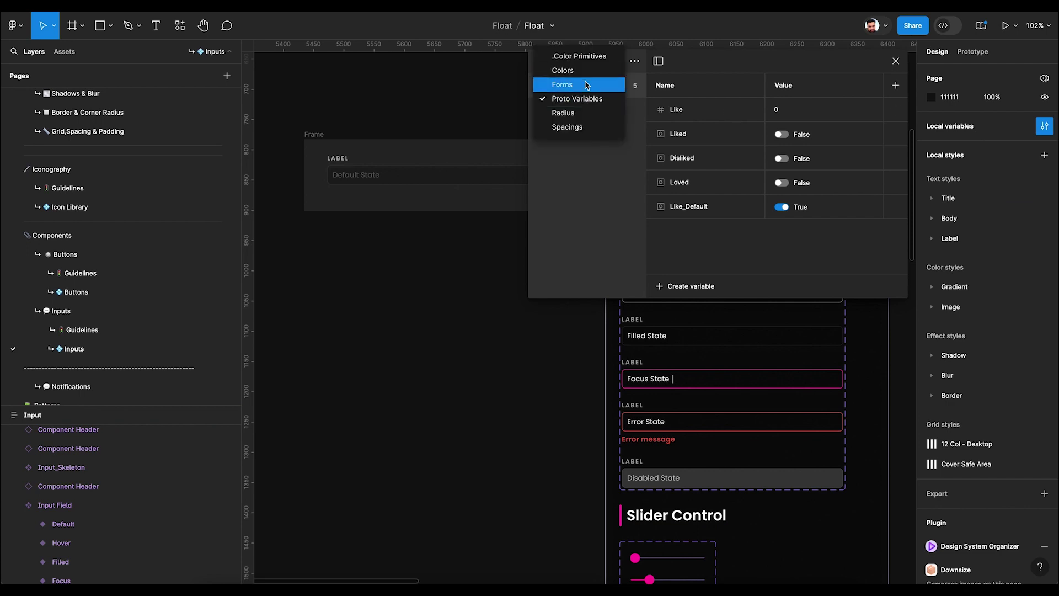
click(586, 84)
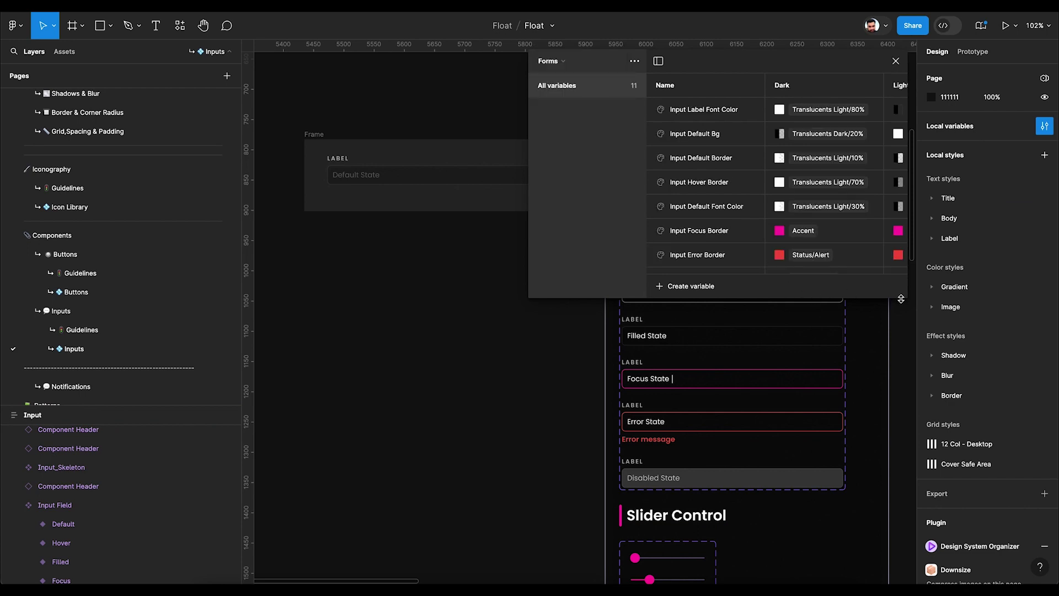
drag(901, 298, 960, 457)
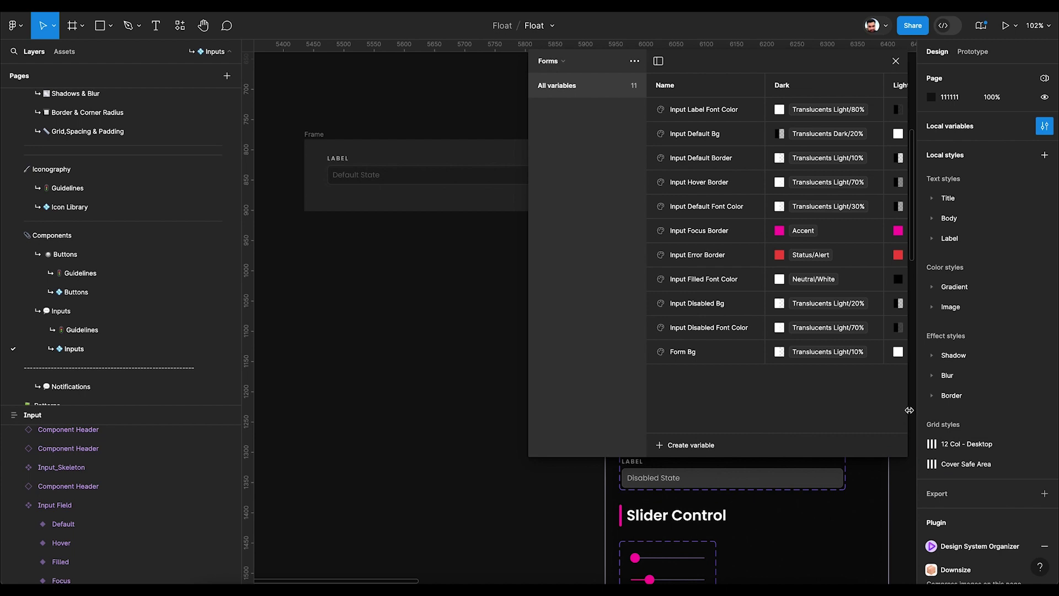
drag(910, 410, 1027, 411)
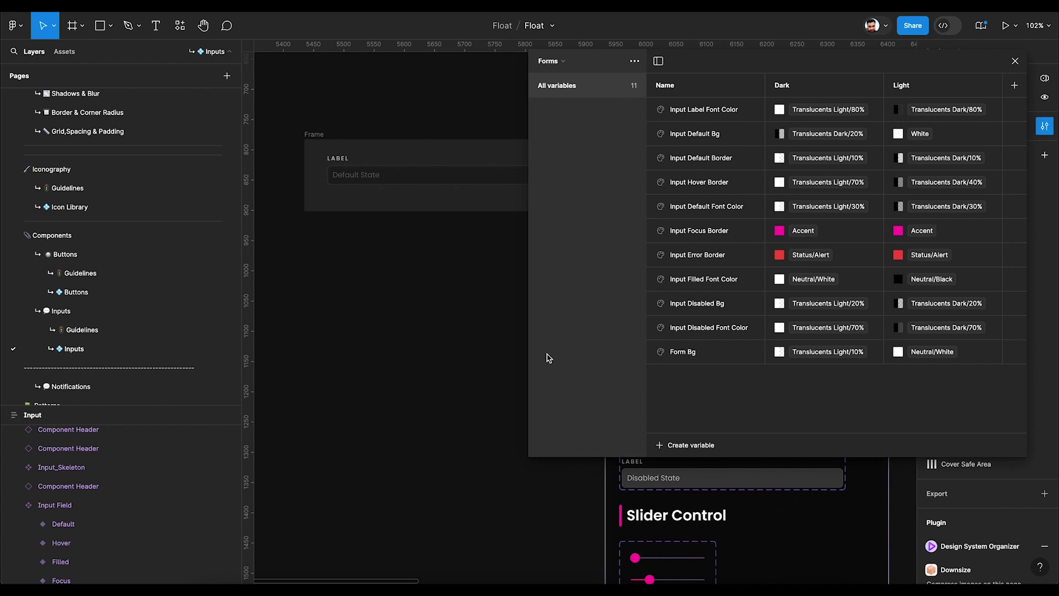
click(1015, 61)
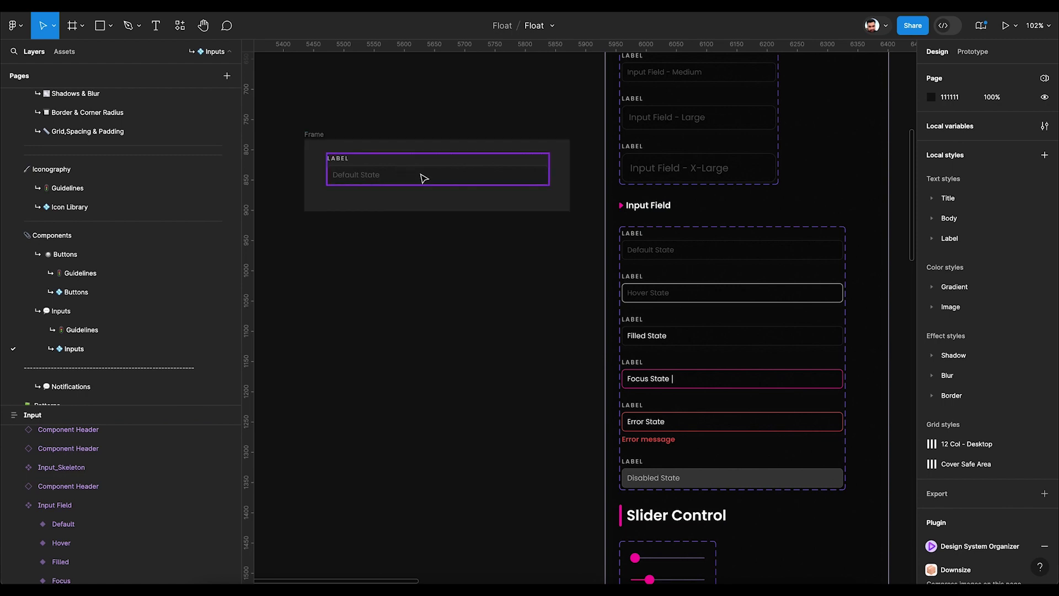
Set the form frame holding the input field from Dark to Light Forms mode
click(684, 260)
click(409, 183)
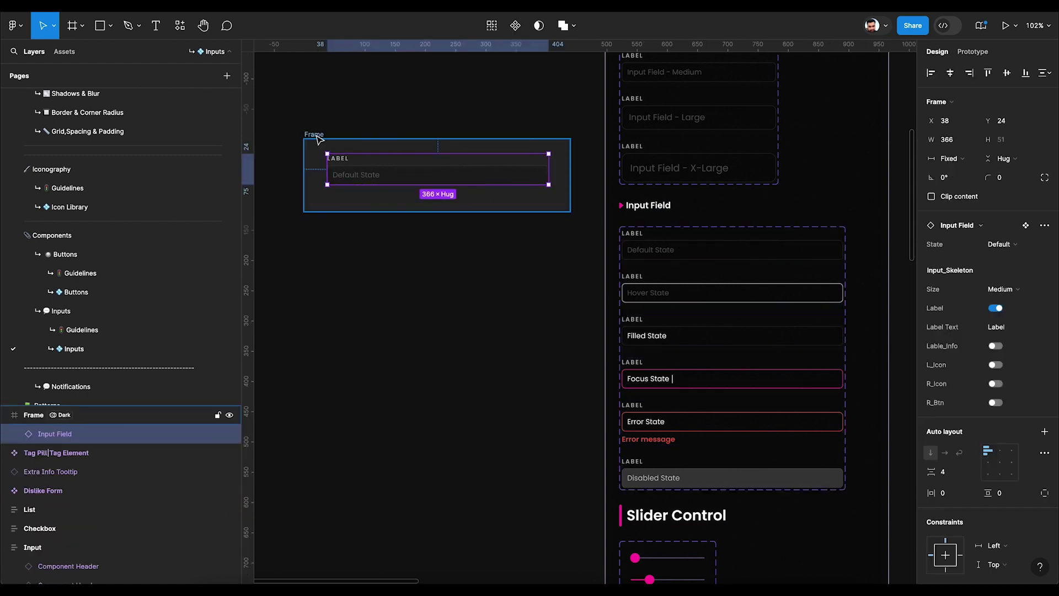
click(316, 136)
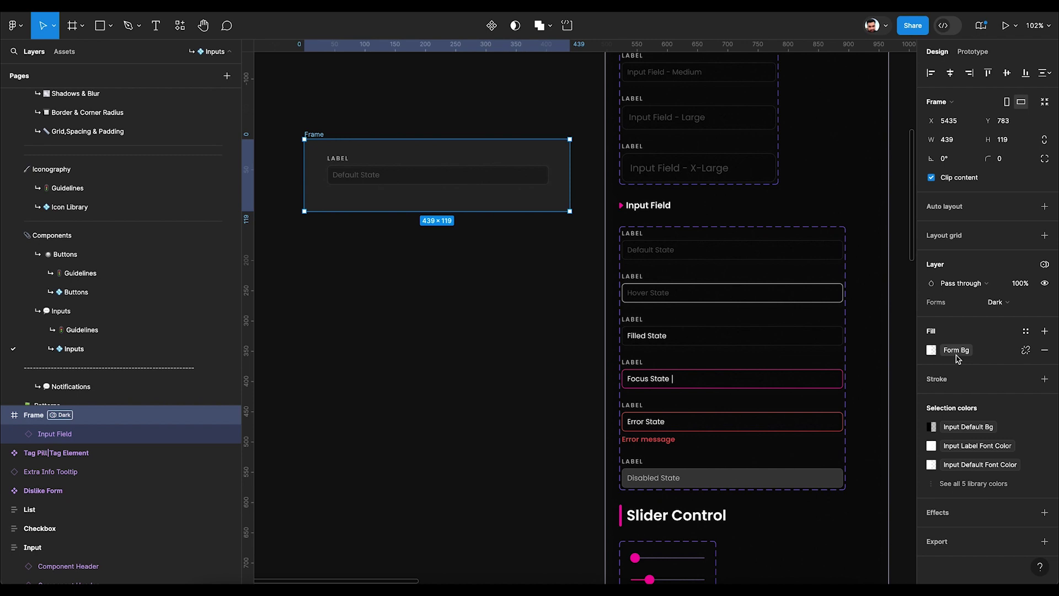
click(1001, 303)
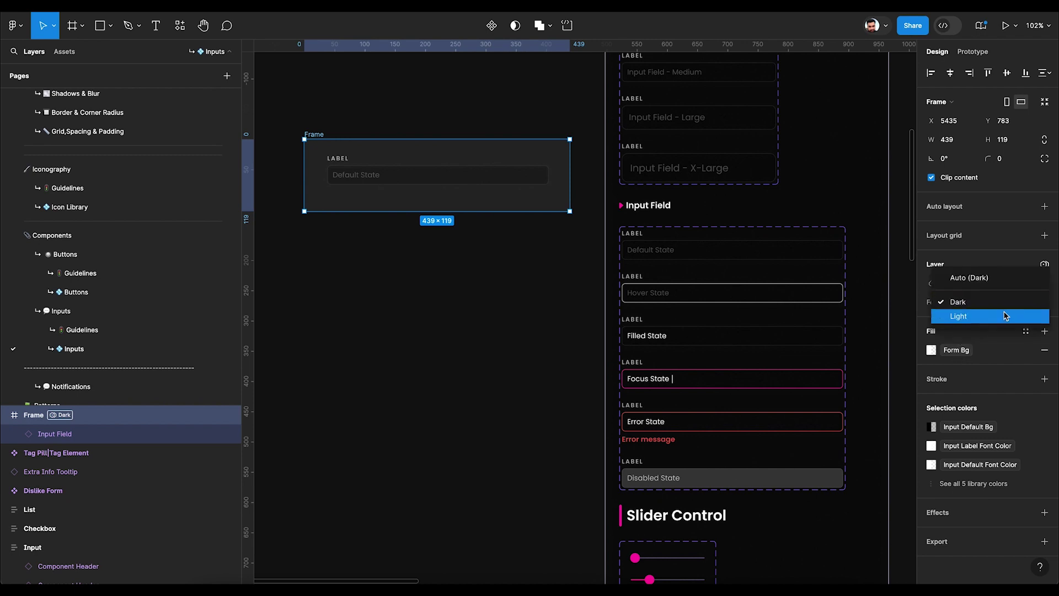
click(1004, 317)
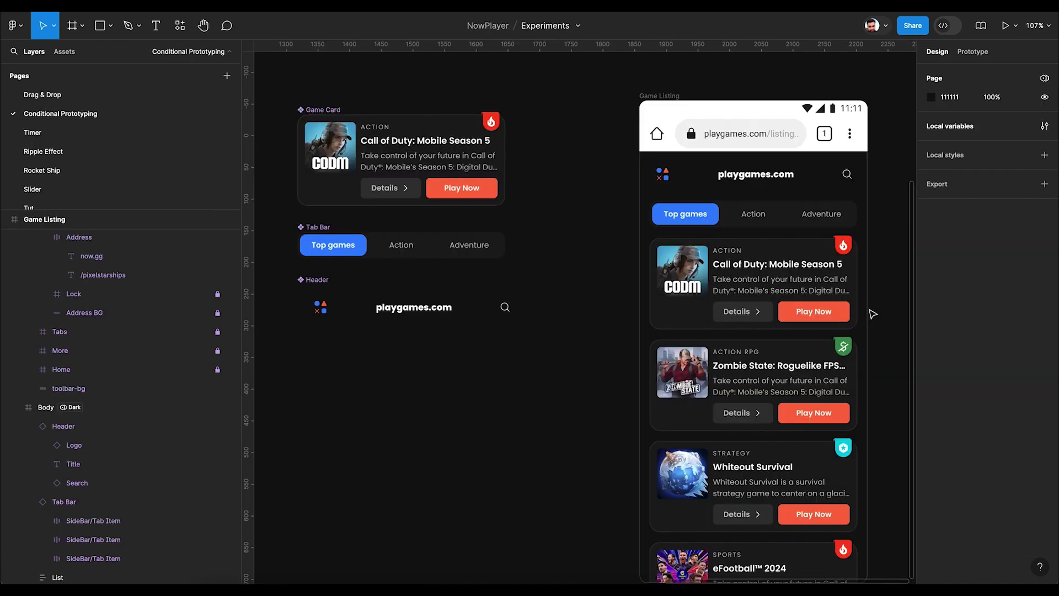
scroll(874, 314, down, 1)
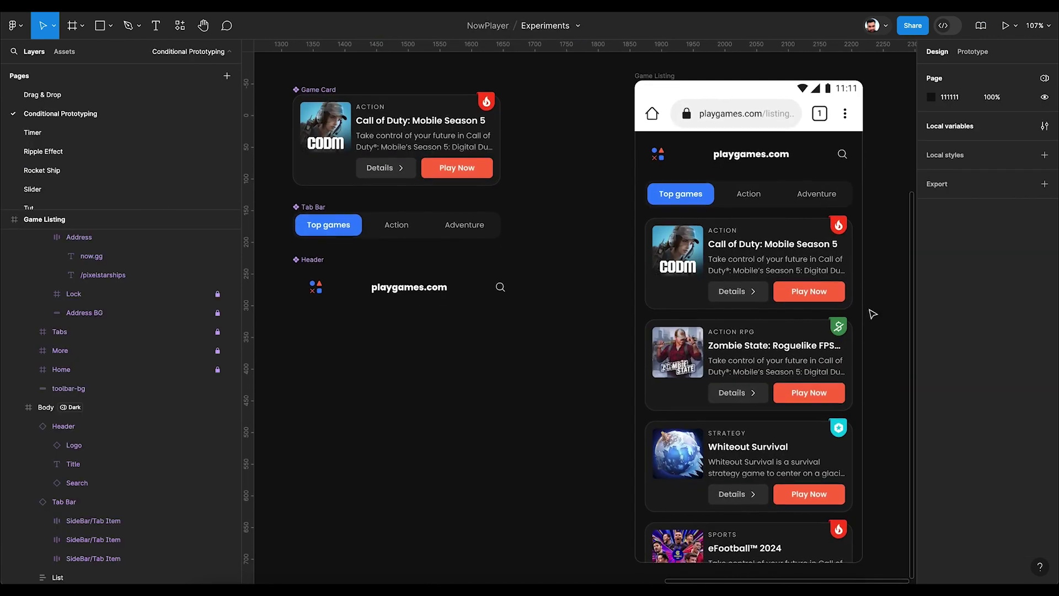